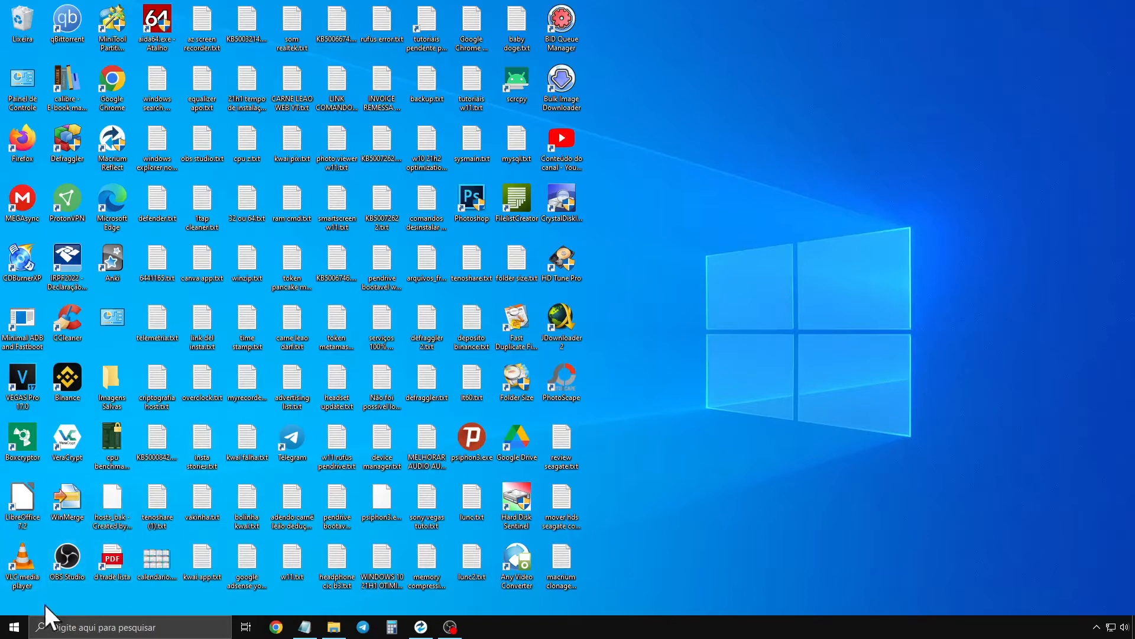
- Open System Restore from the system protection settings to check its availability, and close both windows
left_click(13, 627)
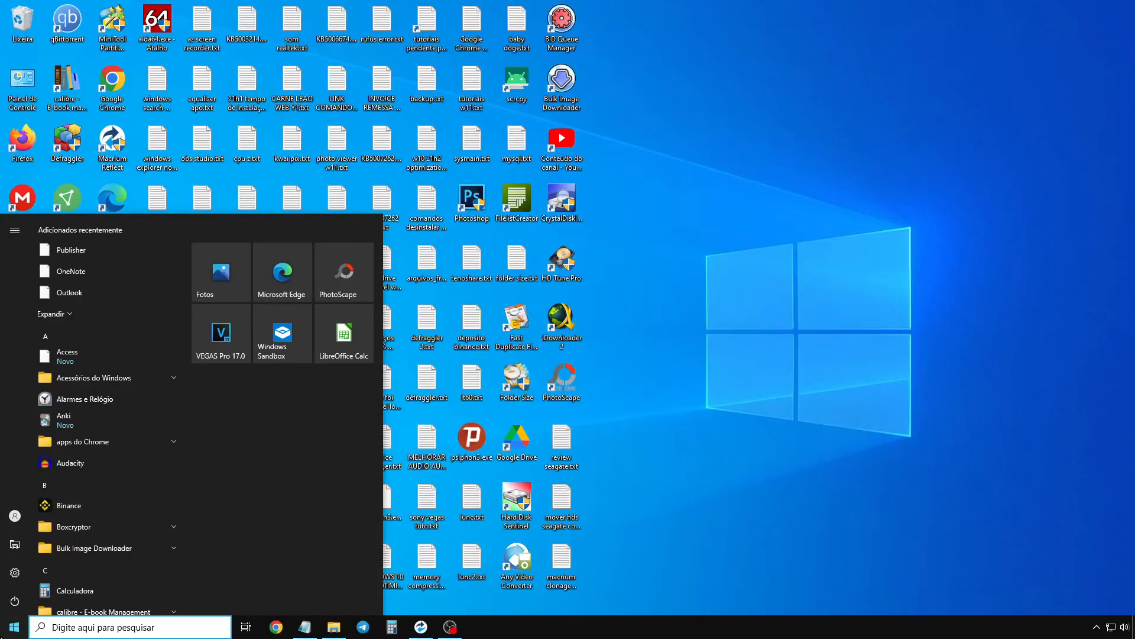
left_click(2, 635)
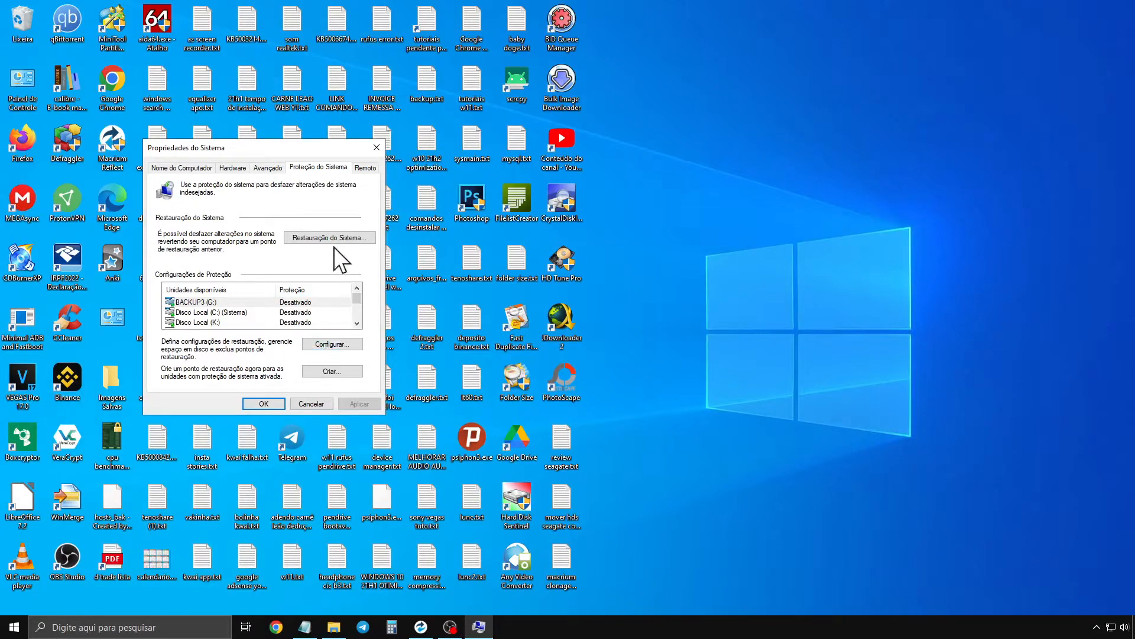
left_click(361, 232)
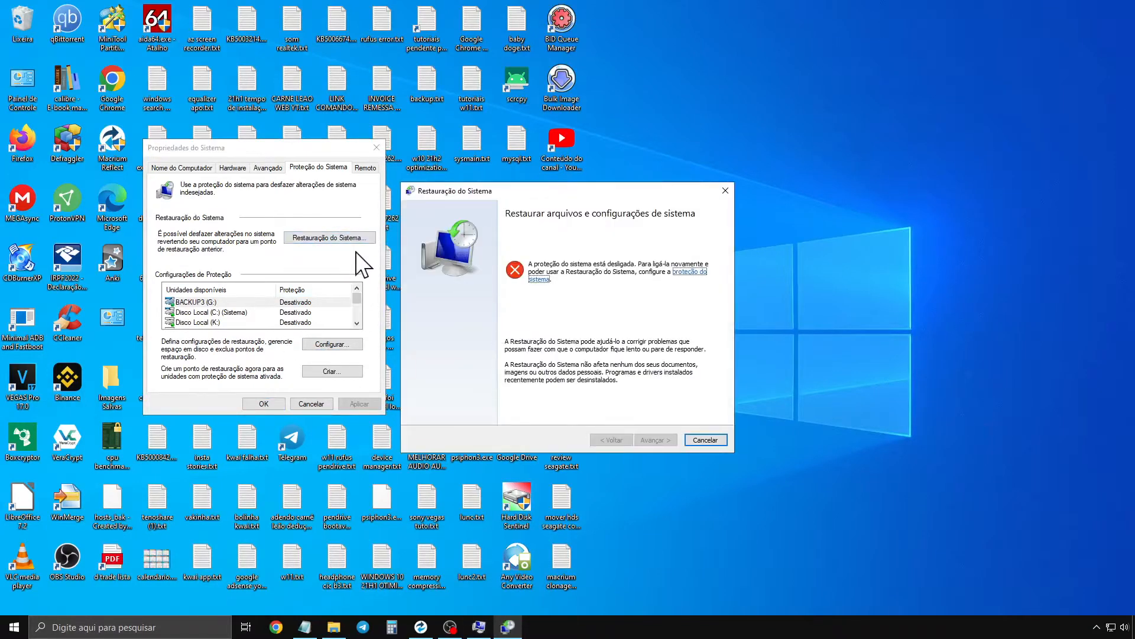
left_click(725, 191)
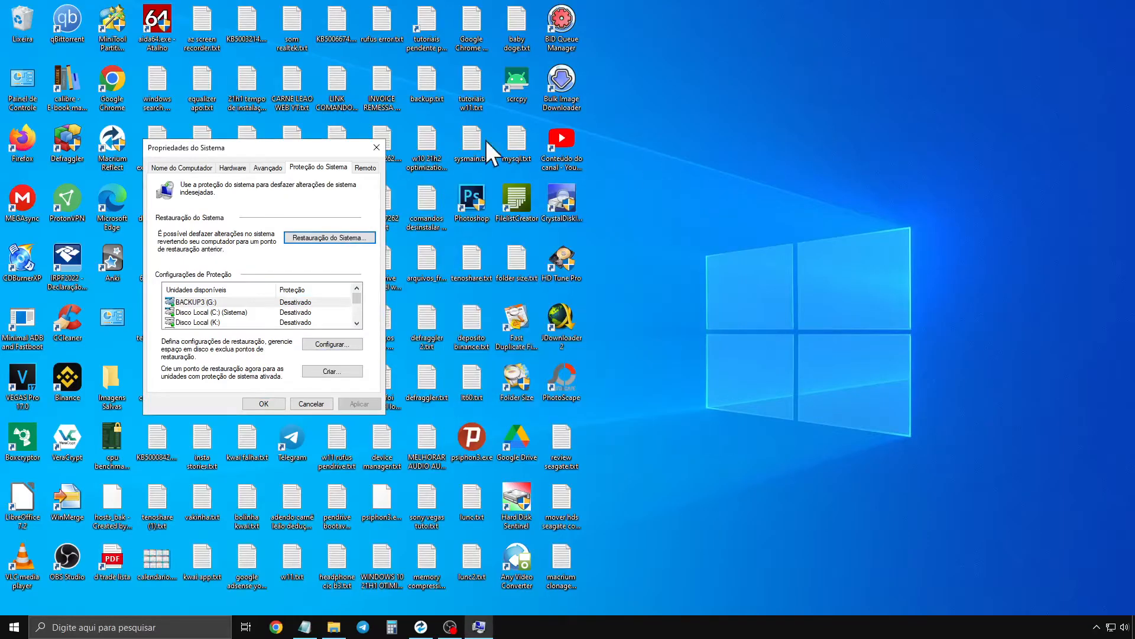
left_click(380, 148)
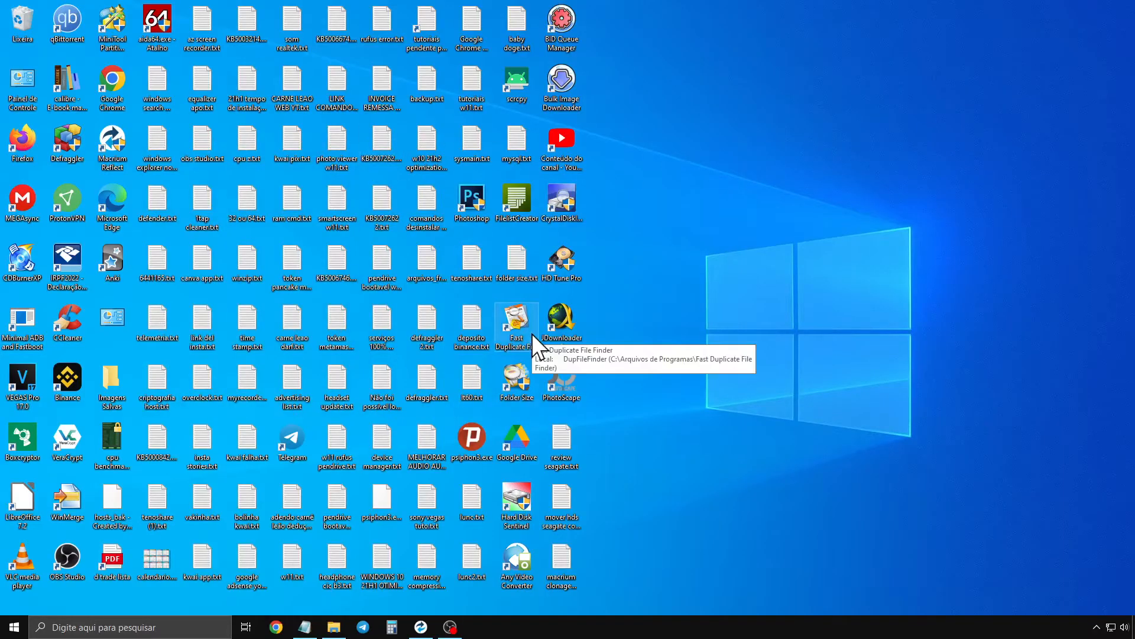
- Enter the command sfc /scannow in an administrator Command Prompt and close the window
left_click(14, 628)
right_click(14, 629)
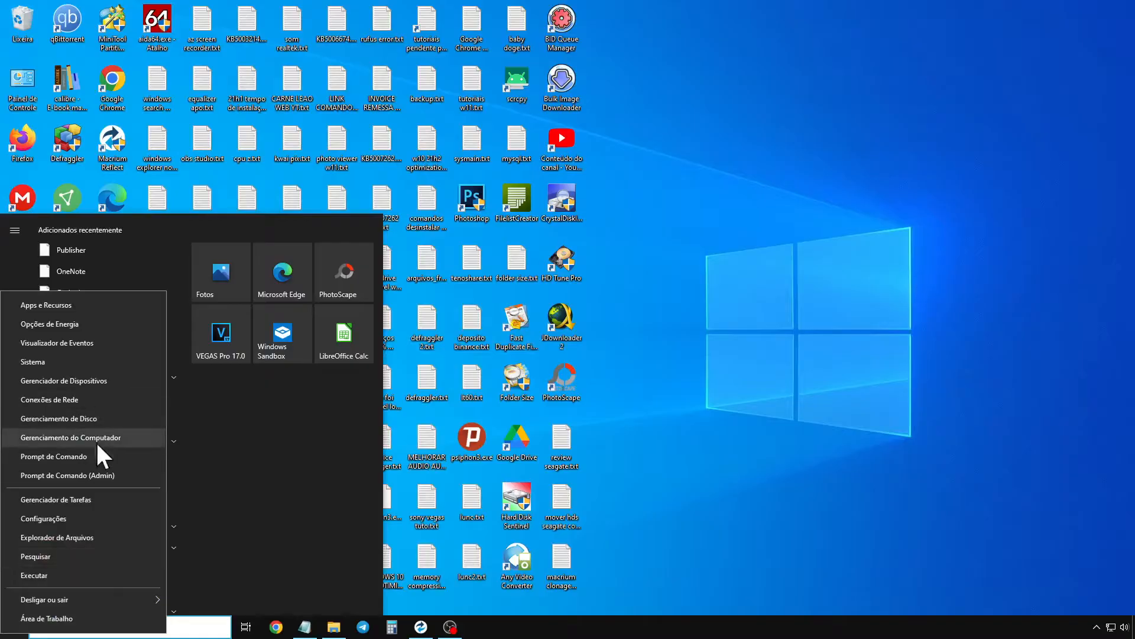
left_click(84, 474)
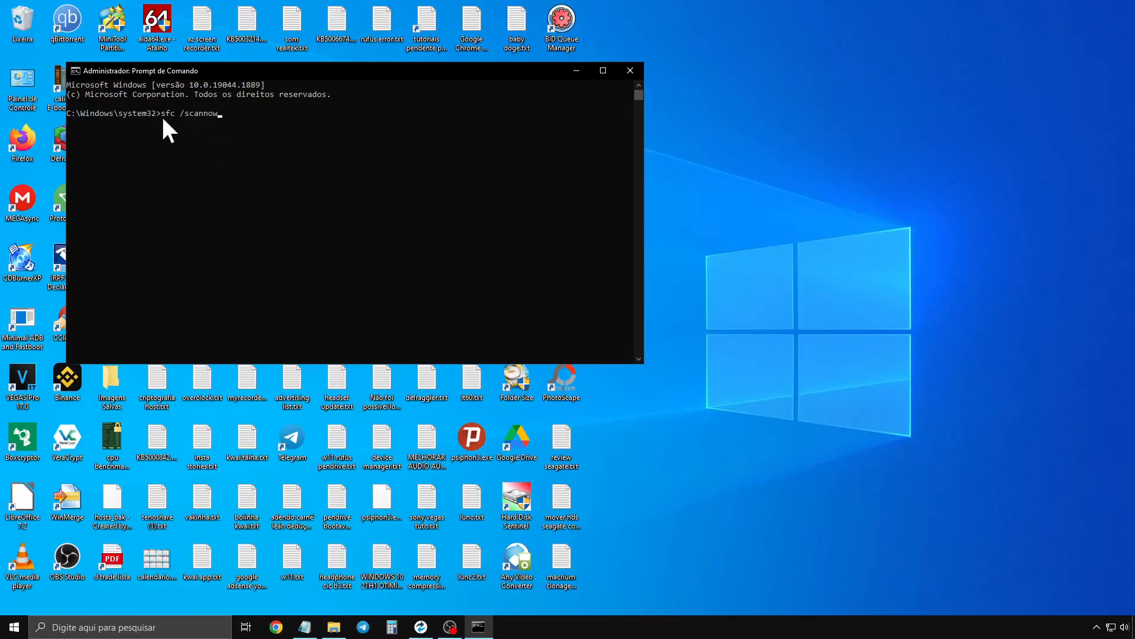
left_click(187, 114)
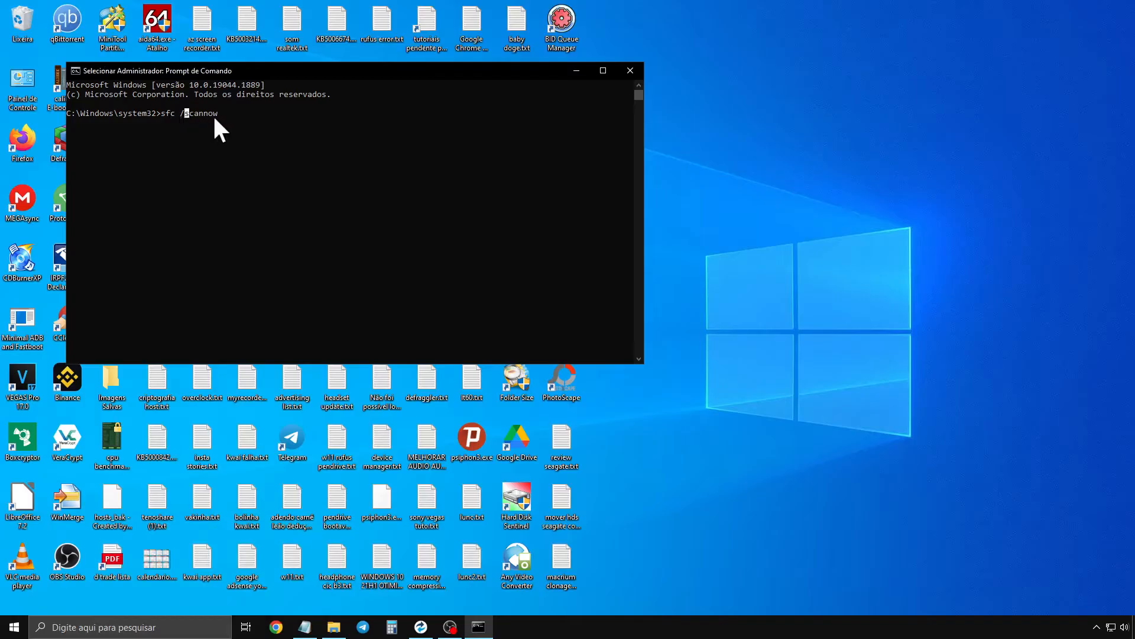
left_click(247, 113)
left_click(630, 70)
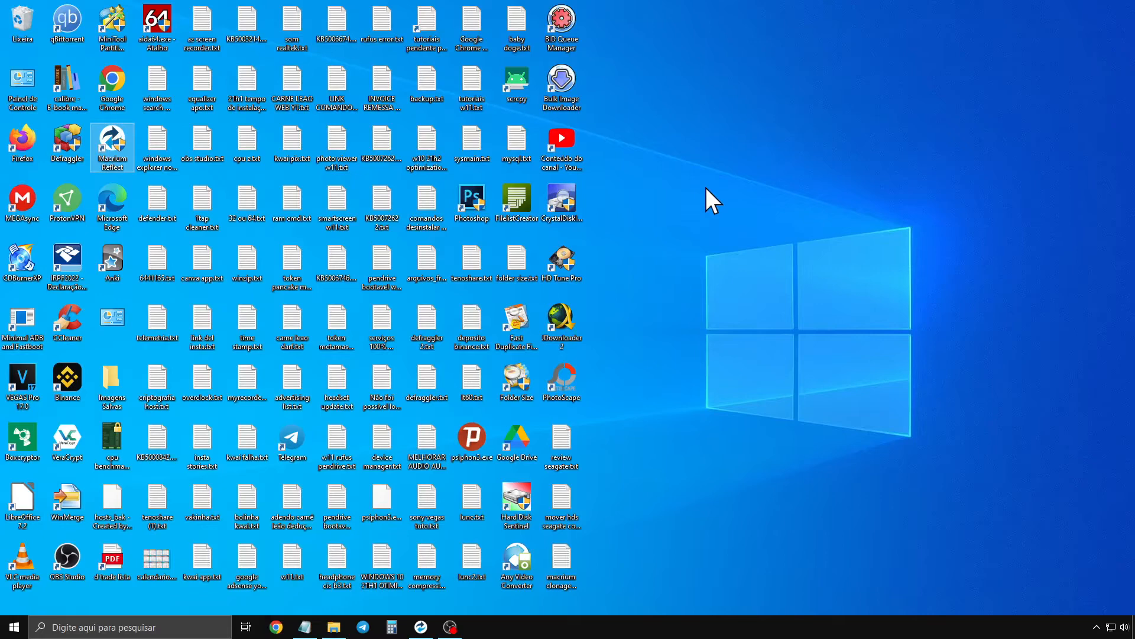
left_click(13, 626)
left_click(13, 626)
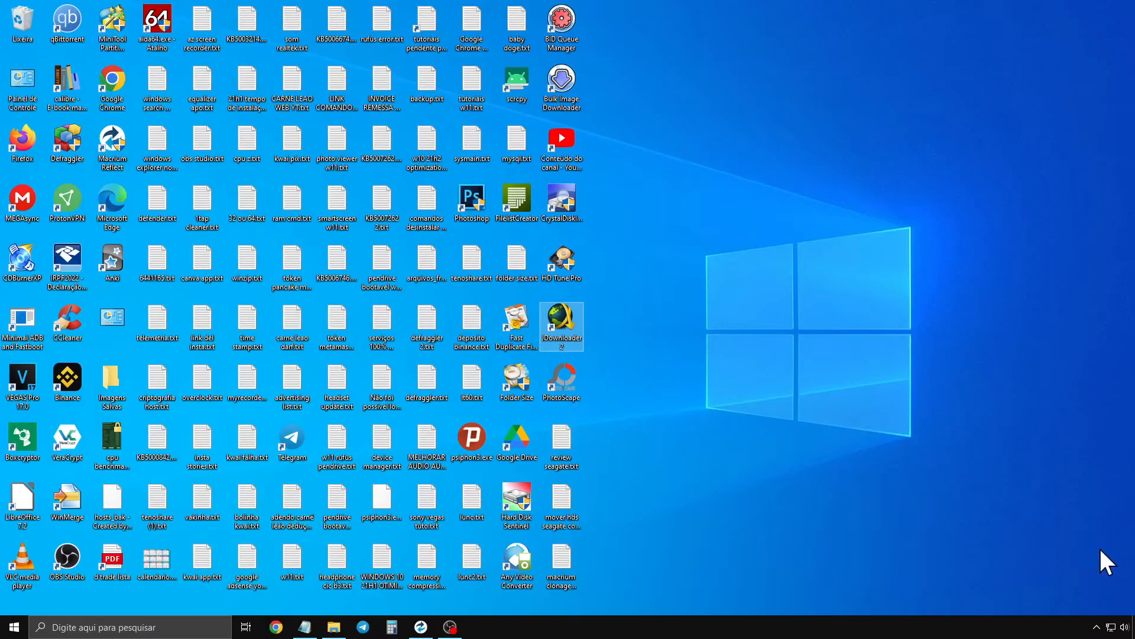
- Open Hard Disk Sentinel and view the information of the ST500DM002, ST2000DM008 and TOSHIBA MK5076GSX disks
left_click(1097, 627)
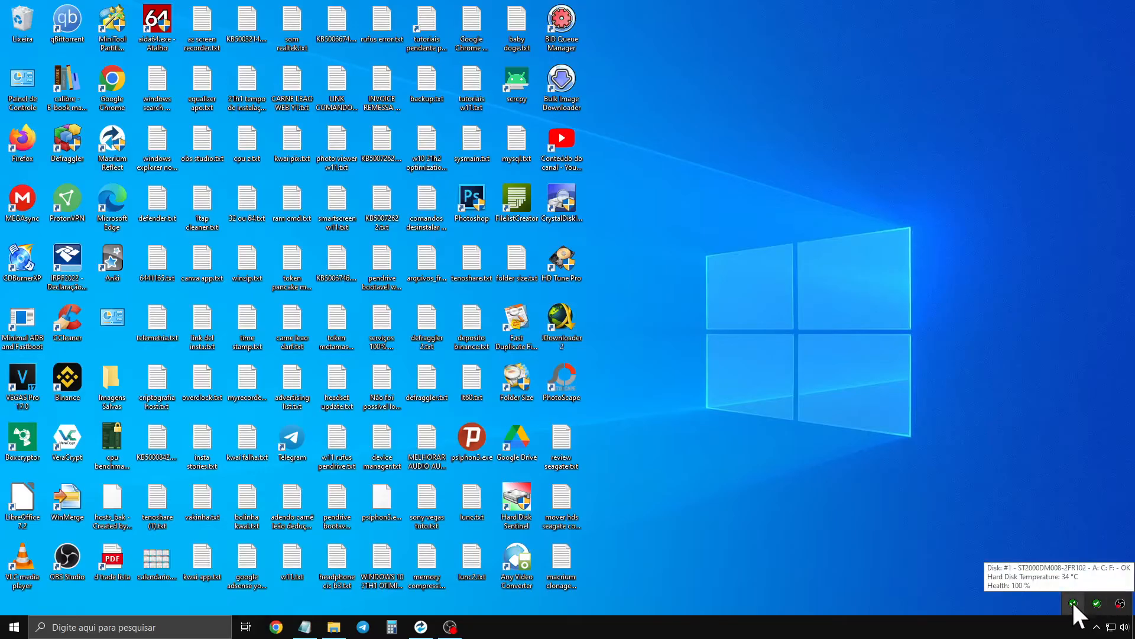
double_click(1073, 601)
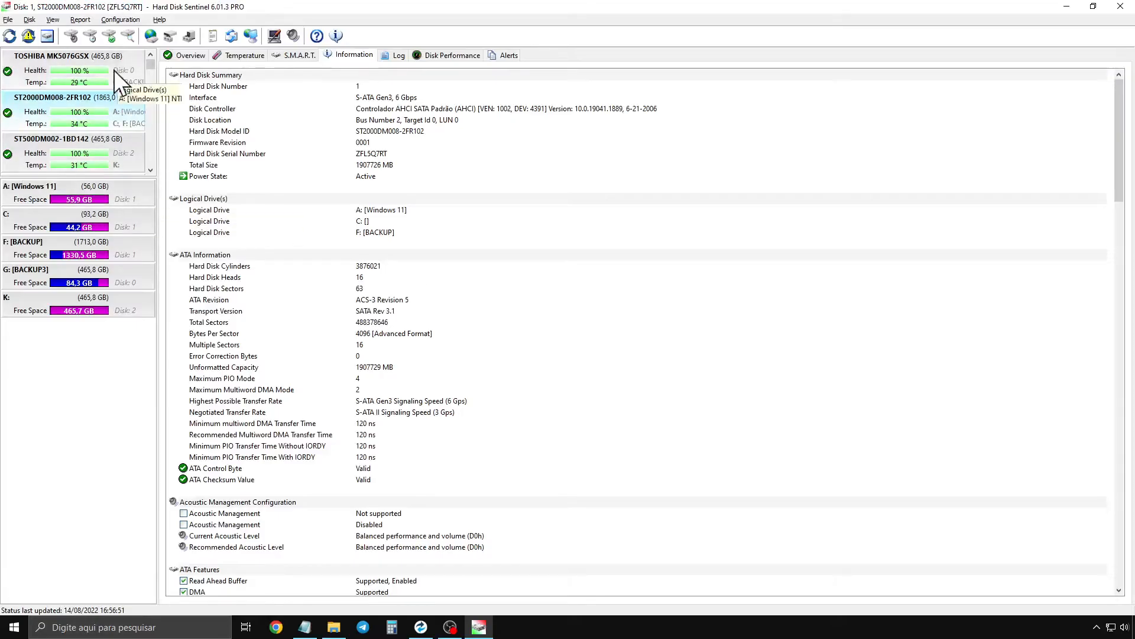
left_click(91, 150)
left_click(104, 114)
left_click(104, 67)
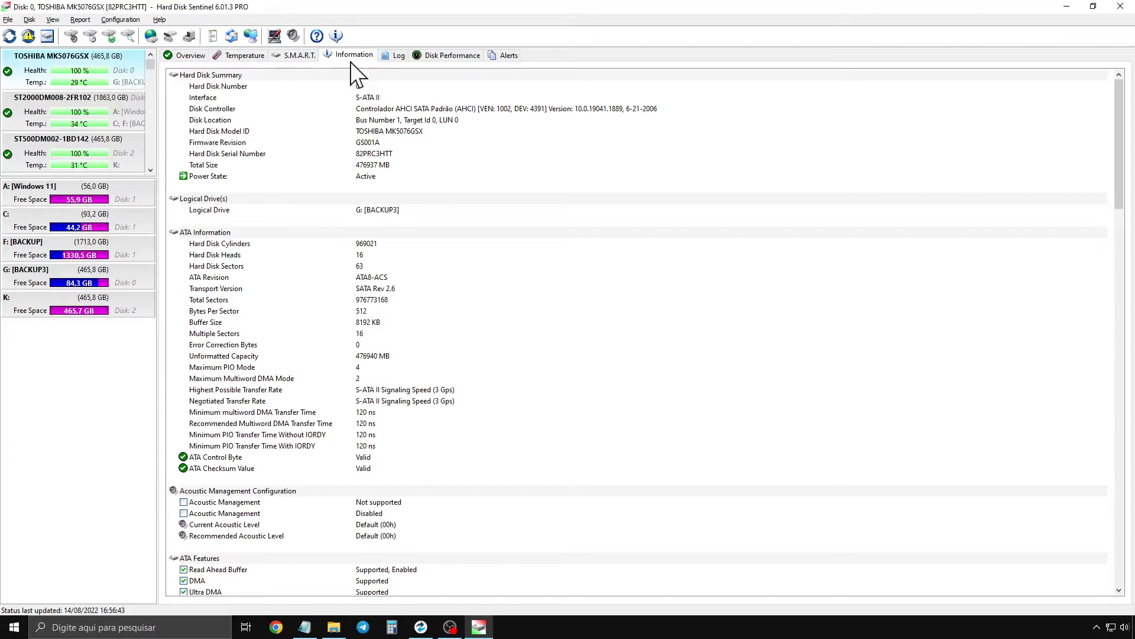
- Check the disk controller entry for the TOSHIBA and ST500DM002-1BD142 disks, and close Hard Disk Sentinel
left_click(215, 109)
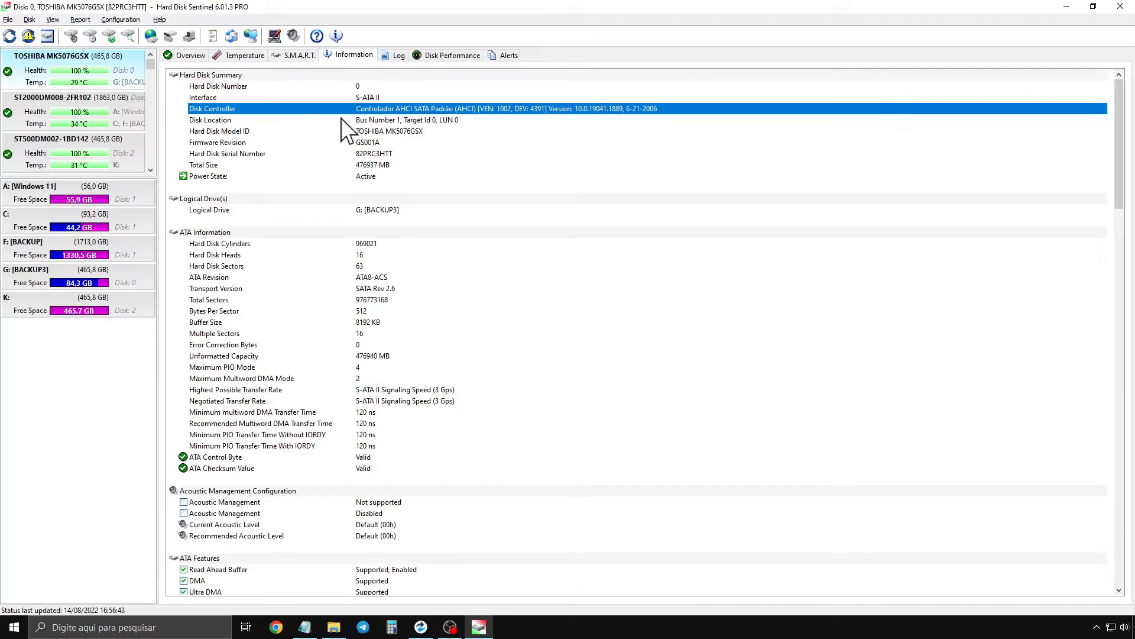
mouse_move(101, 105)
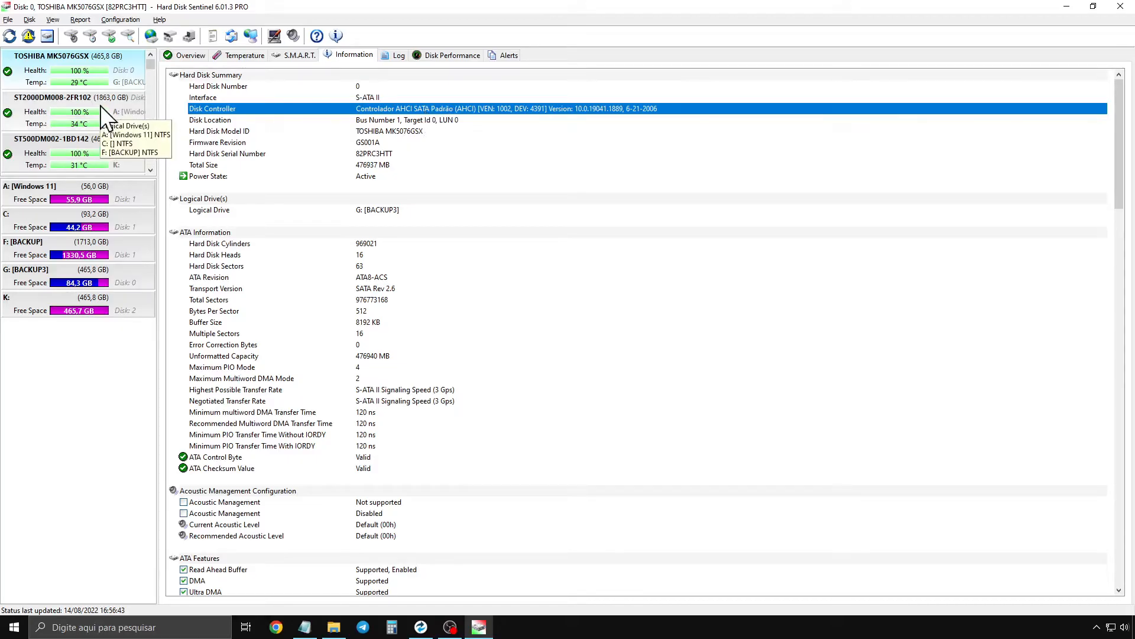
left_click(95, 144)
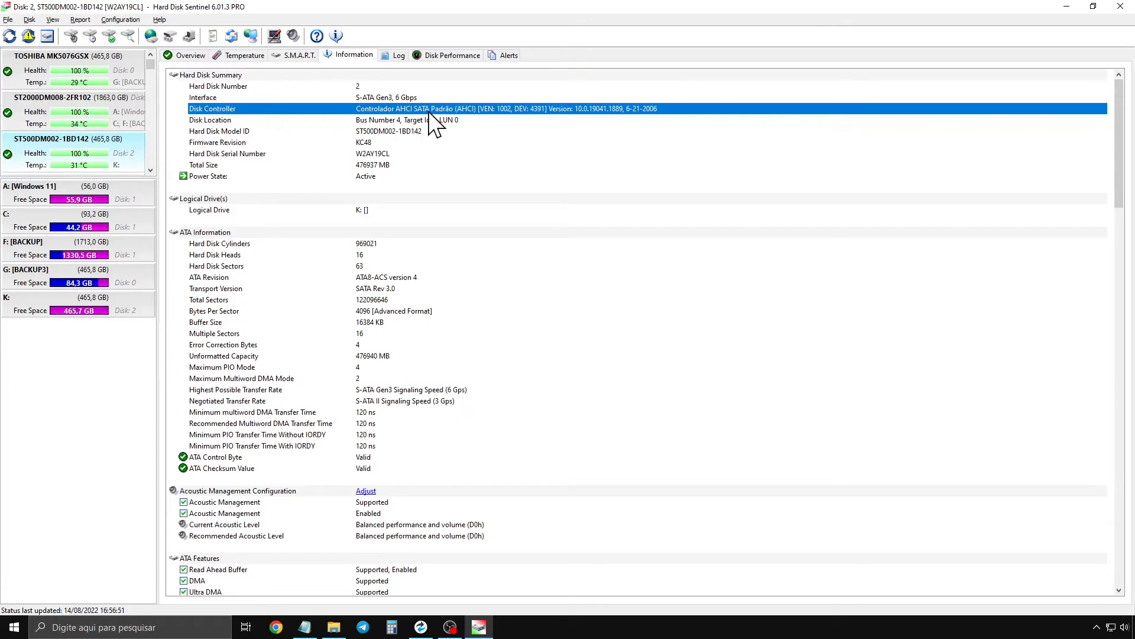
left_click(1125, 7)
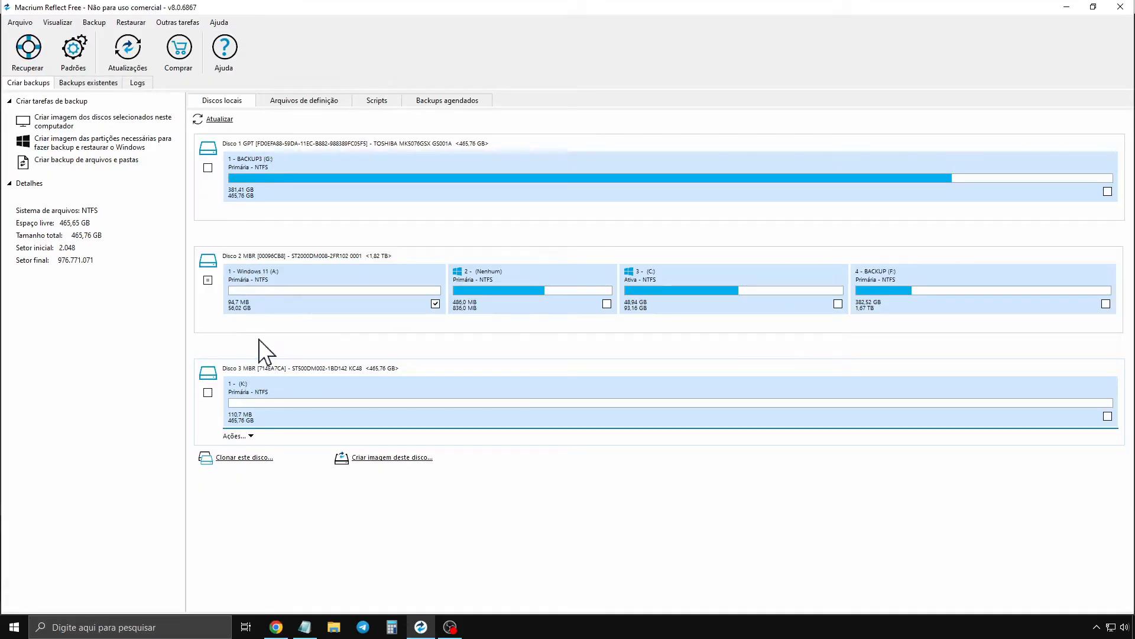
- Examine disk 2 (ST2000DM008) and disk 3 (ST500DM002) in Macrium Reflect, and return to the desktop
left_click(246, 253)
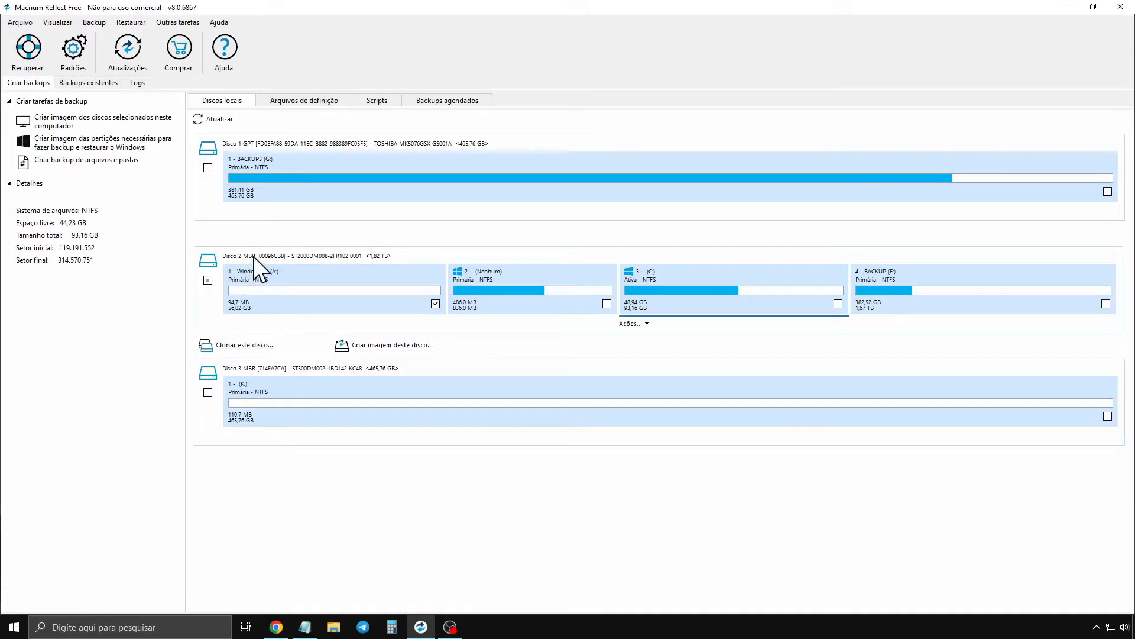
left_click(293, 386)
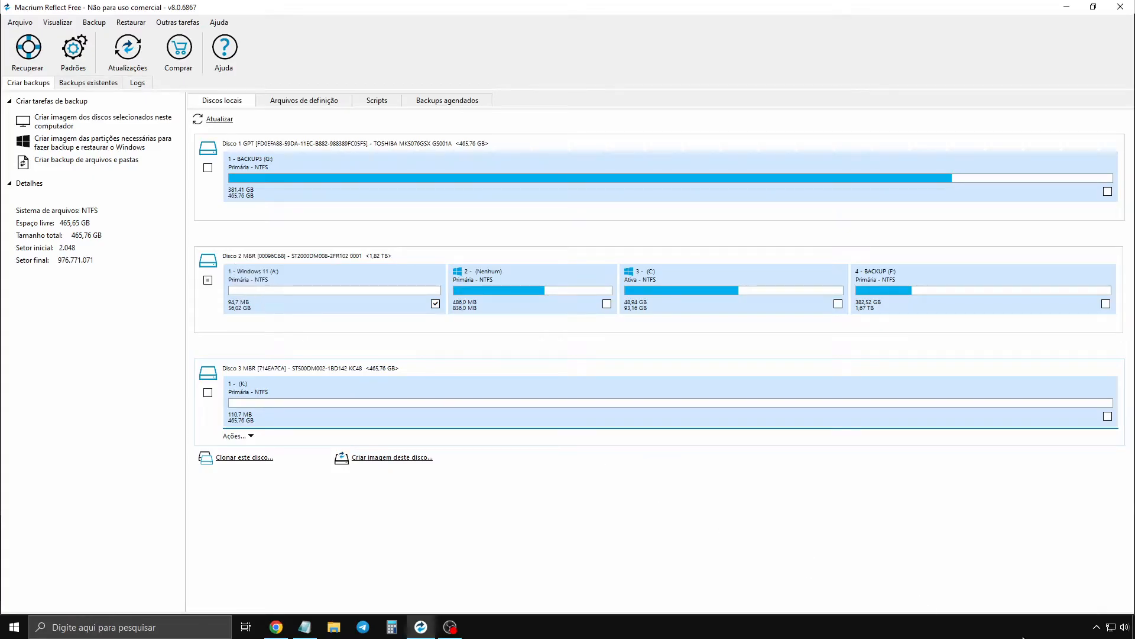
left_click(1132, 627)
- Open Disk Management, check the partition style of Disk 0 in its volume properties, and close the properties
key("super+x")
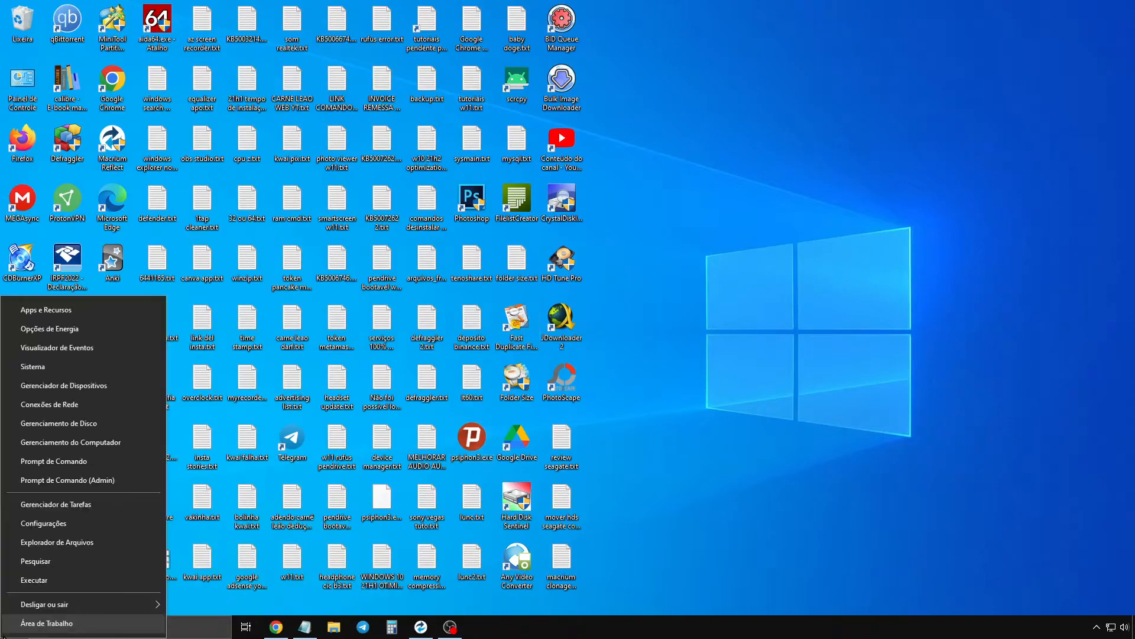
left_click(91, 425)
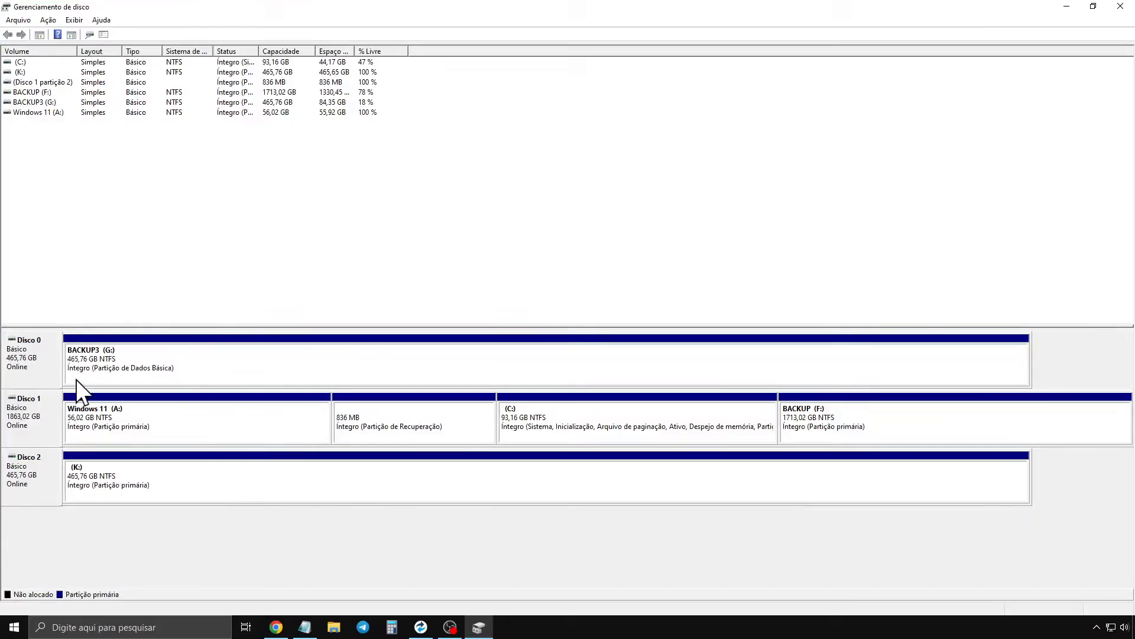
right_click(27, 360)
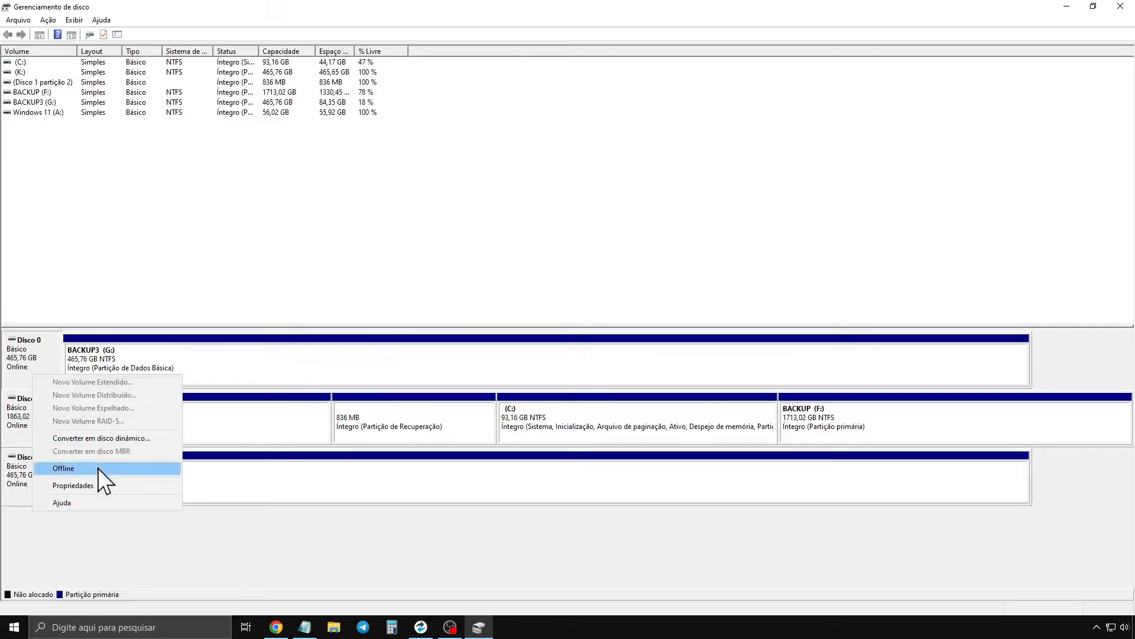
left_click(101, 485)
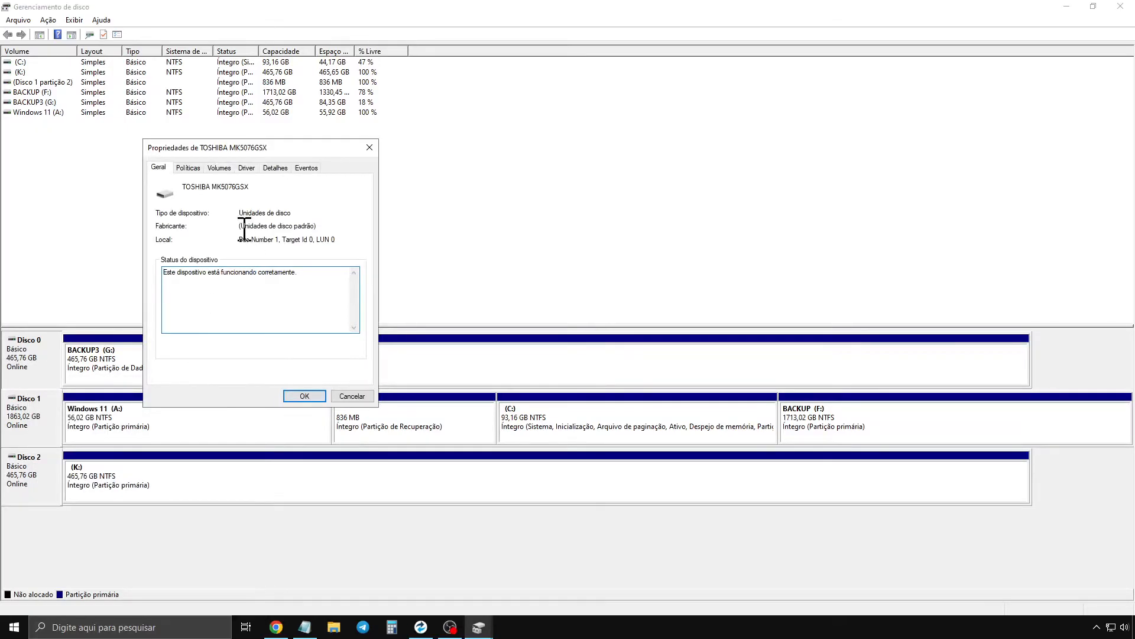
left_click(222, 168)
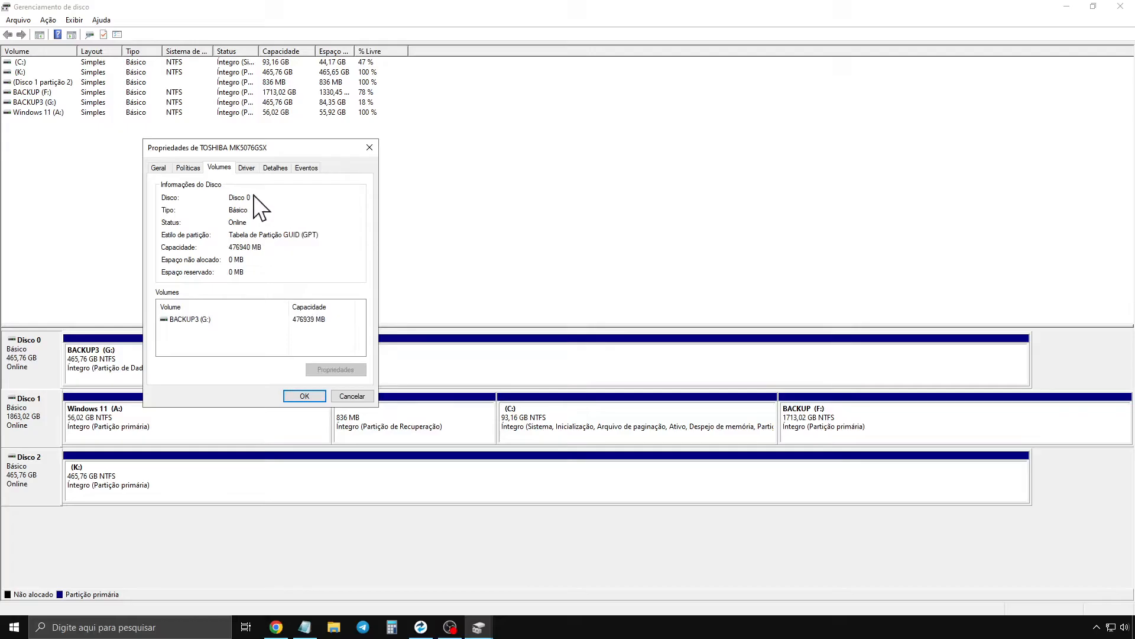
left_click(369, 148)
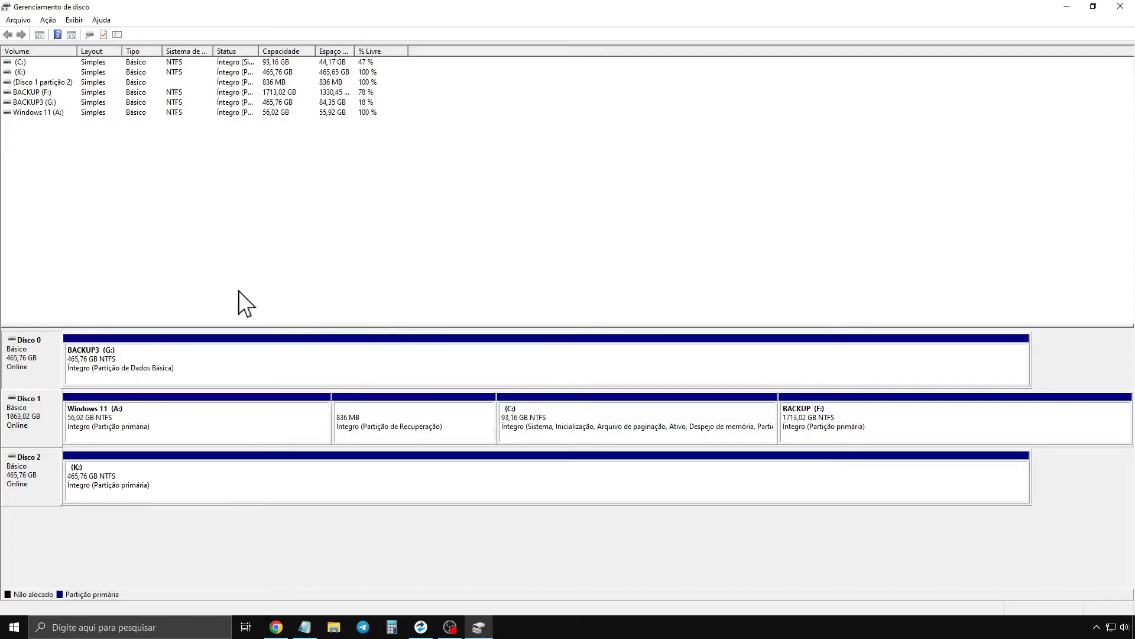
- Check the partition style of Disk 1 in its volume properties and close them without changes
right_click(24, 421)
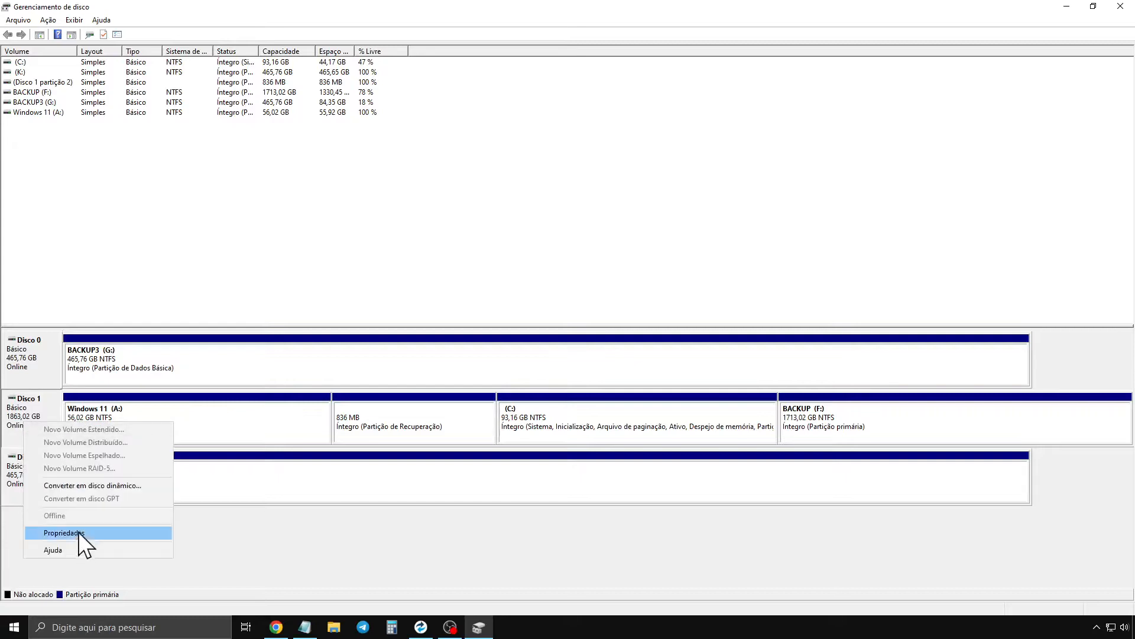
left_click(87, 534)
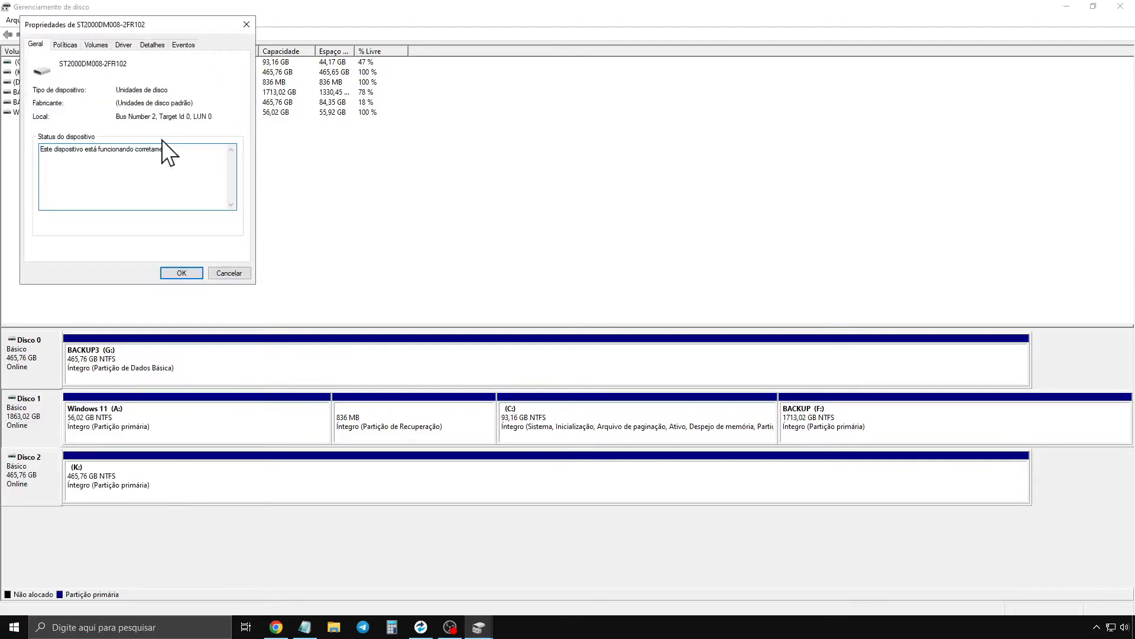
left_click(96, 44)
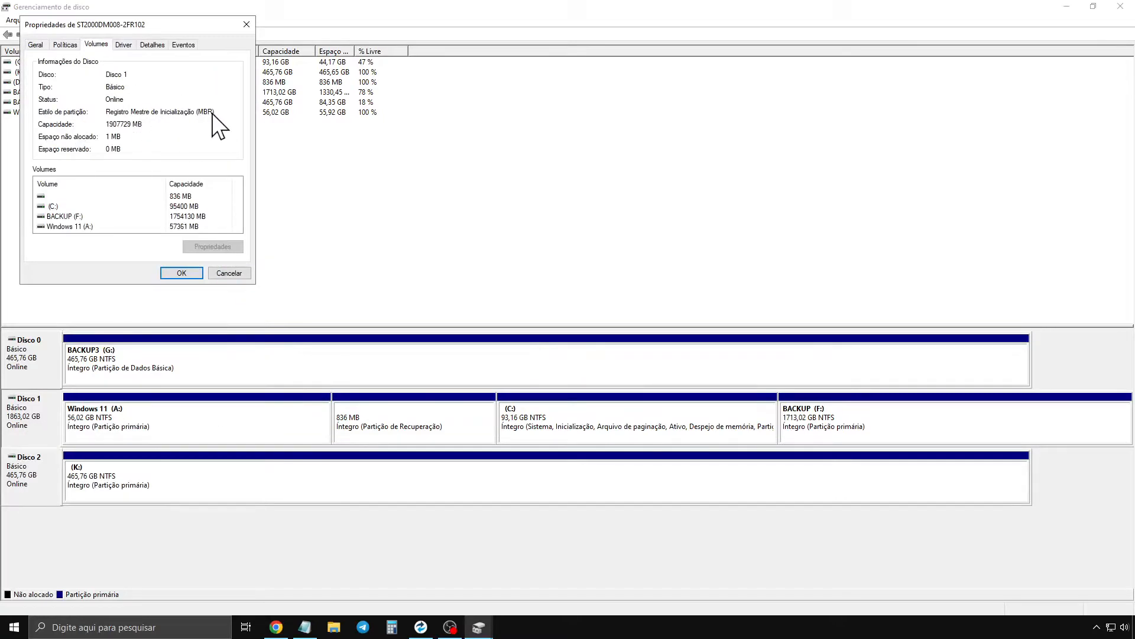
left_click(226, 273)
- Check the partition style of Disk 2 in its volume properties
right_click(14, 485)
left_click(68, 457)
left_click(96, 45)
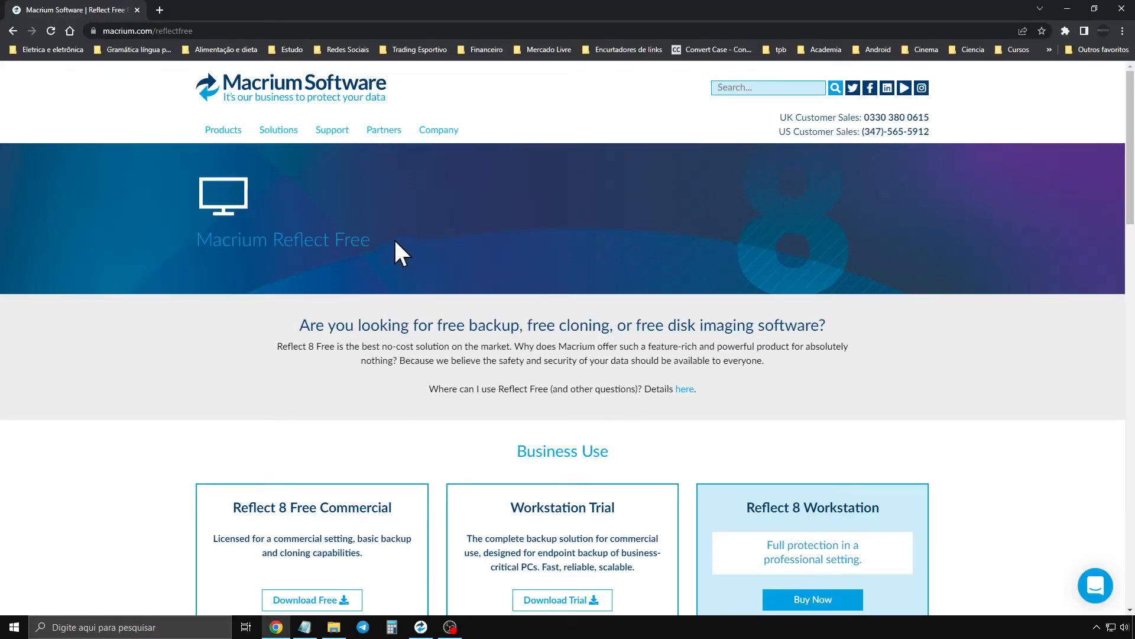
- On Macrium's website, request the home-use Reflect 8 Free download with a personal free license, and submit the registration e-mail
scroll(574, 168, "down", 8)
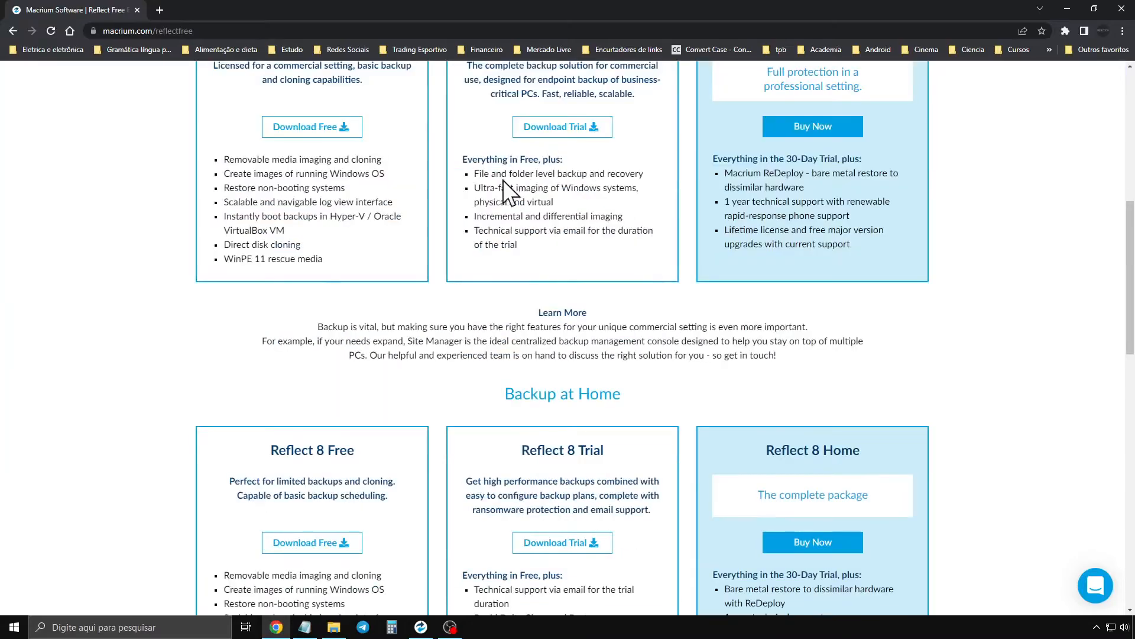
scroll(503, 179, "up", 8)
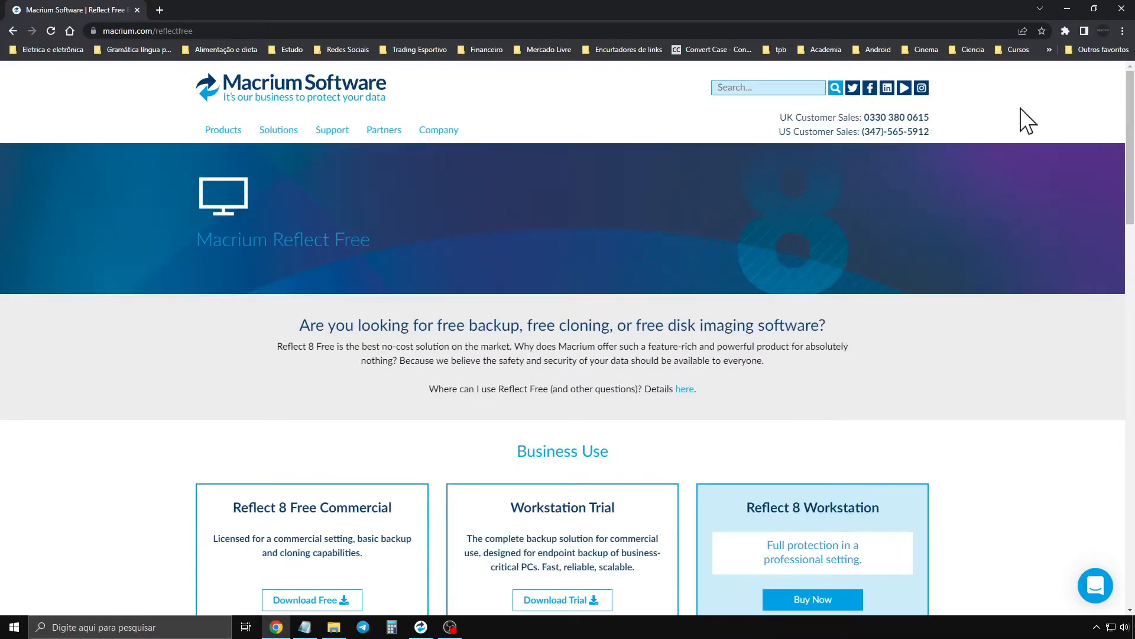
scroll(531, 171, "down", 10)
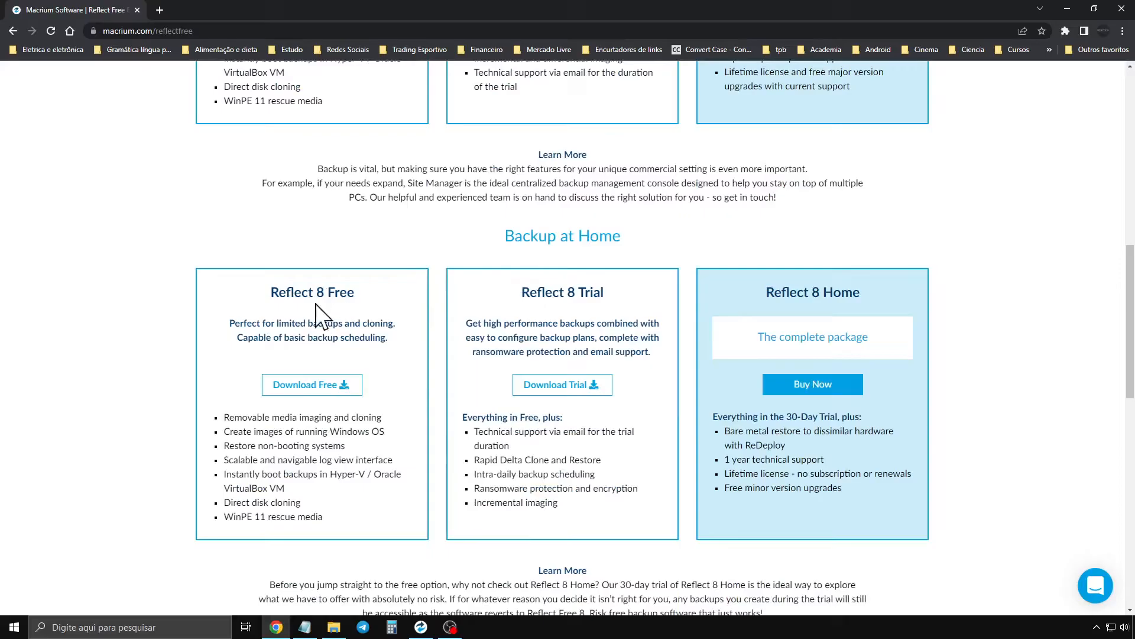
left_click(328, 392)
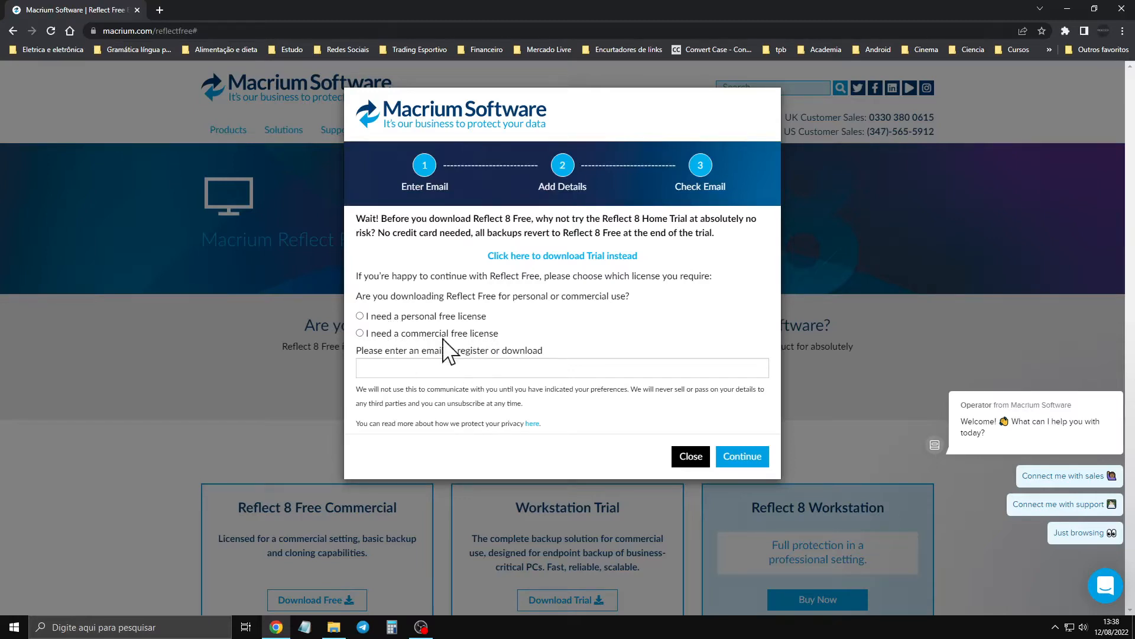
left_click(360, 317)
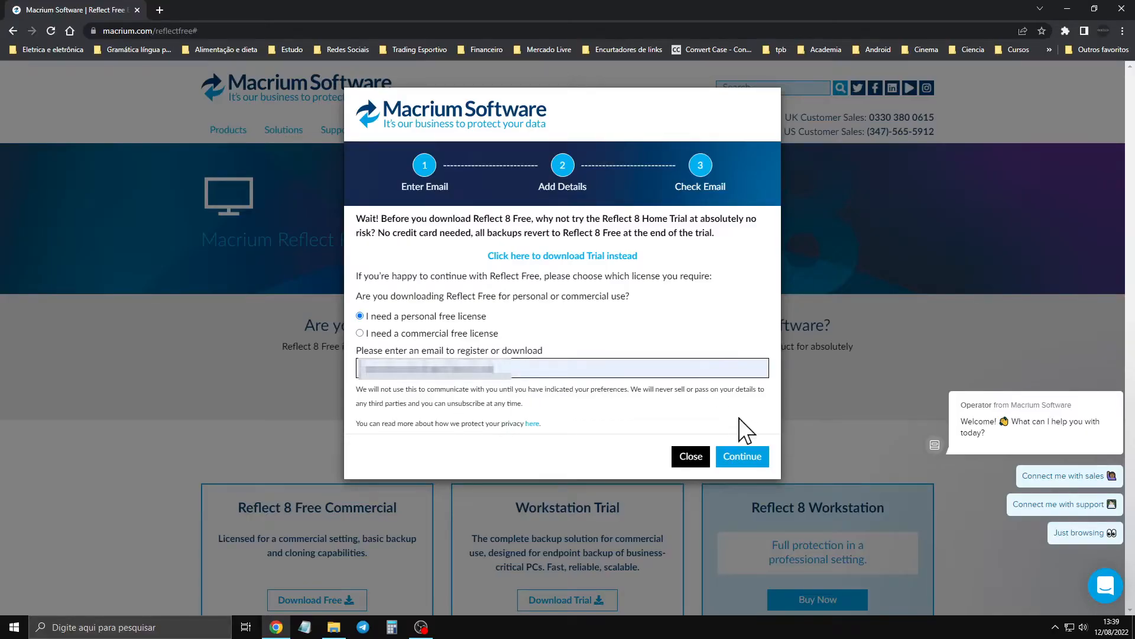
left_click(748, 459)
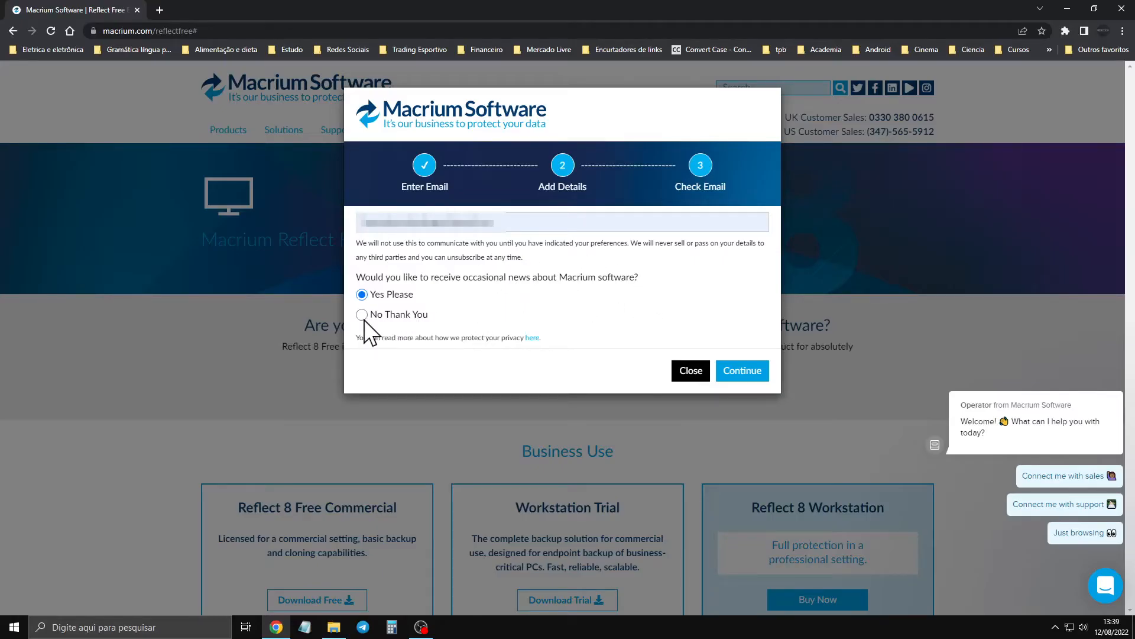
- Finish the Macrium registration form, open the registration e-mail in Gmail, and follow its download verification link
left_click(743, 373)
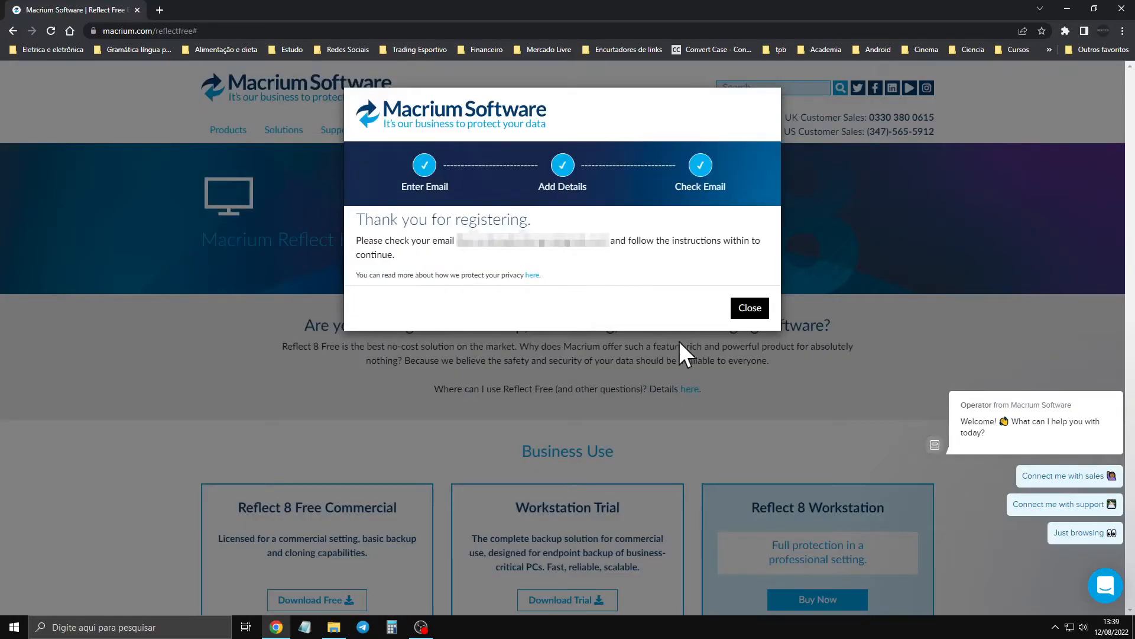
left_click(752, 308)
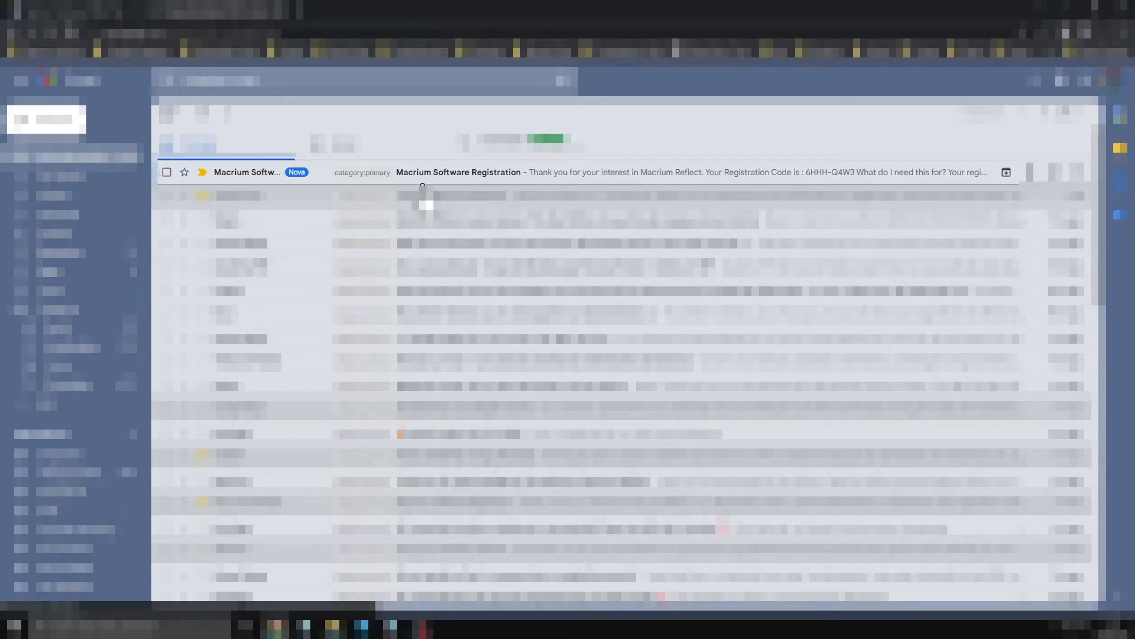
left_click(515, 175)
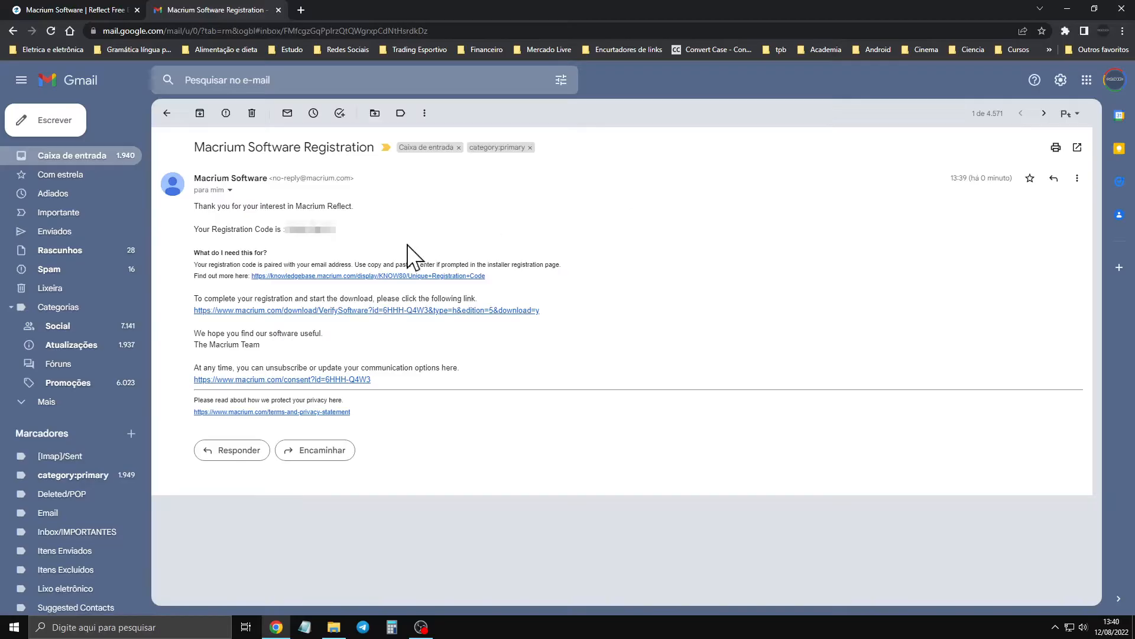
left_click(309, 311)
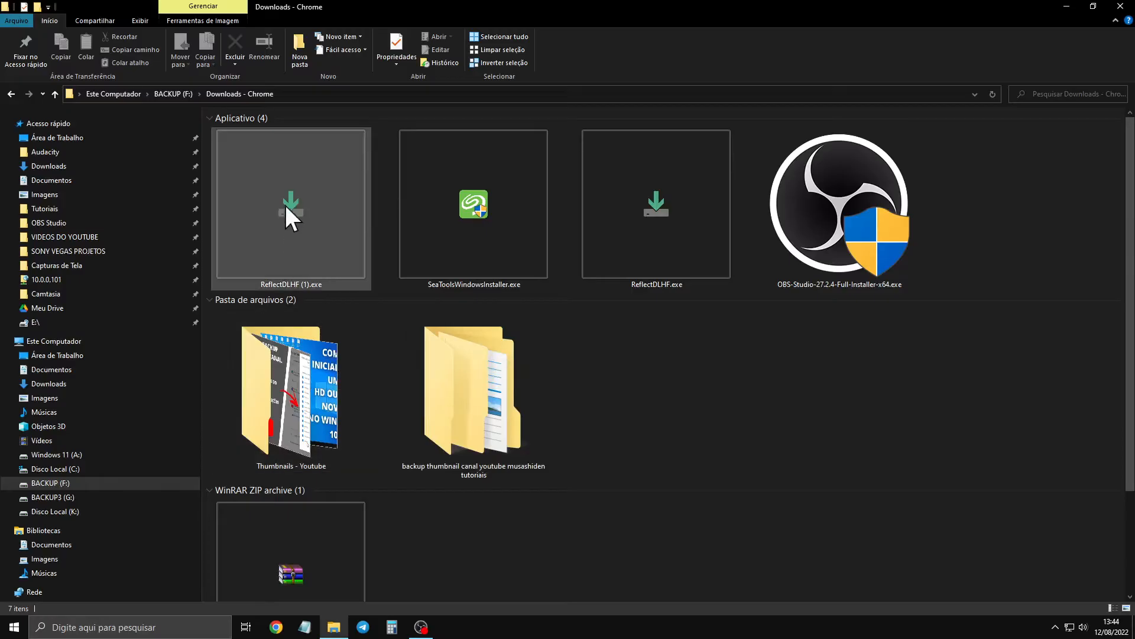
- Run ReflectDLHF (1).exe from the Chrome downloads folder and keep Free as the Macrium Reflect package
double_click(307, 168)
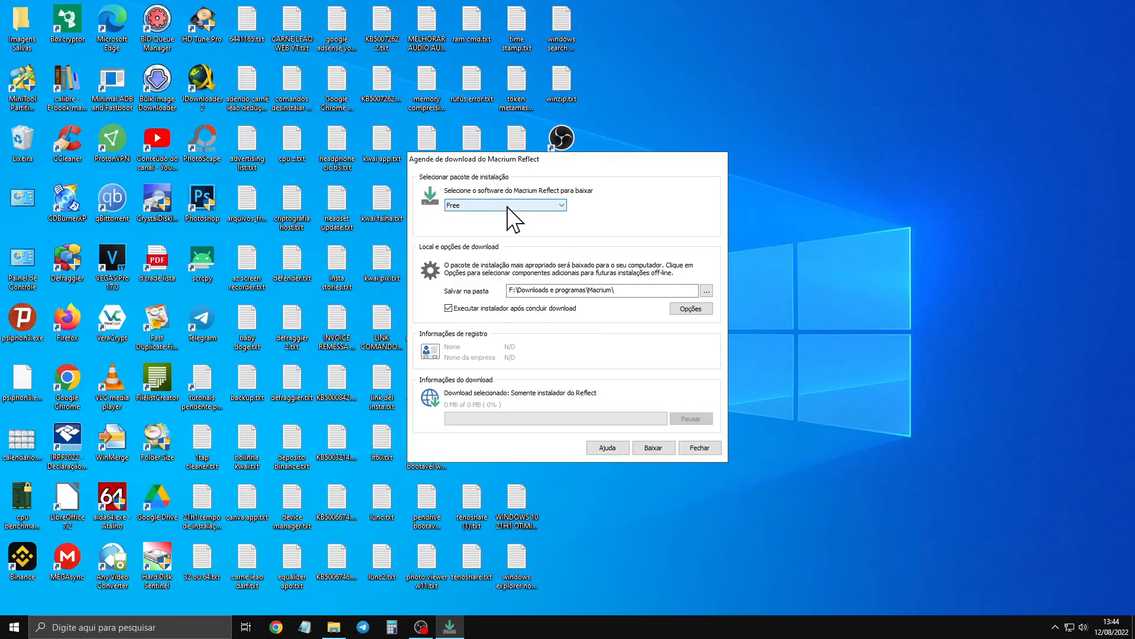
left_click(457, 207)
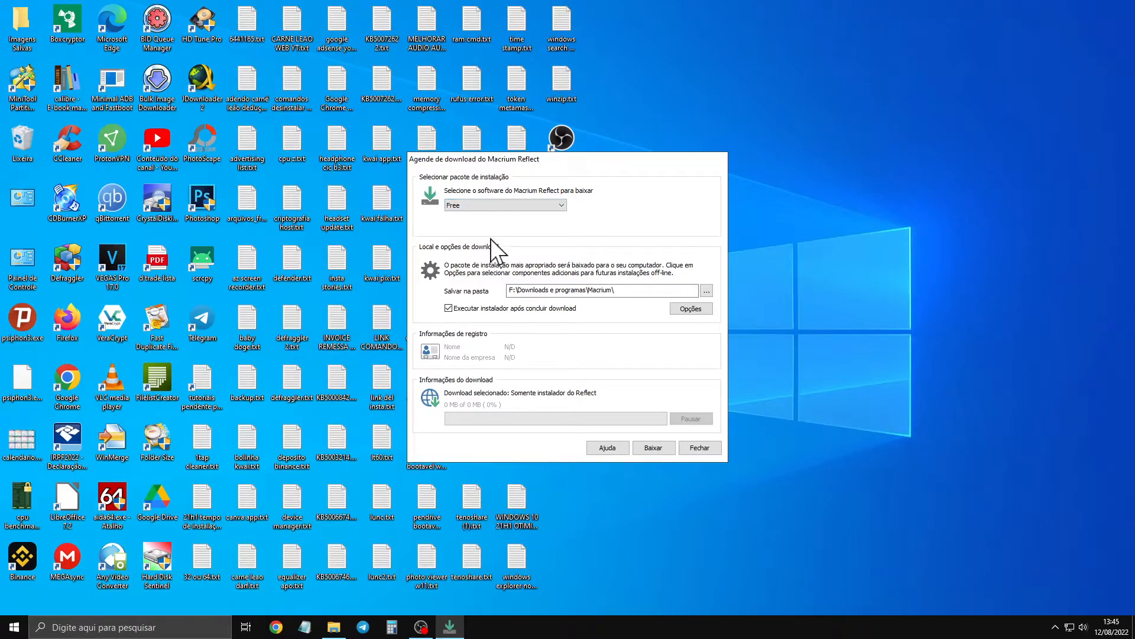
left_click(527, 215)
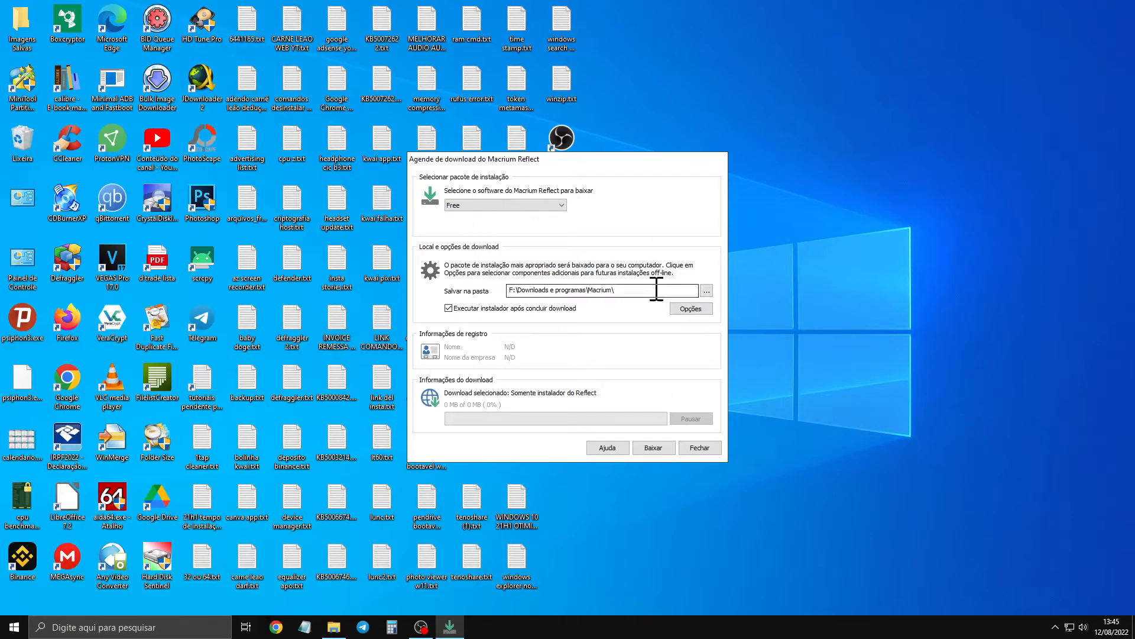
- Set the download options to 64-bit and Reflect installer only, accept them, and start the download
left_click(689, 310)
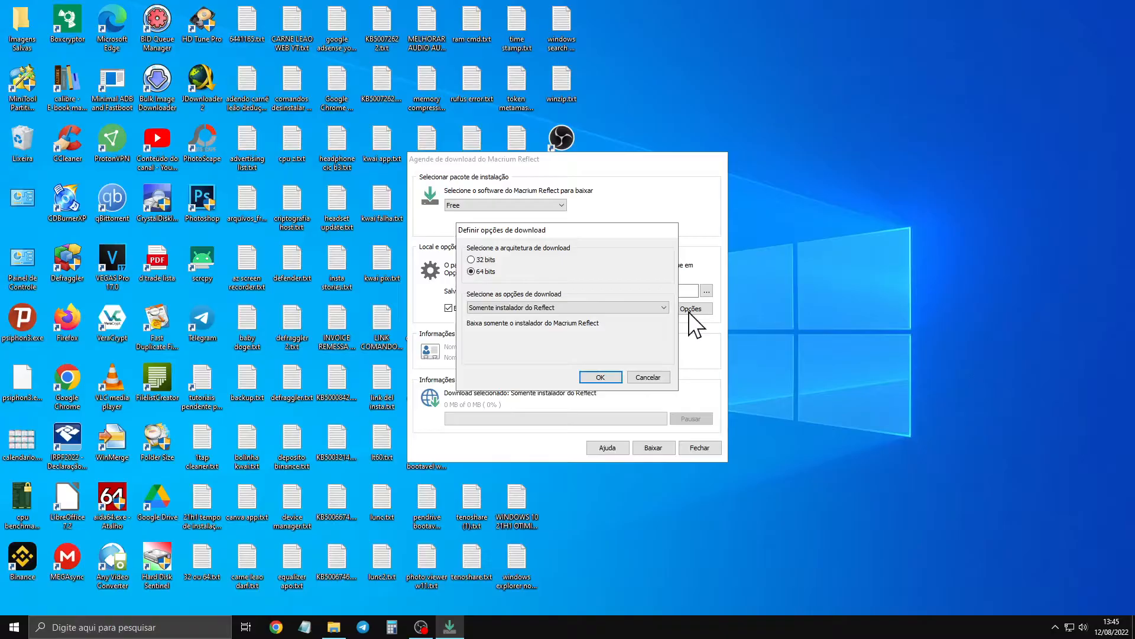
left_click(471, 271)
left_click(588, 309)
left_click(545, 311)
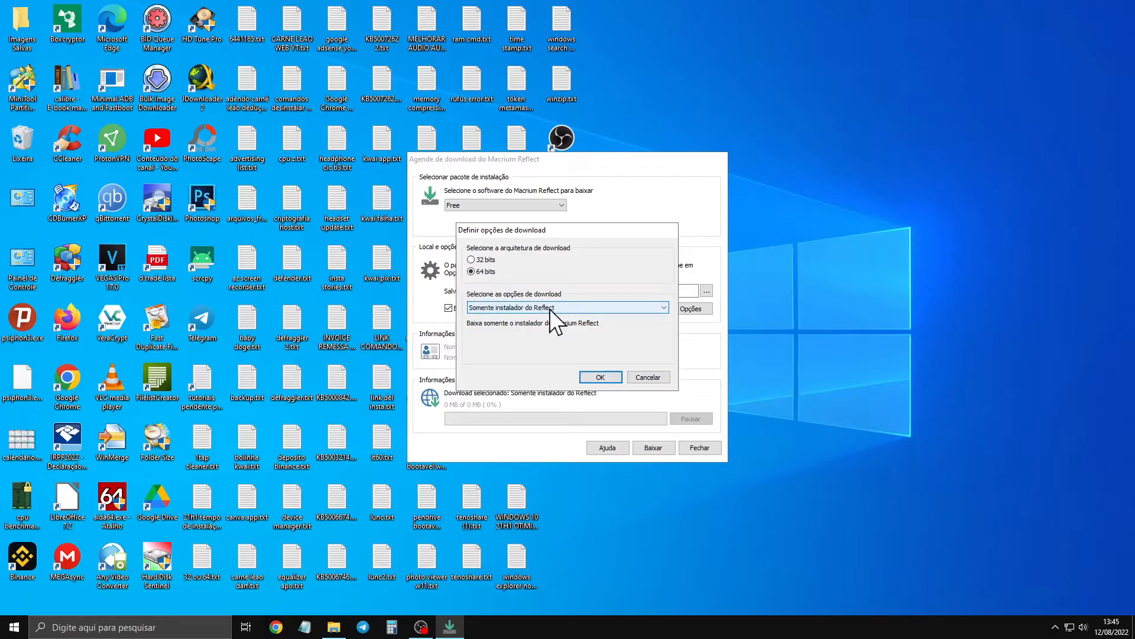
left_click(600, 378)
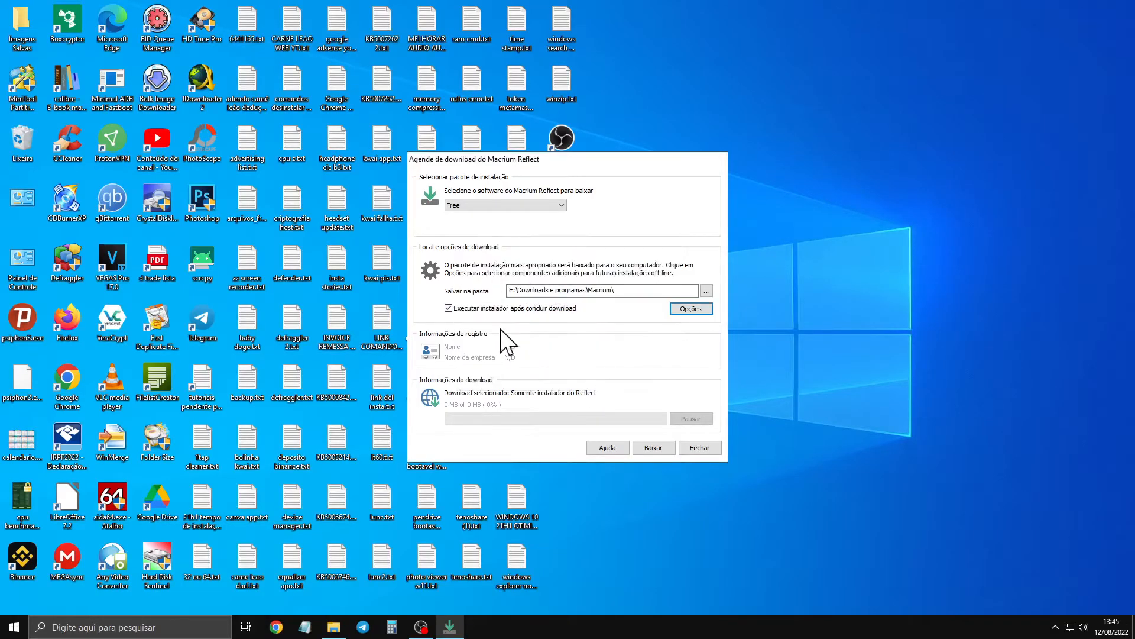
left_click(648, 450)
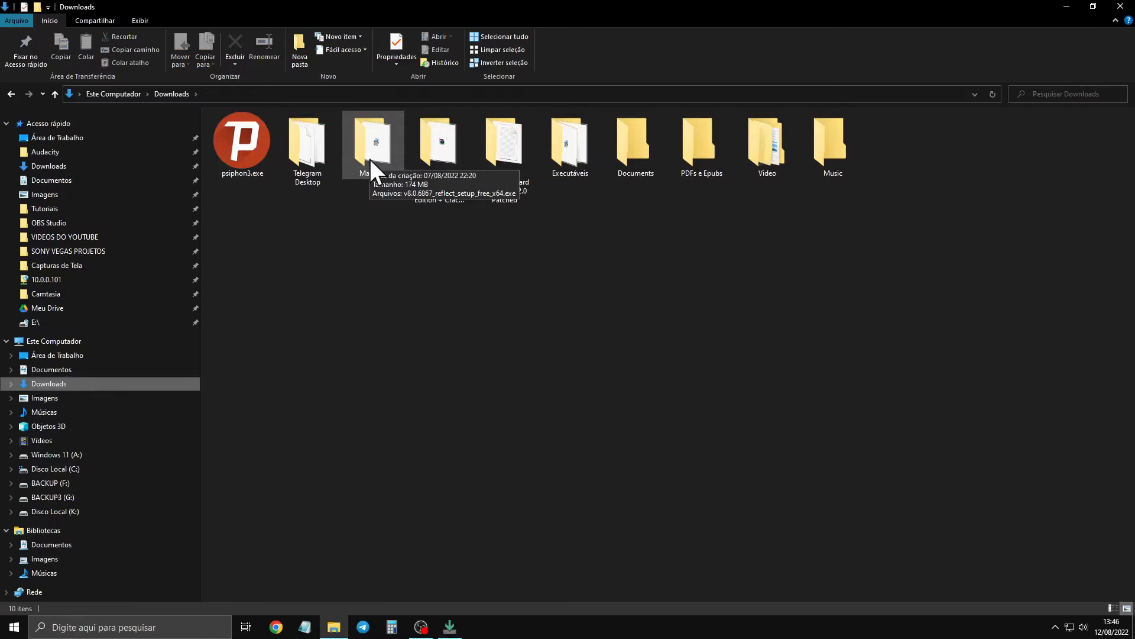
- Inspect the existing installer in the Macrium folder under Downloads, close the folder, and proceed to the Reflect installer
left_click(457, 629)
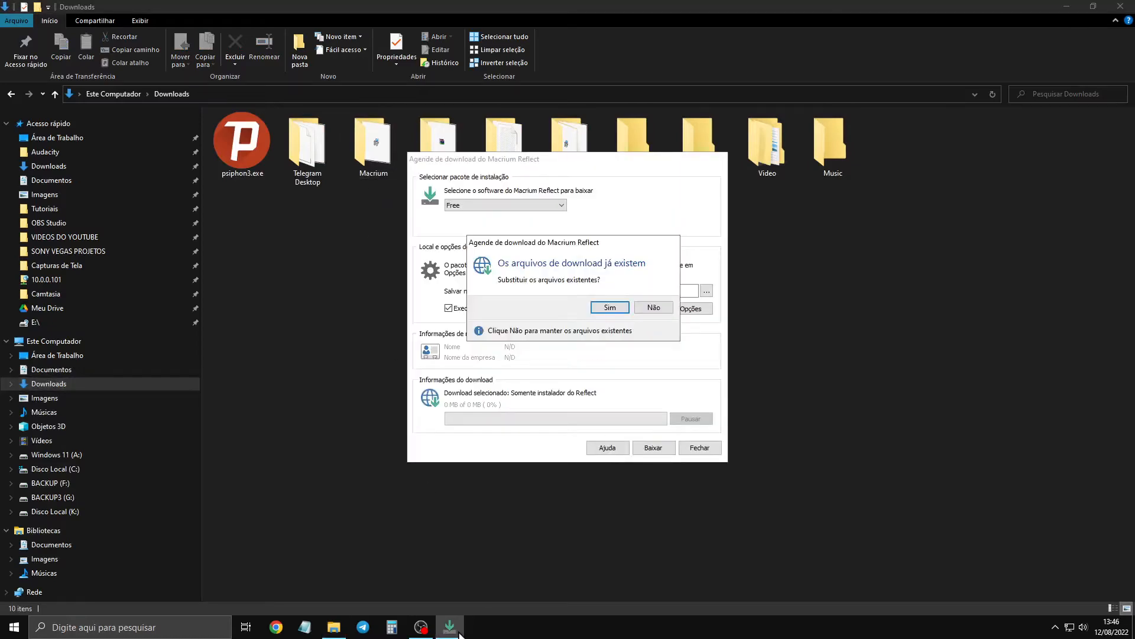
left_click_drag(562, 241, 537, 350)
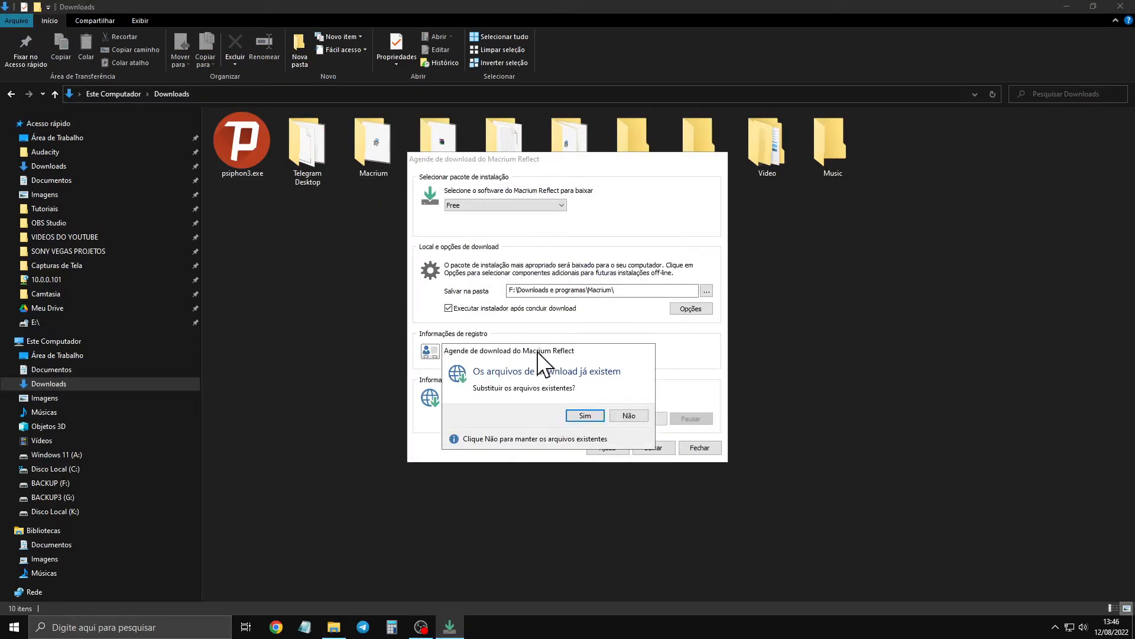
left_click(367, 135)
double_click(375, 142)
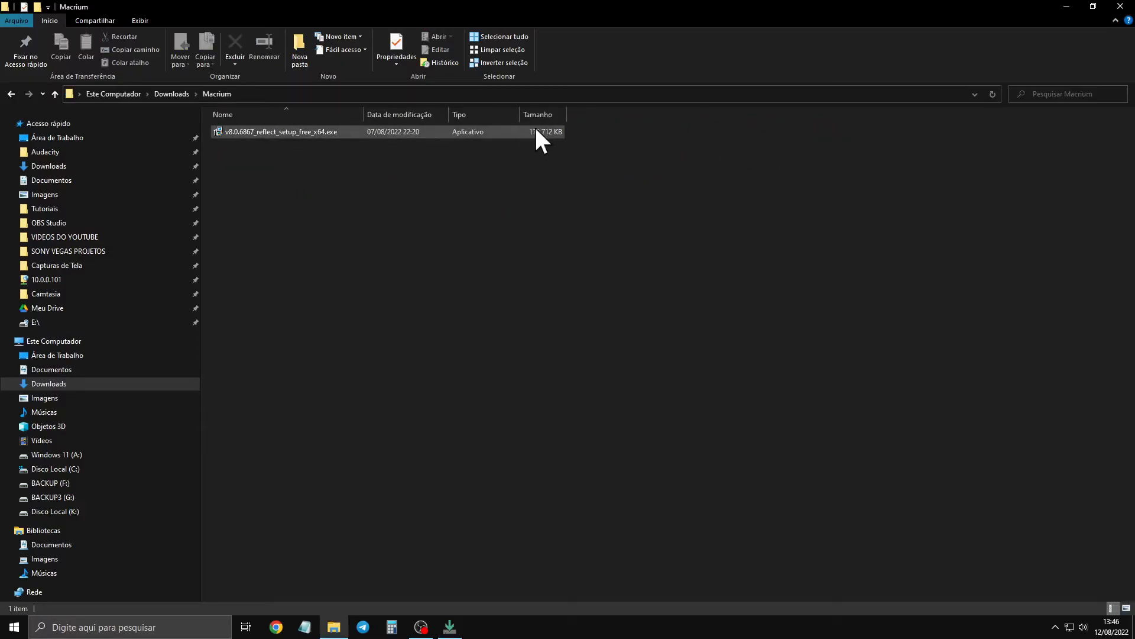
left_click(1124, 6)
left_click(606, 381)
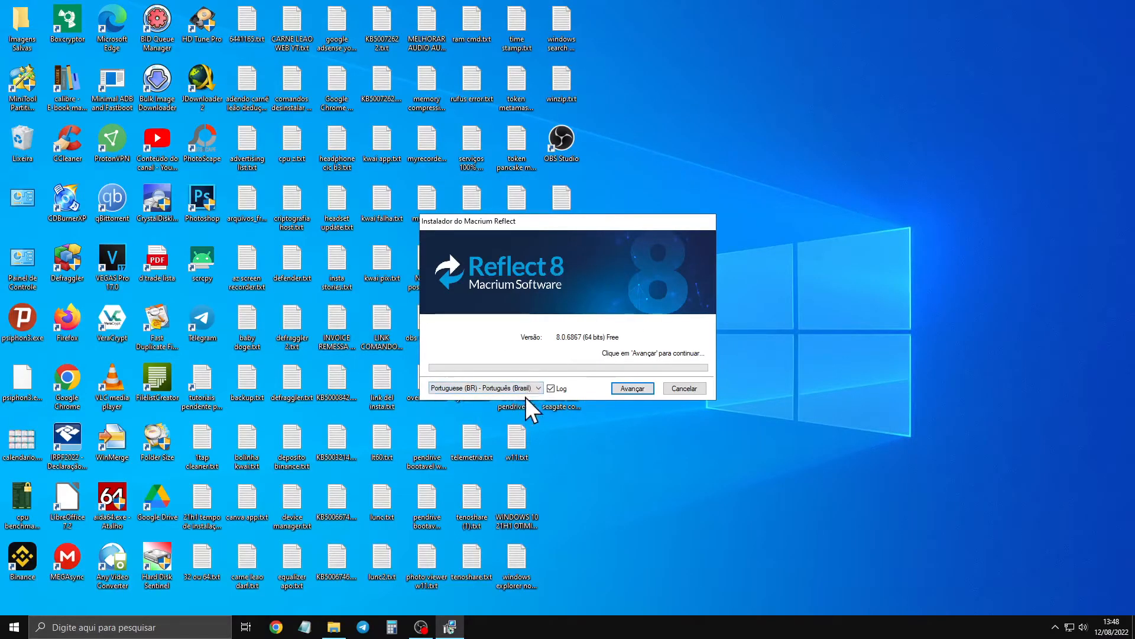
- Go through the Reflect setup in Brazilian Portuguese, accept the license terms, and agree to personal, non-commercial use
left_click(632, 389)
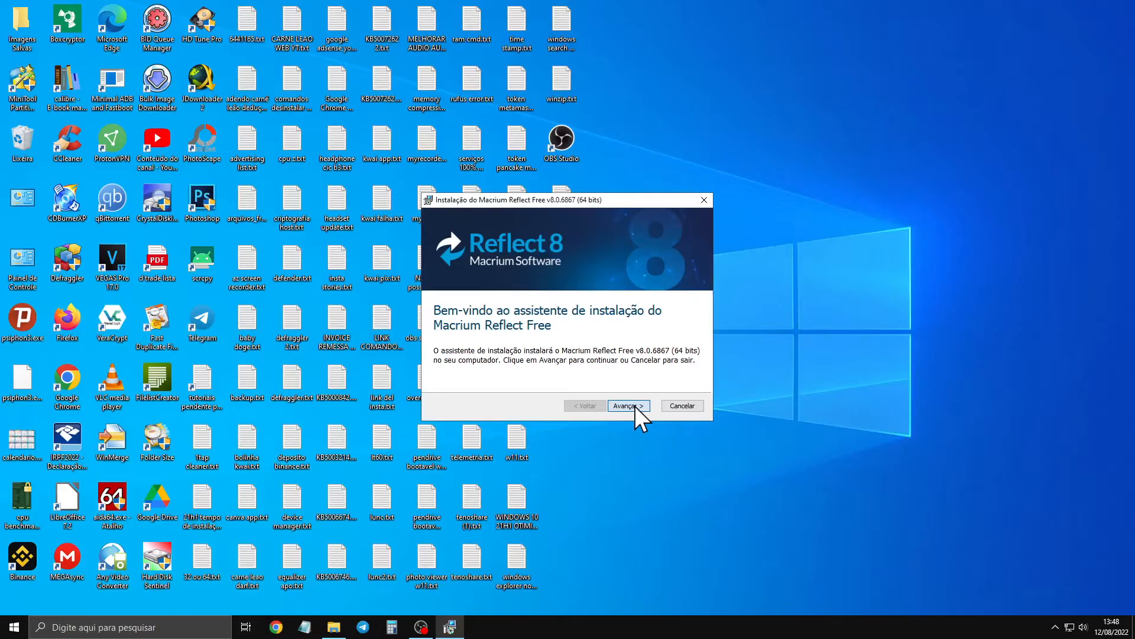
left_click(634, 405)
left_click(502, 361)
left_click(632, 406)
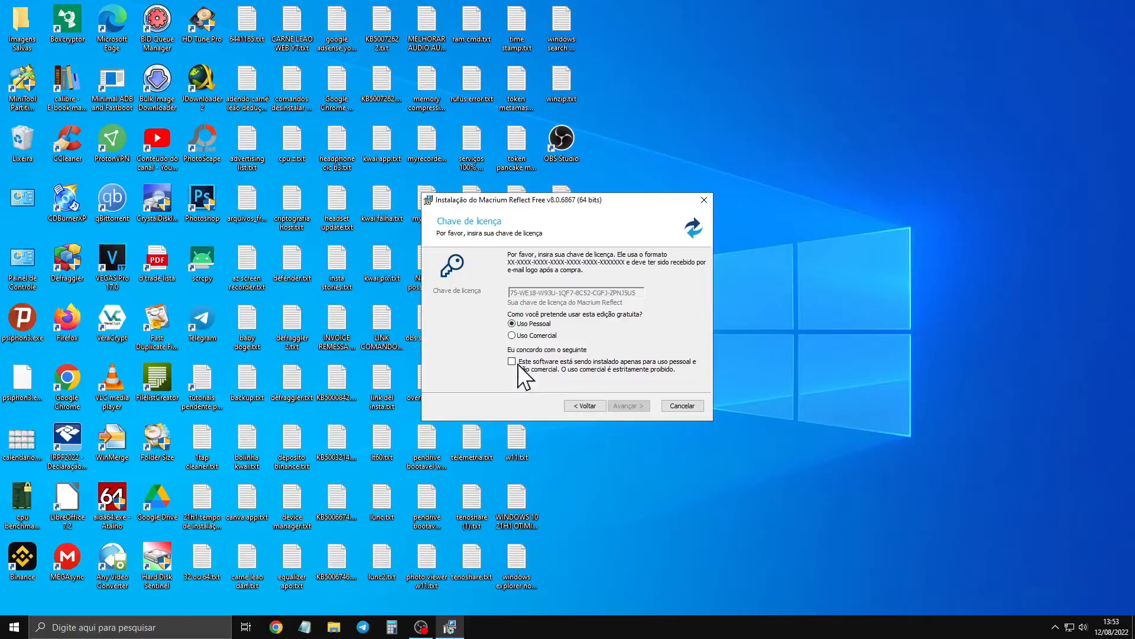
left_click(512, 362)
left_click(630, 406)
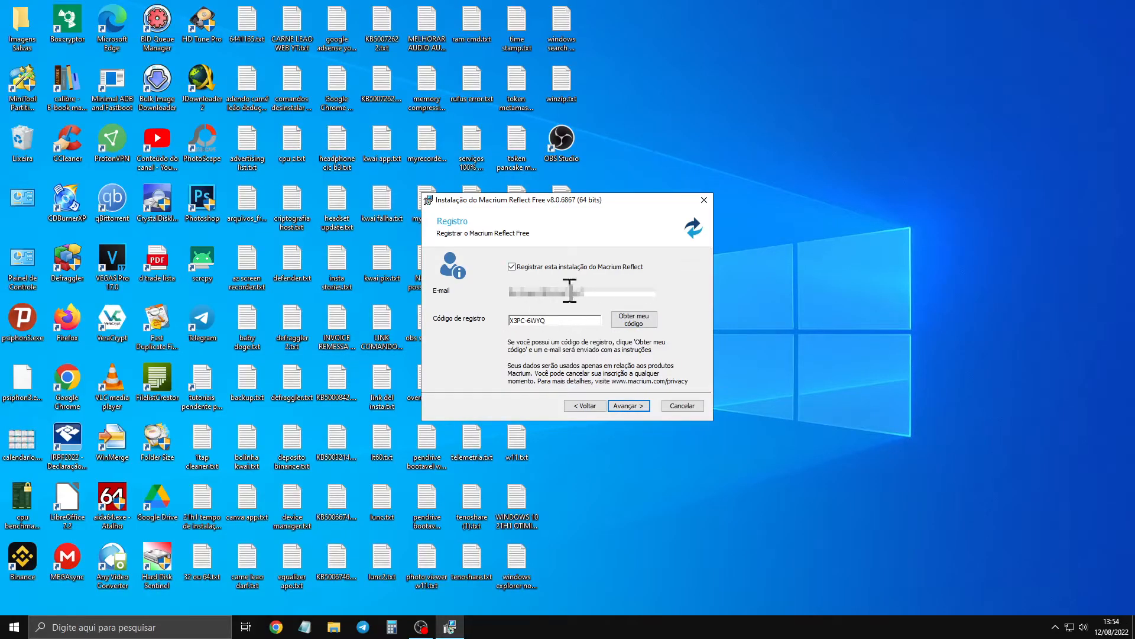
- Review the registration e-mail and code, continue with registration enabled, and install Reflect with the default custom setup
left_click_drag(604, 292, 527, 289)
left_click(610, 292)
left_click_drag(612, 294, 512, 286)
left_click(613, 292)
double_click(566, 299)
left_click_drag(588, 320, 502, 321)
left_click(624, 405)
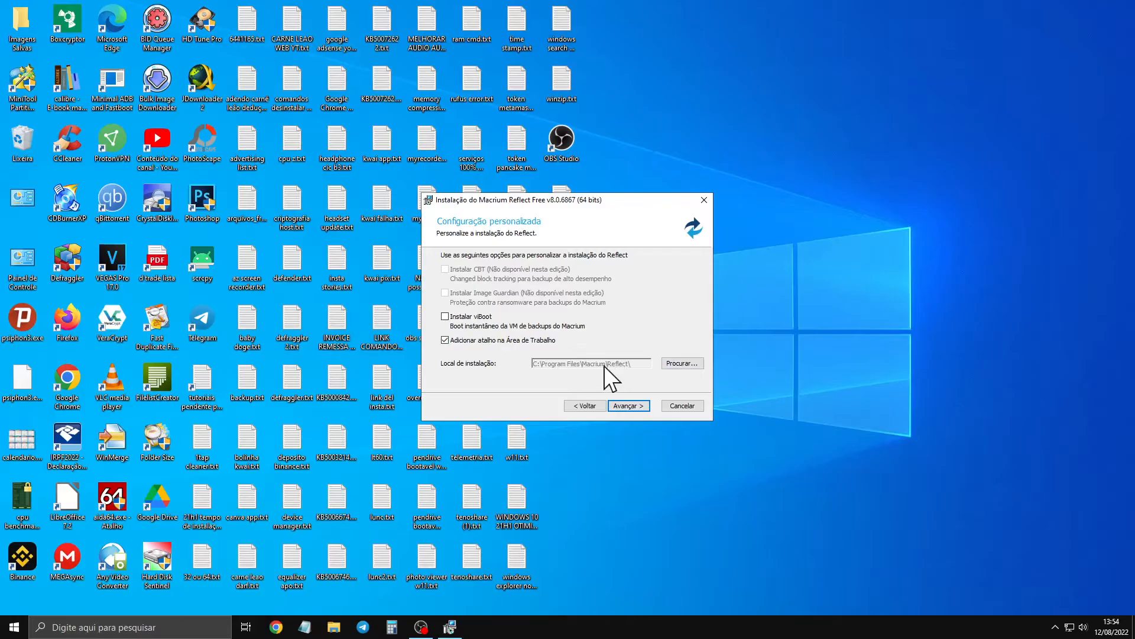
left_click(635, 404)
left_click(629, 406)
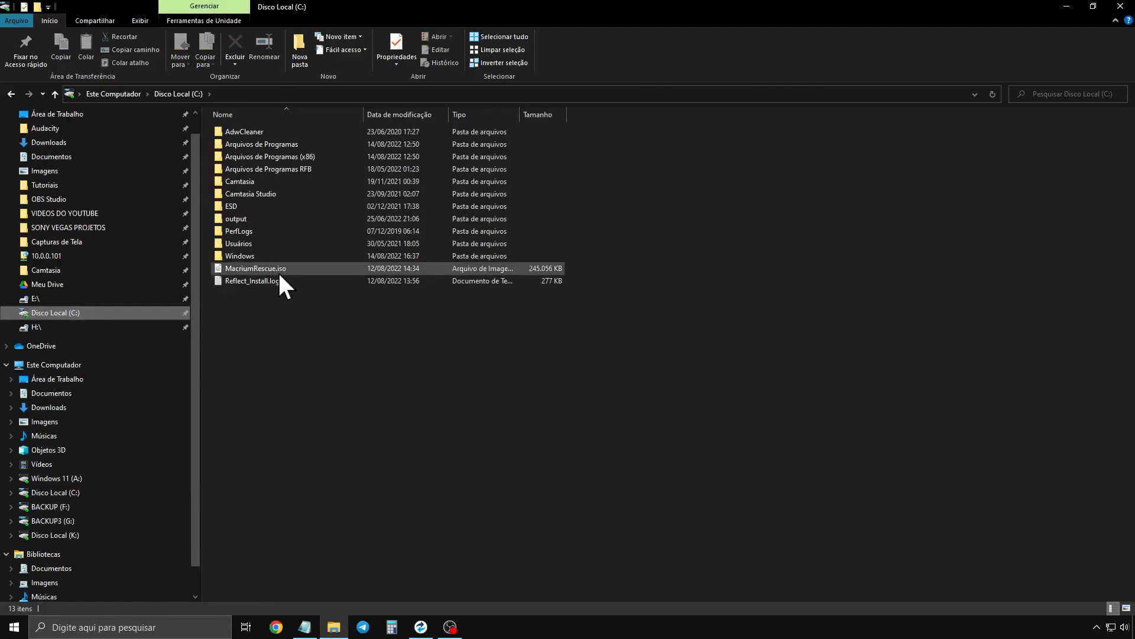
- Locate MacriumRescue.iso in the root of drive C: and close the folder
left_click(280, 269)
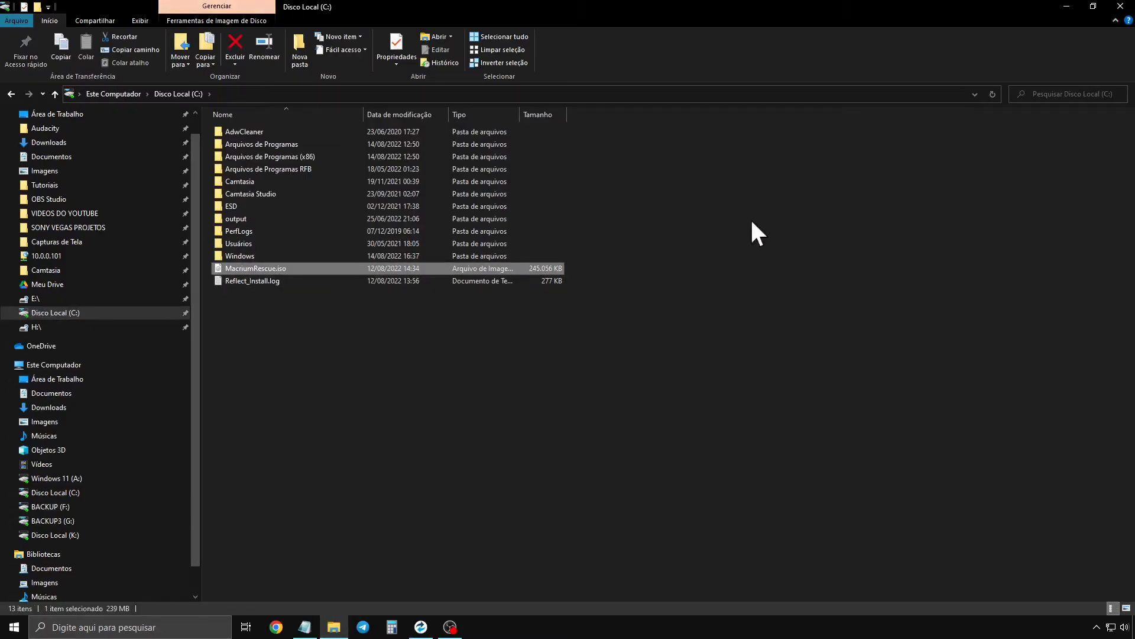
left_click(1120, 6)
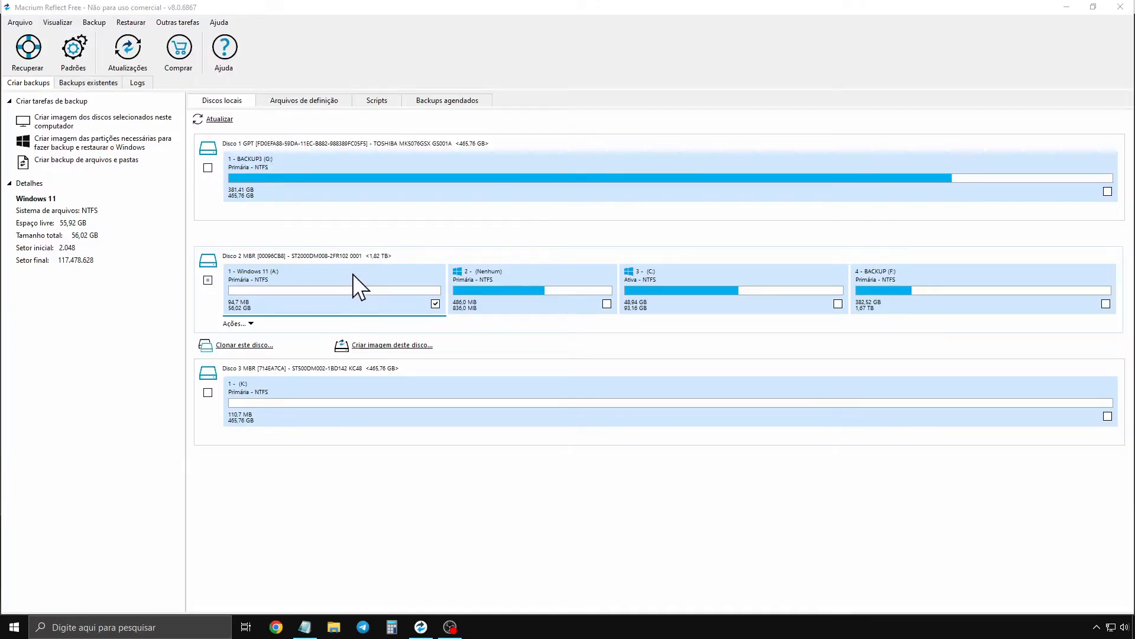
- Start creating rescue media in Macrium Reflect and check the USB drive I: in This PC
left_click(175, 22)
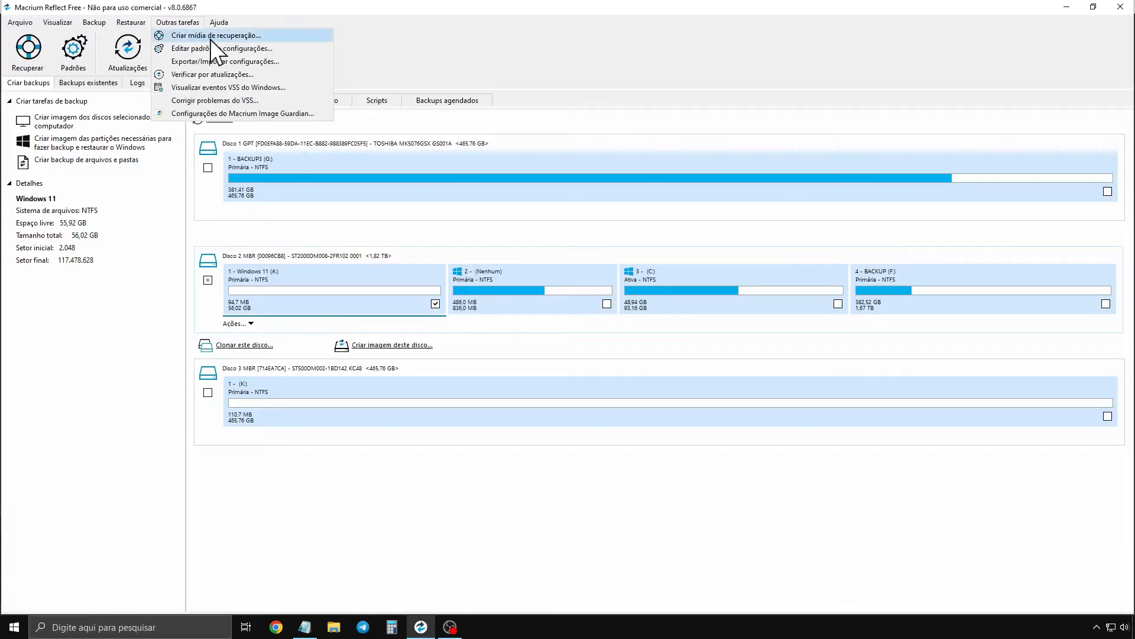
left_click(253, 37)
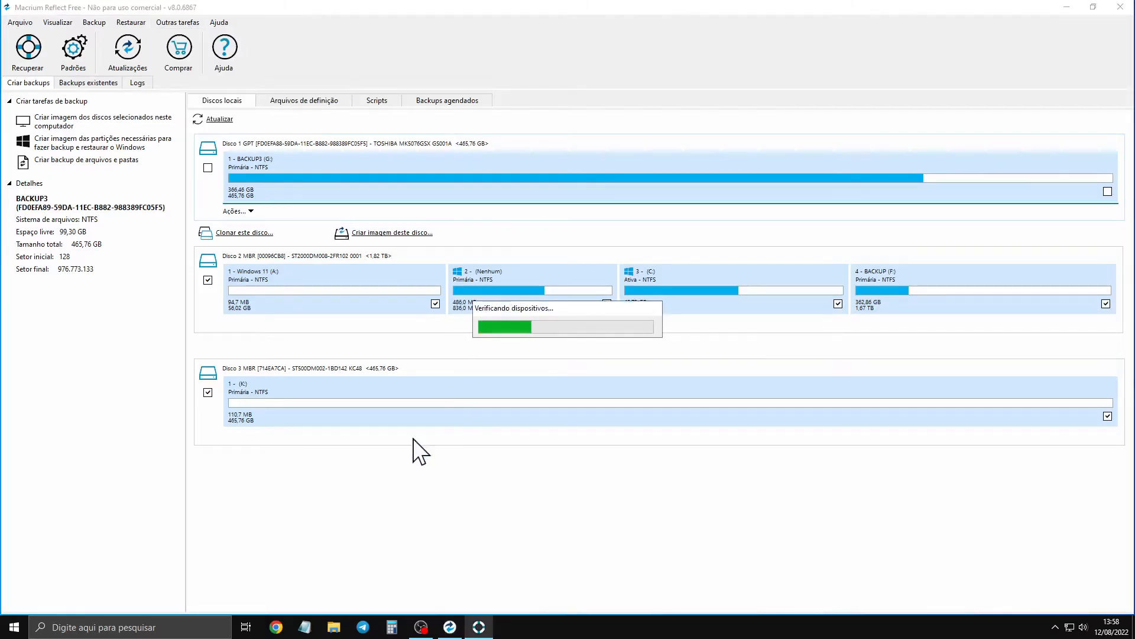
left_click(336, 627)
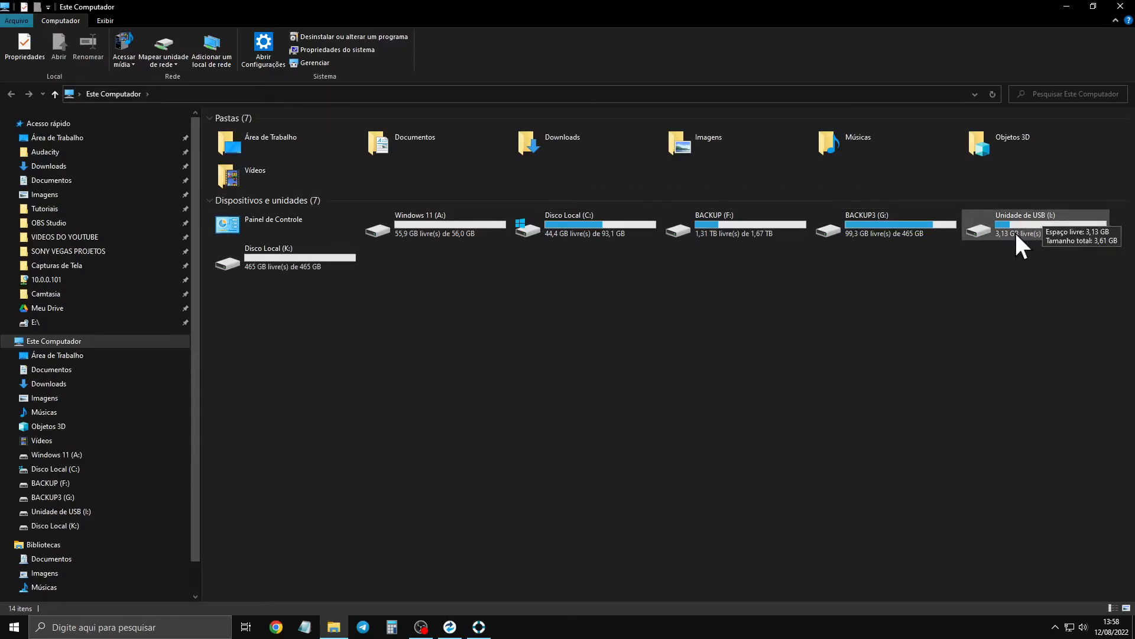
left_click(1120, 6)
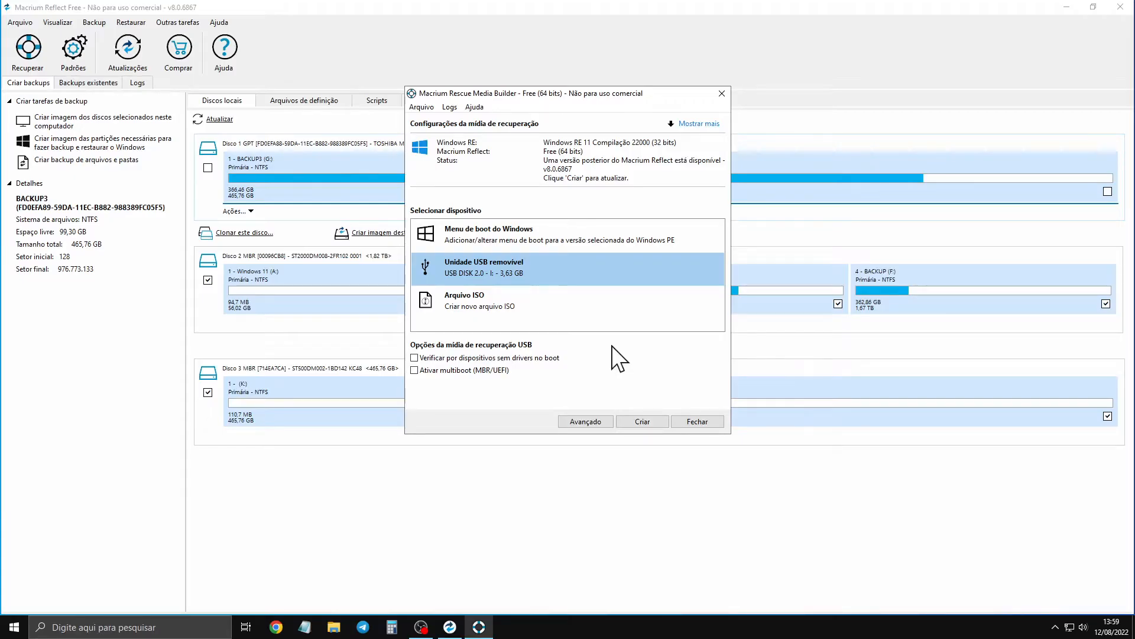
- Select ISO file as the rescue media device and review the WIM base and driver settings in the advanced options
left_click(542, 310)
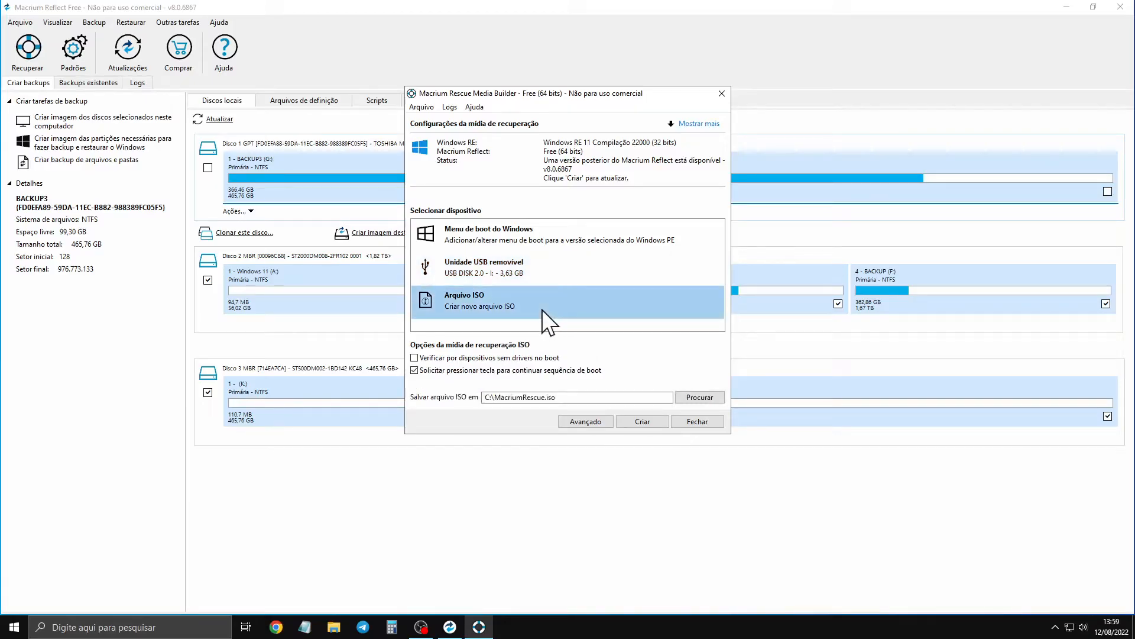
left_click(588, 422)
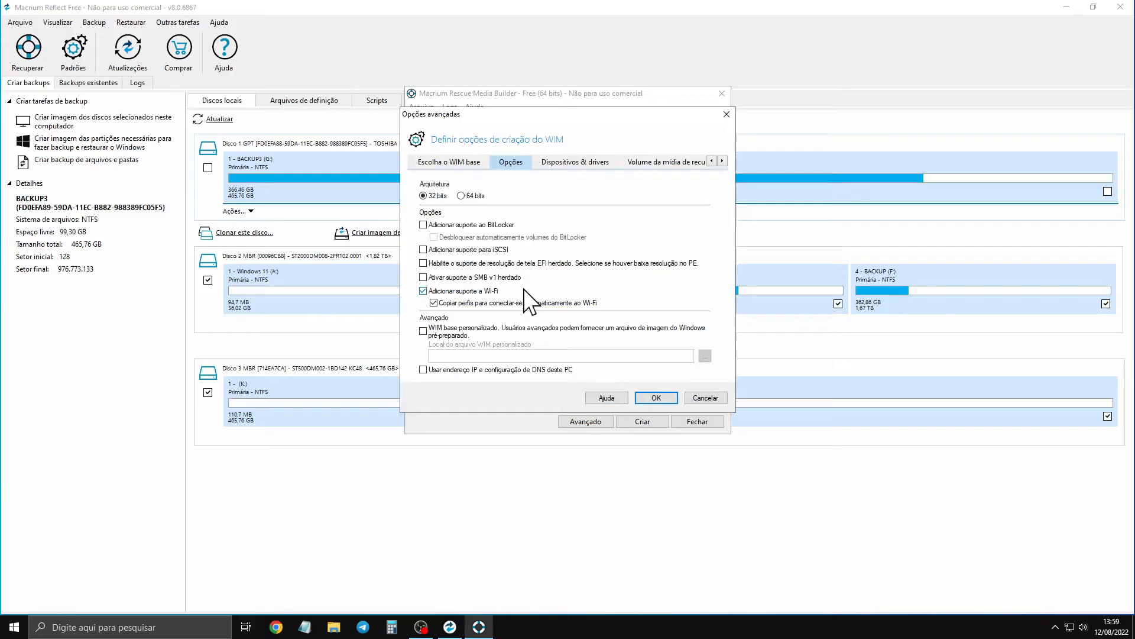
left_click(452, 163)
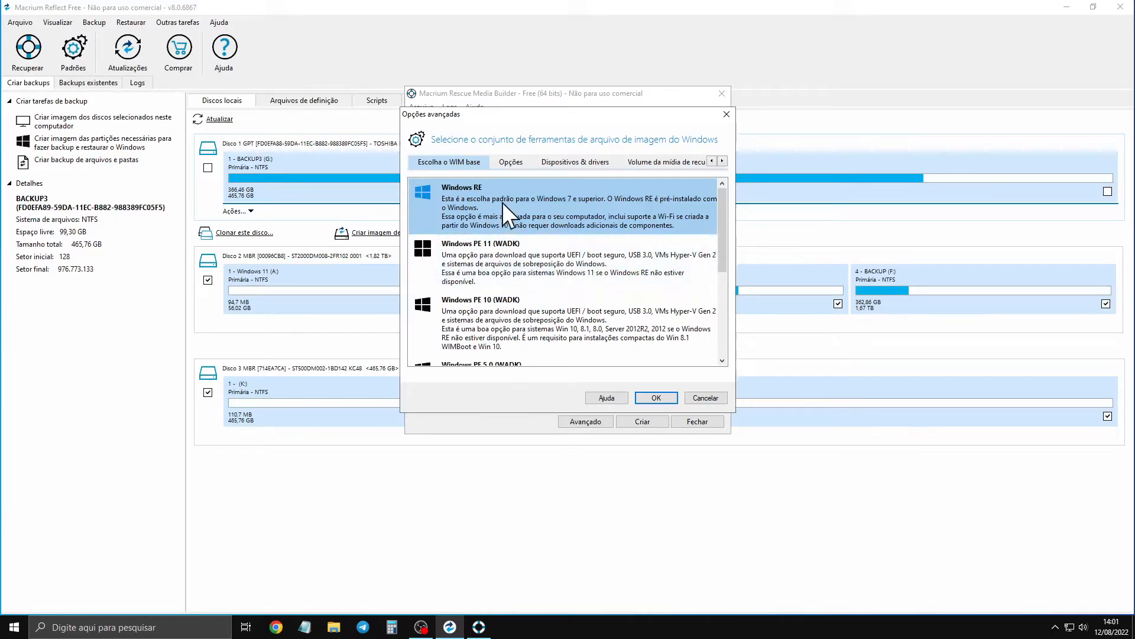
left_click(567, 162)
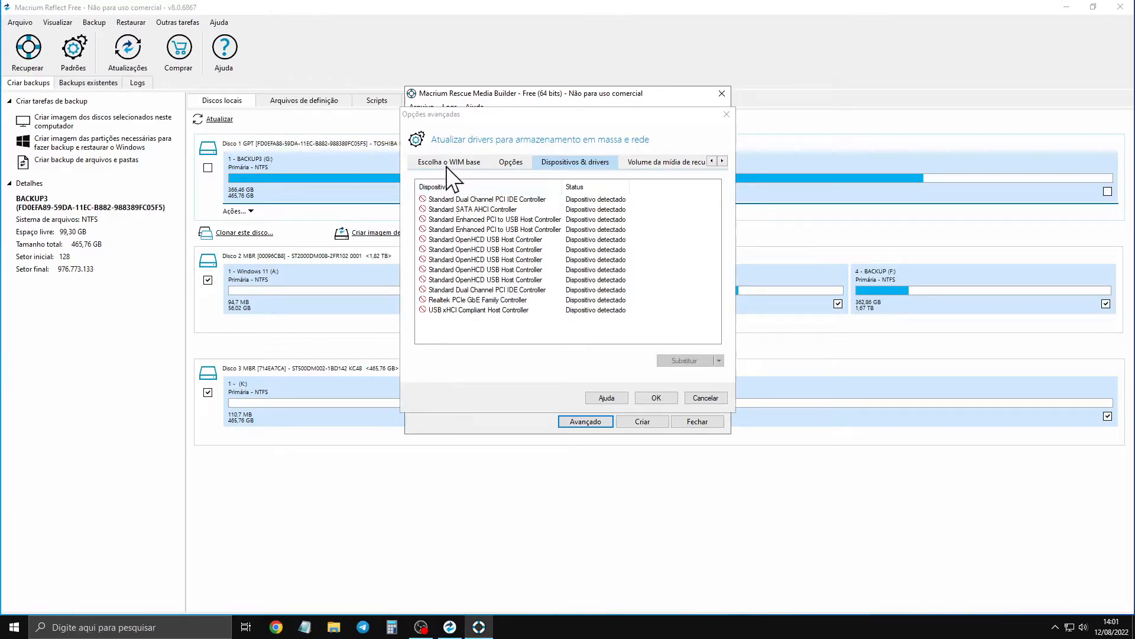
left_click(463, 163)
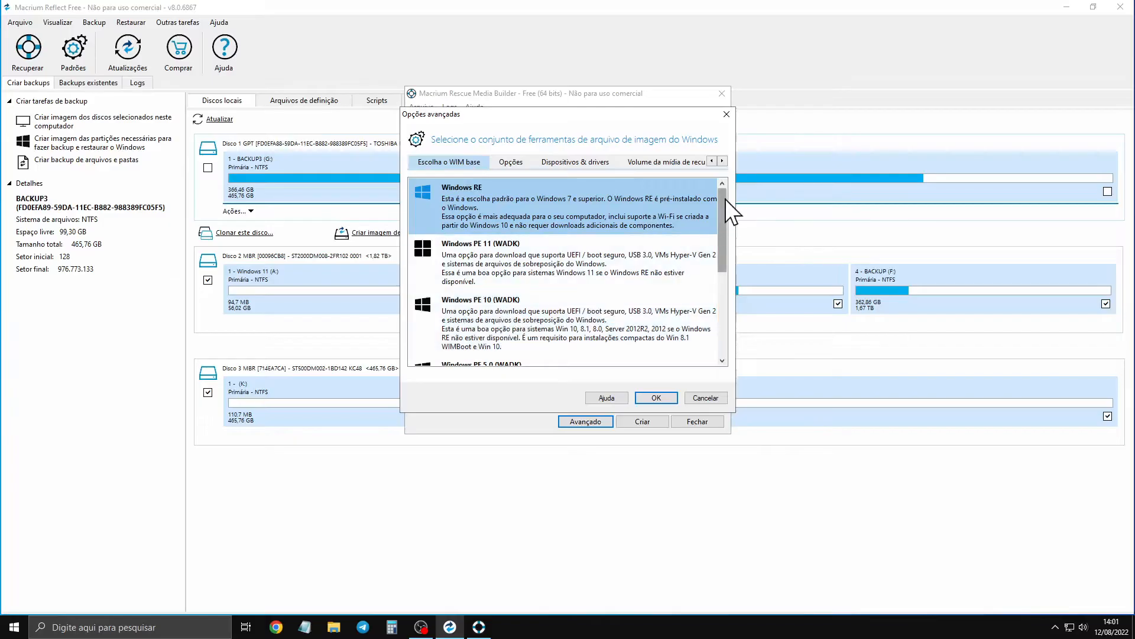
- Choose Windows PE 10 (WADK) as the WIM base, check the drivers and rescue media volume C:, and accept the advanced options
left_click(513, 328)
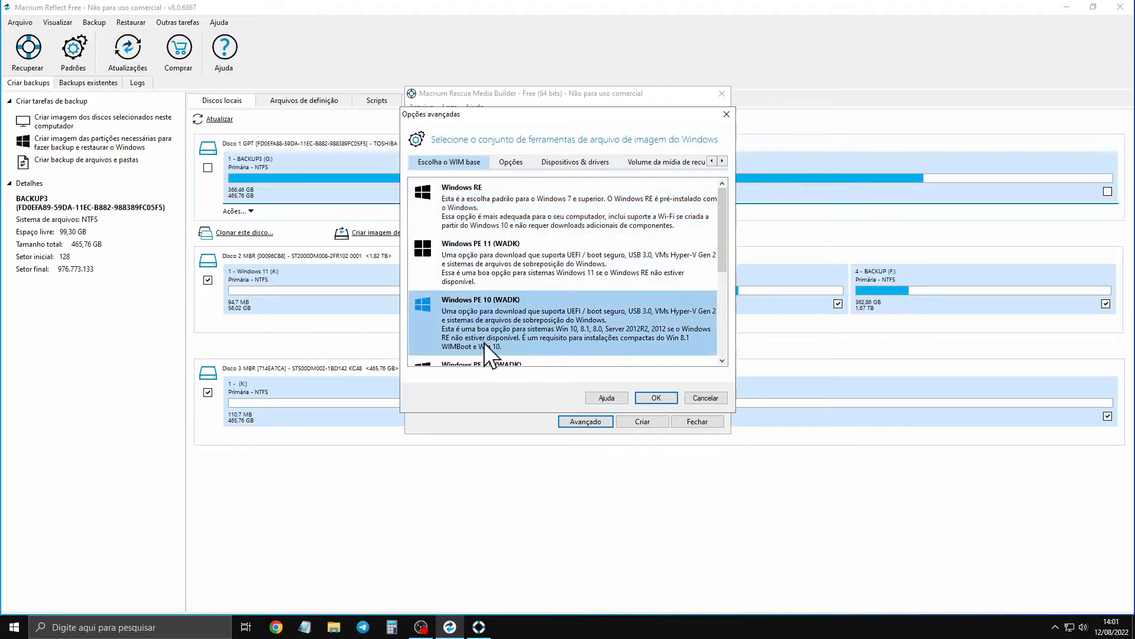
left_click(568, 162)
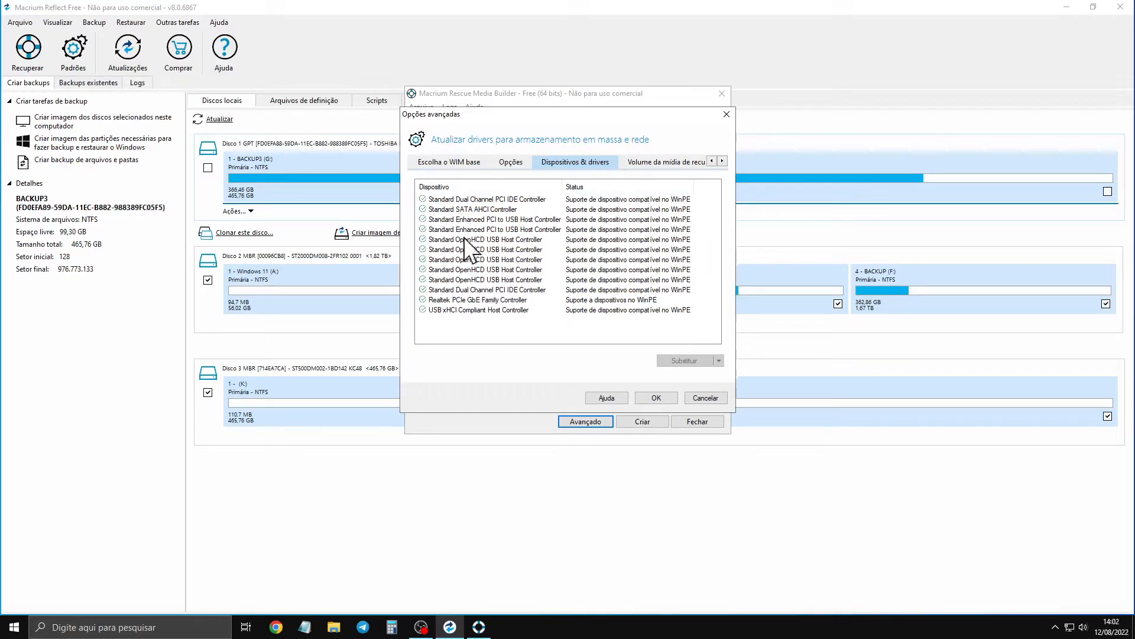
left_click(656, 162)
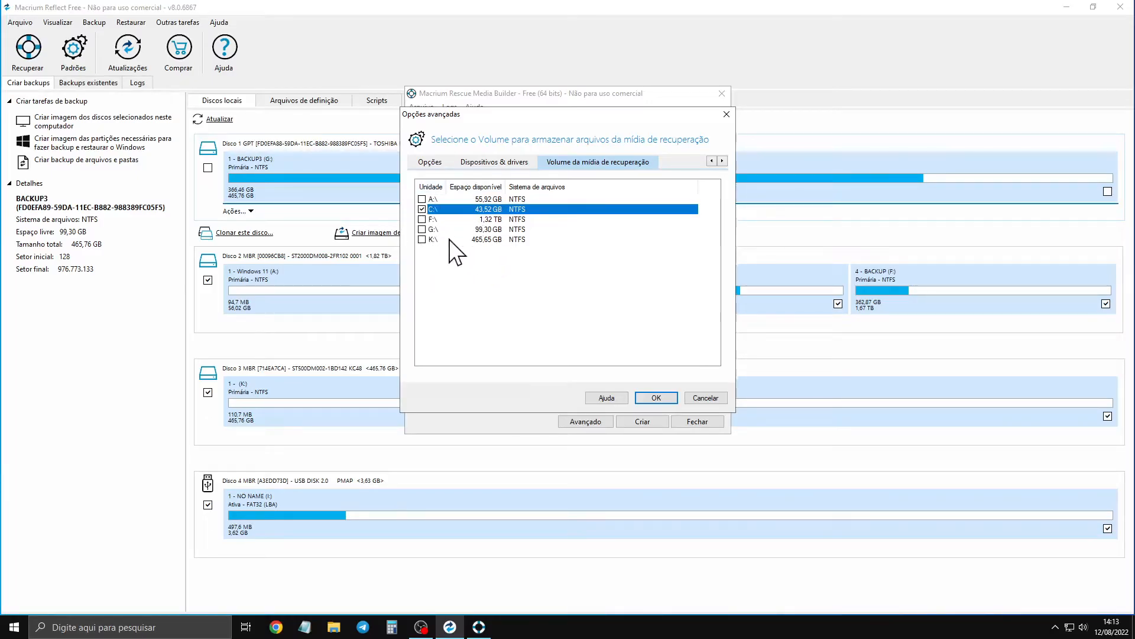
left_click(657, 397)
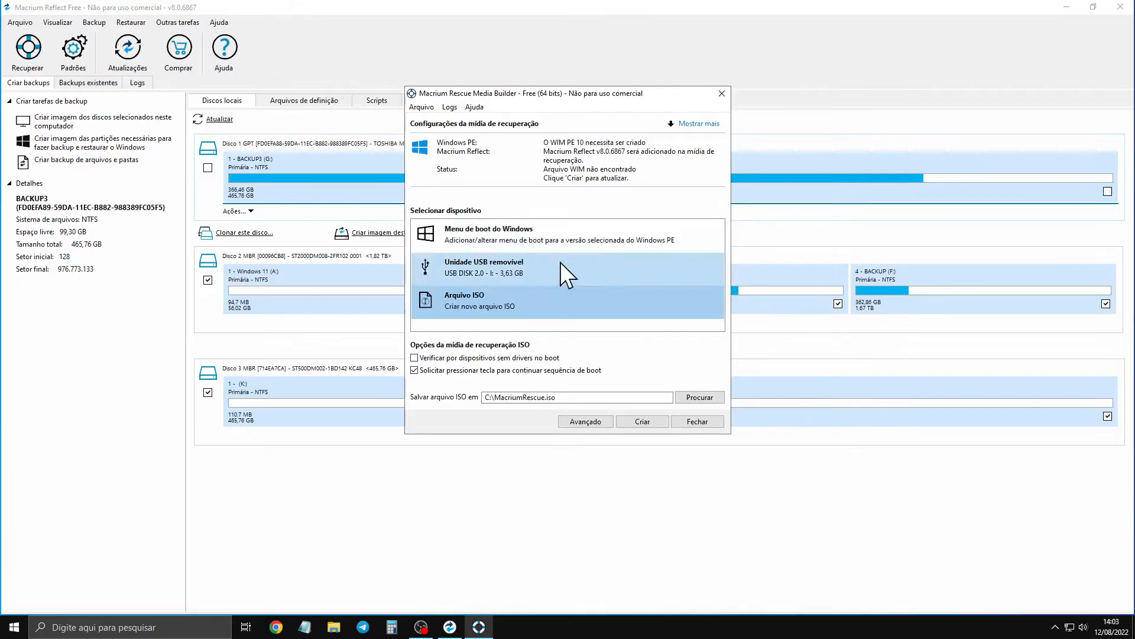
- Review the WIM base choice in the advanced options and check the ISO save path C:\MacriumRescue.iso
left_click(586, 422)
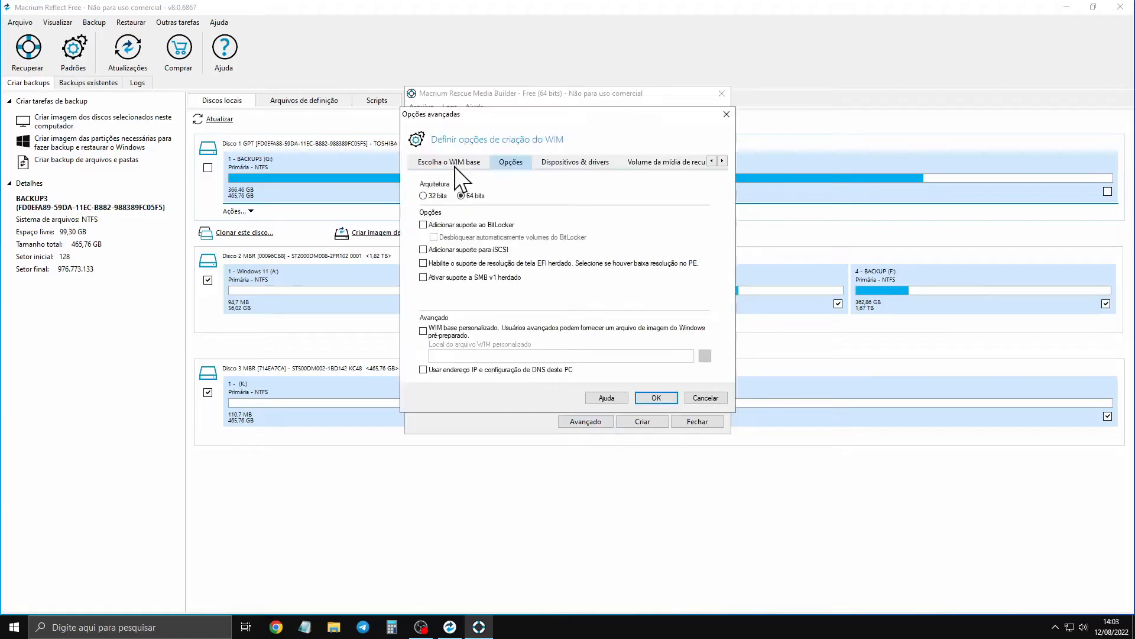
left_click(462, 164)
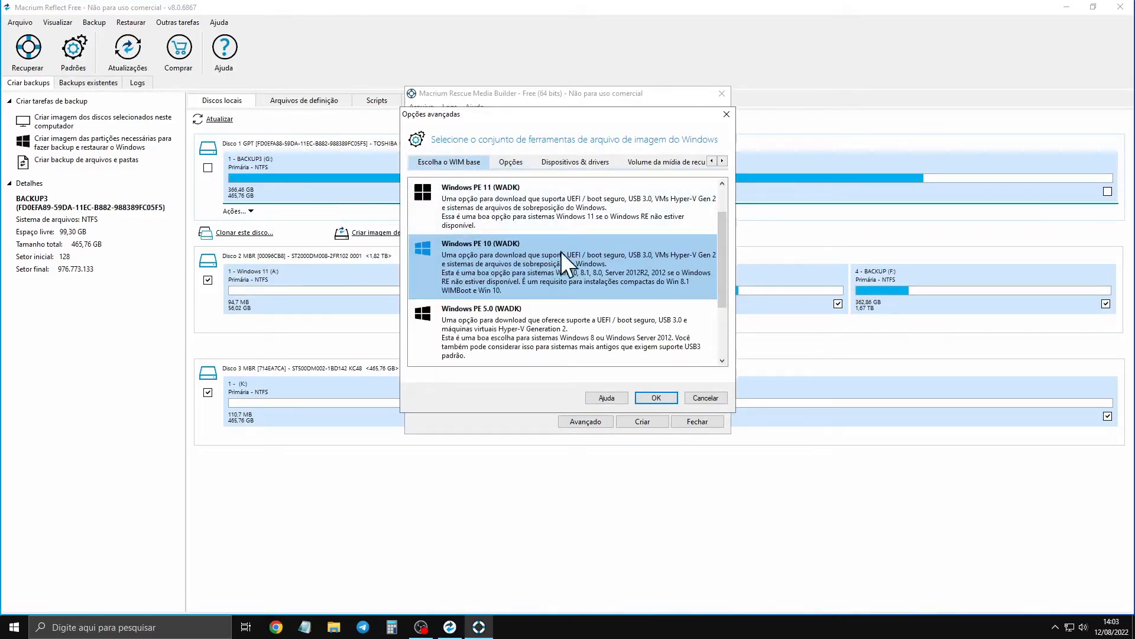
left_click(722, 202)
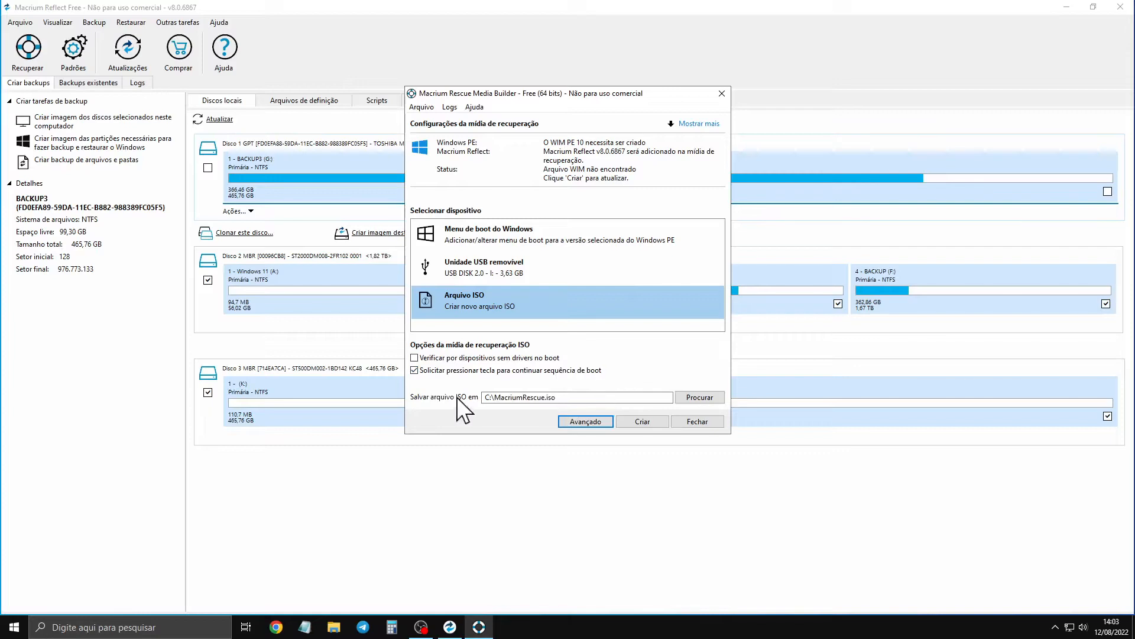
left_click(608, 398)
double_click(517, 397)
left_click(565, 398)
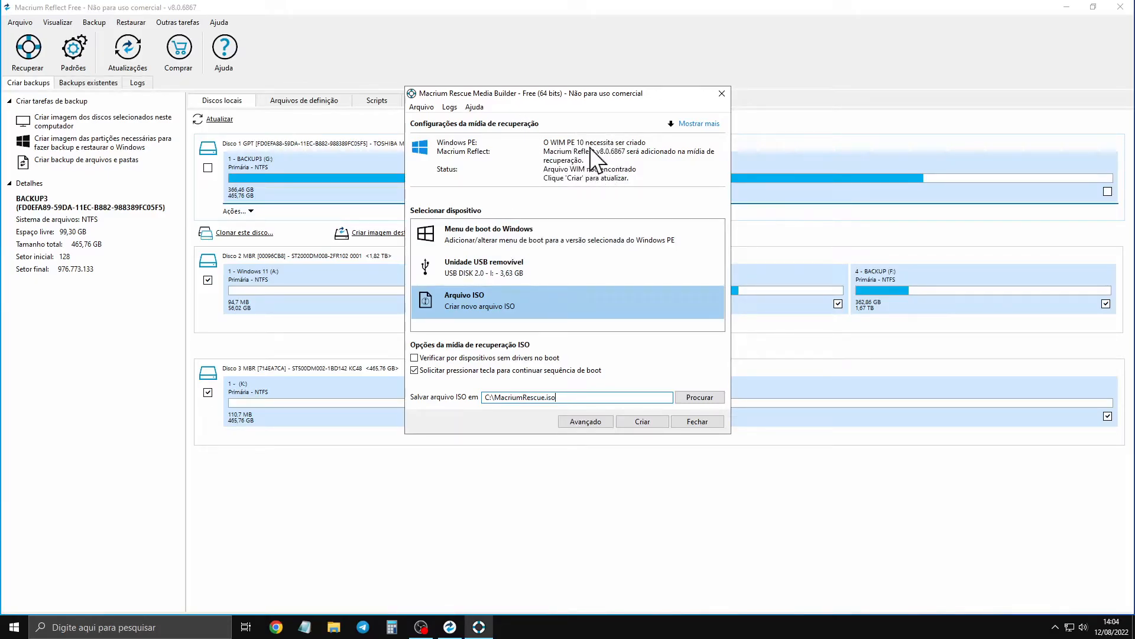
- Create the rescue ISO, accepting the non-commercial licence and downloading the Windows PE components, and check MacriumRescue.iso on drive C:
left_click(643, 423)
left_click(513, 256)
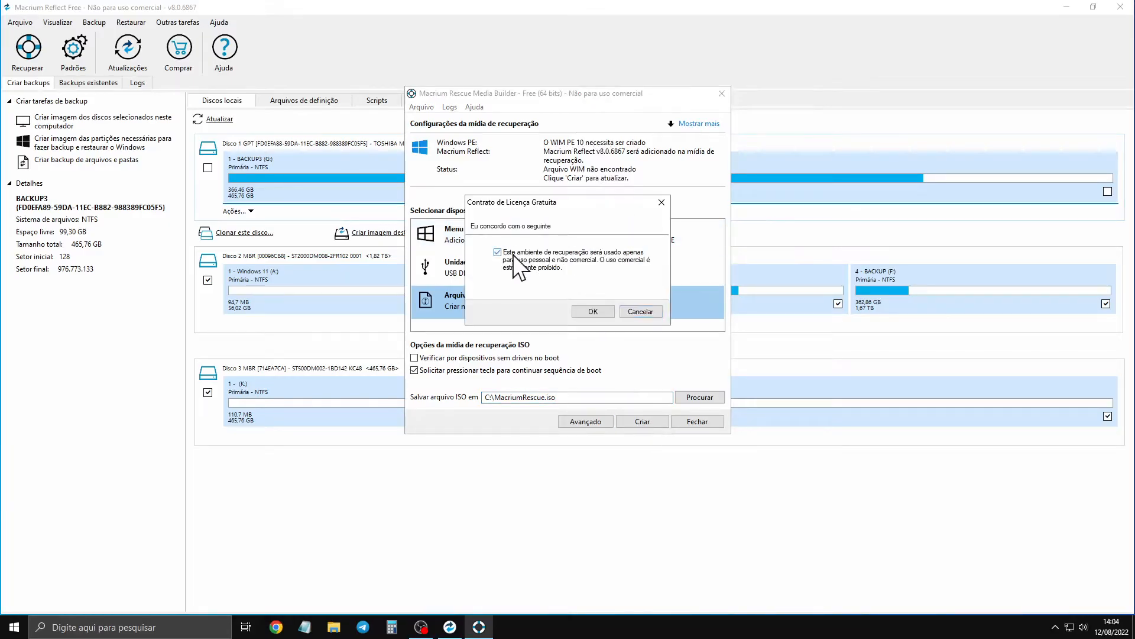
left_click(591, 313)
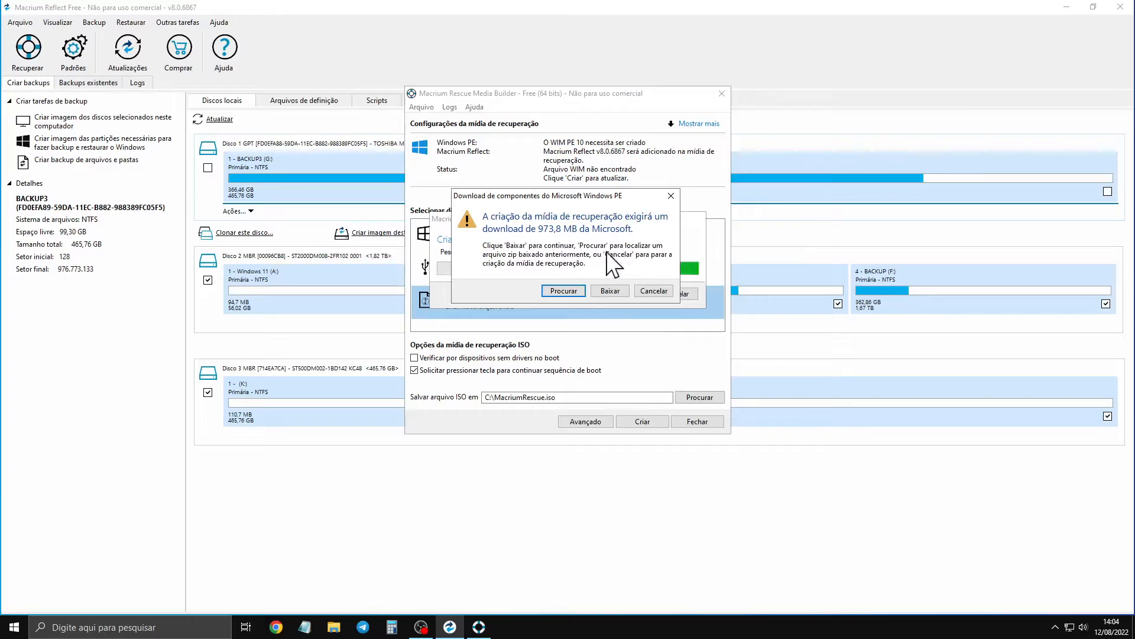
left_click(612, 290)
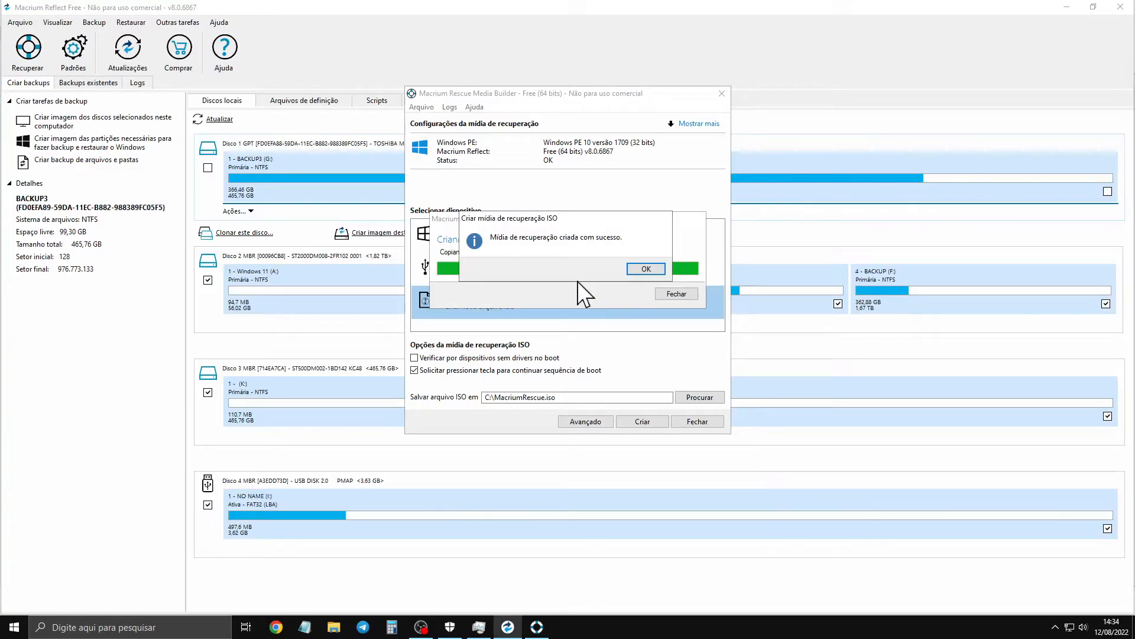
left_click(645, 269)
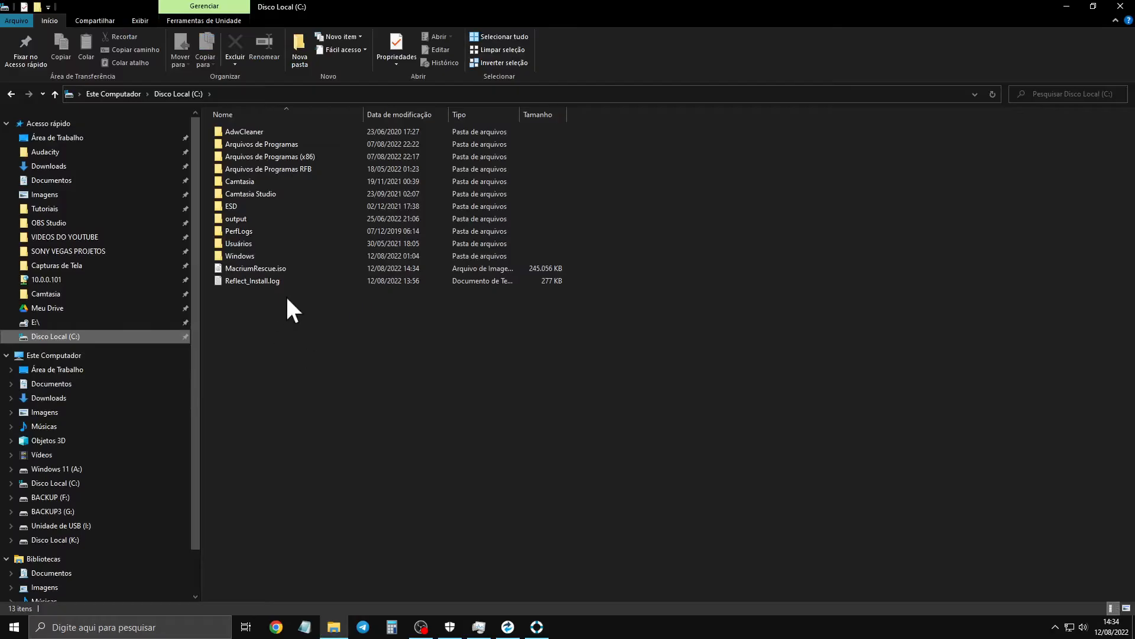
left_click(239, 268)
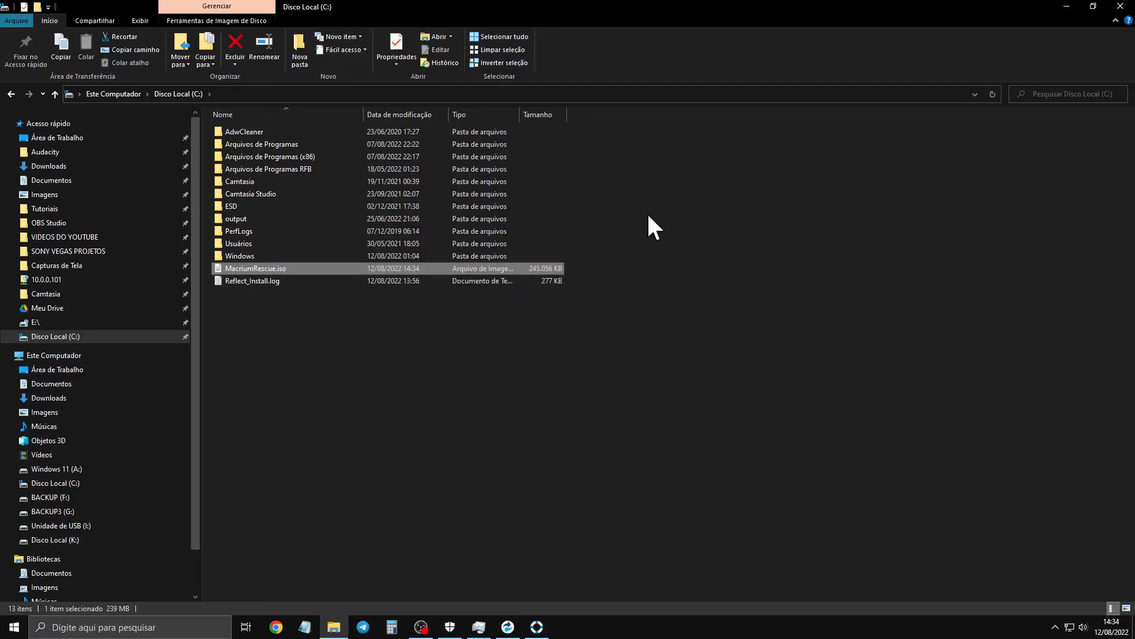
left_click(1076, 5)
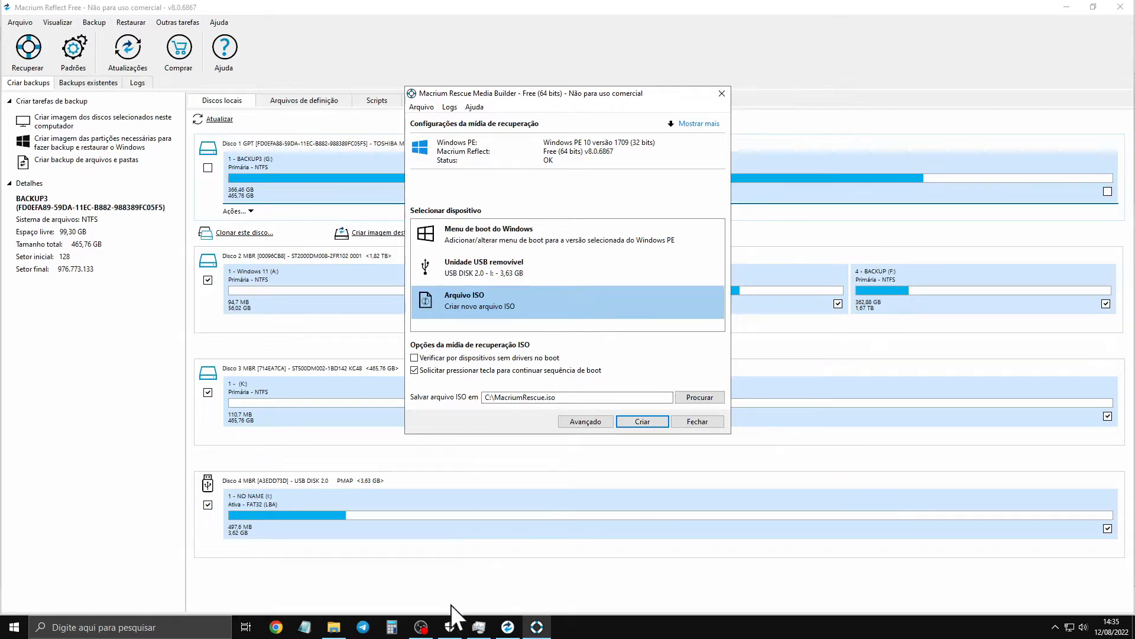
- Review the virus and threat protection settings in Windows Security, including controlled folder access
left_click(449, 627)
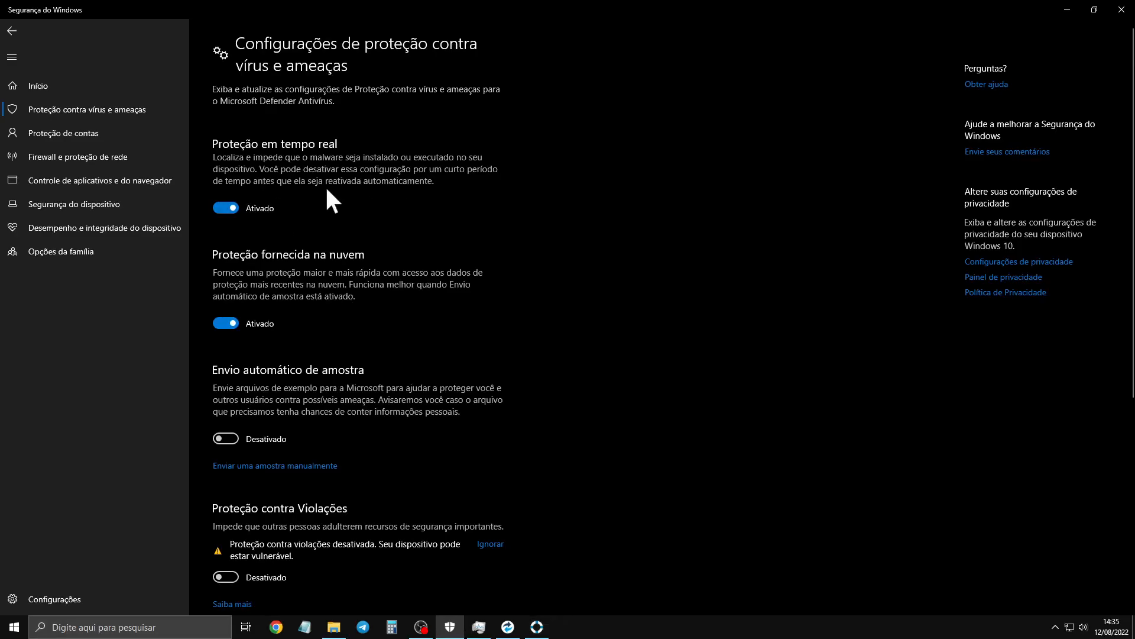
scroll(366, 168, "down", 4)
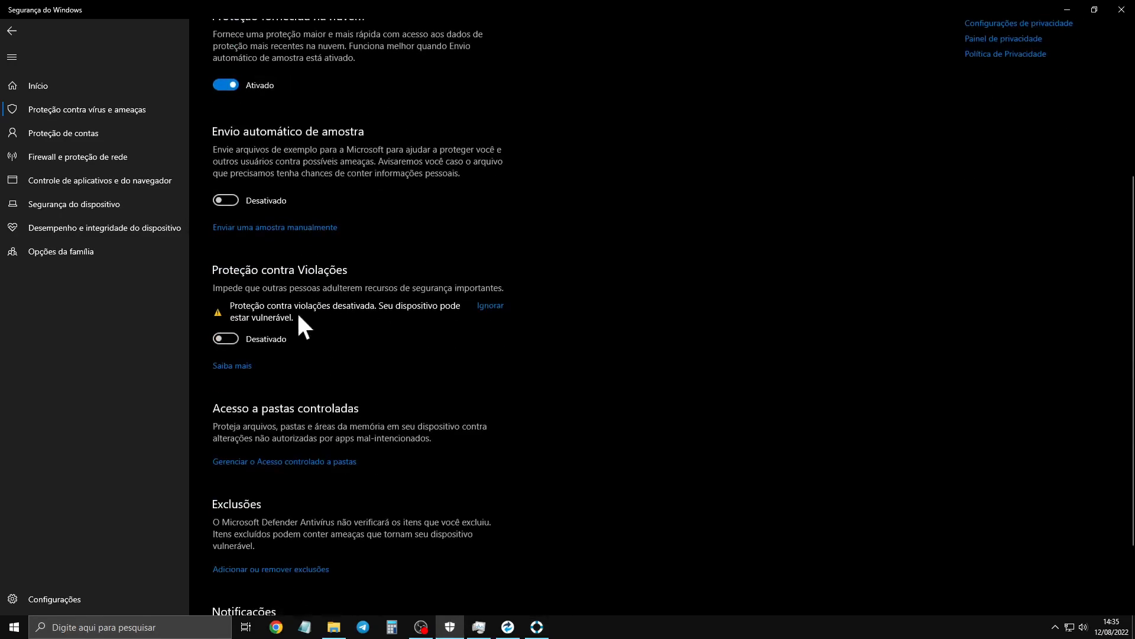
scroll(354, 280, "down", 2)
left_click(285, 363)
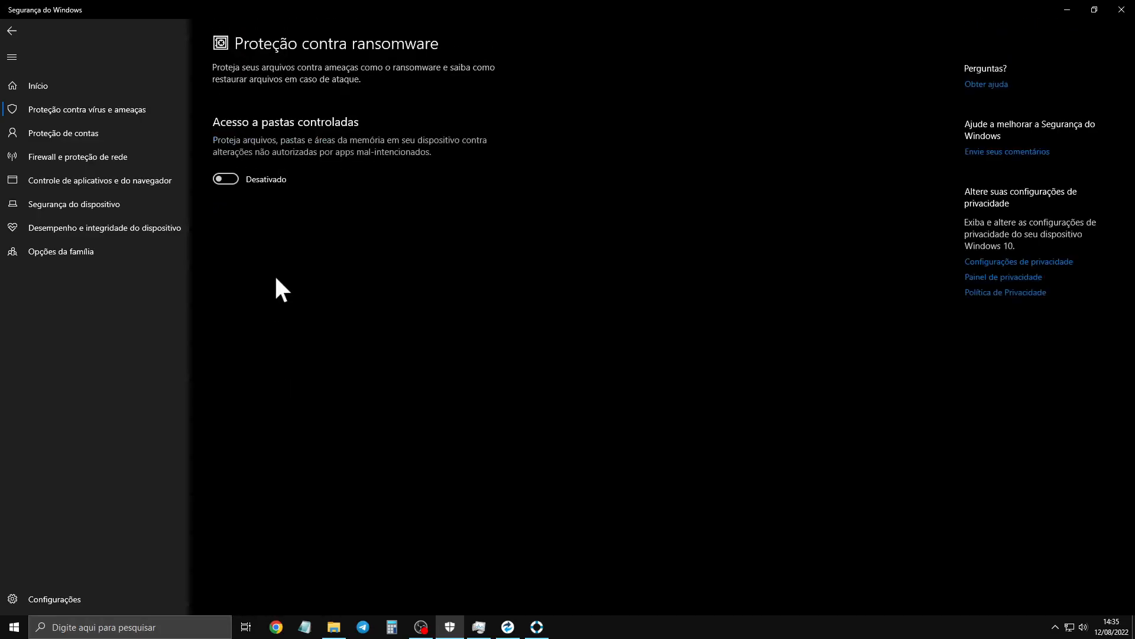
left_click(10, 32)
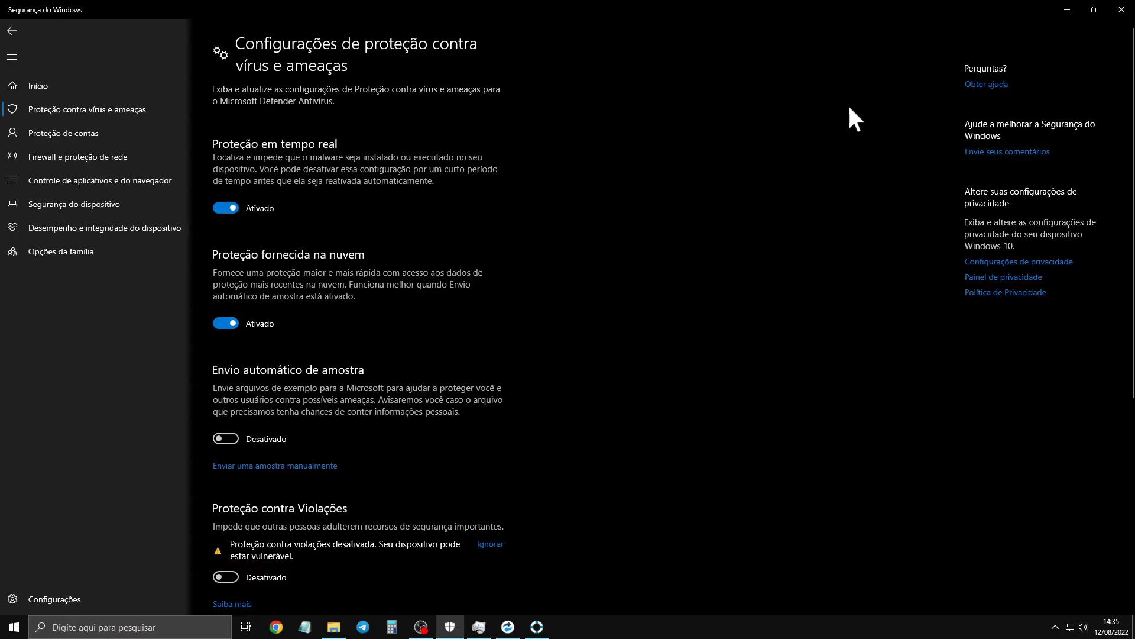
left_click(1068, 10)
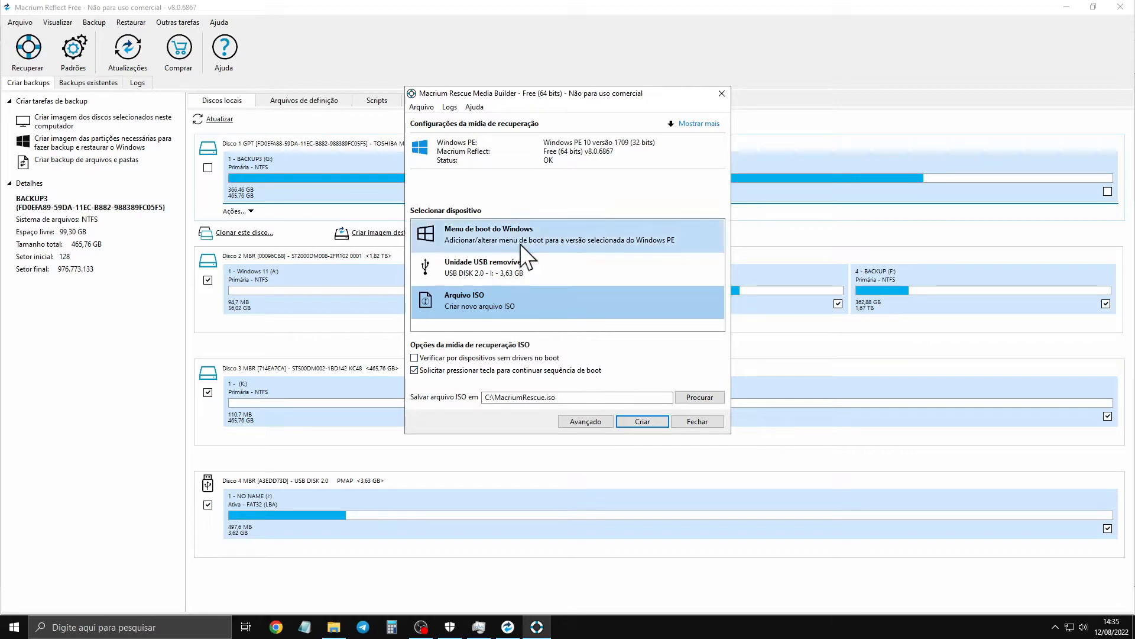
- Create rescue media on the removable USB drive I: in Macrium Rescue Media Builder, accepting the non-commercial licence
left_click(508, 267)
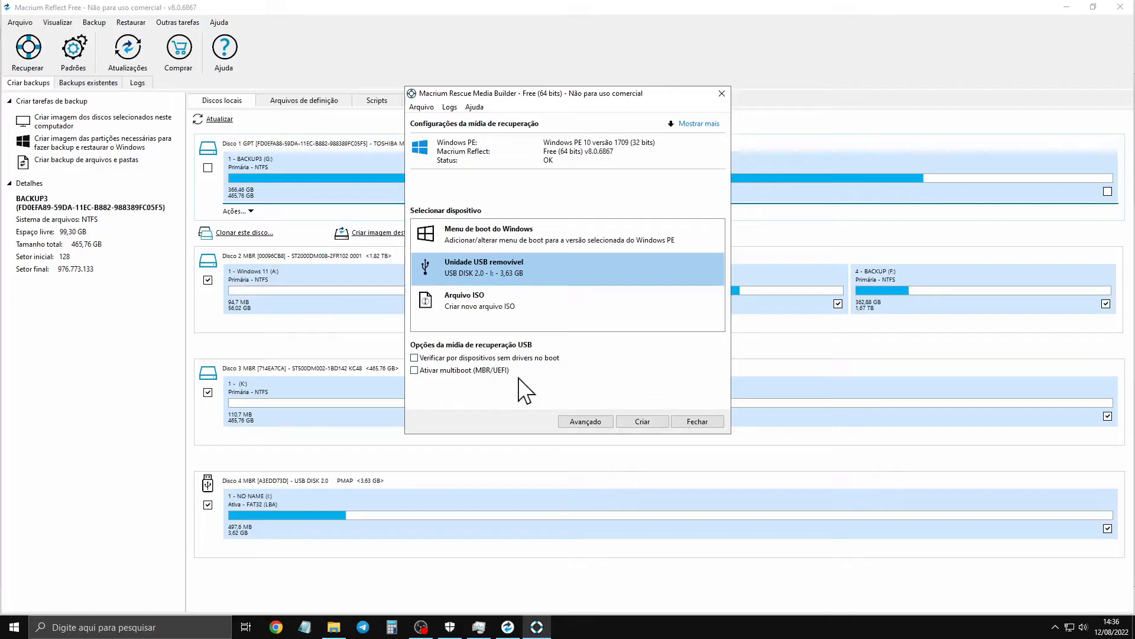
left_click(643, 422)
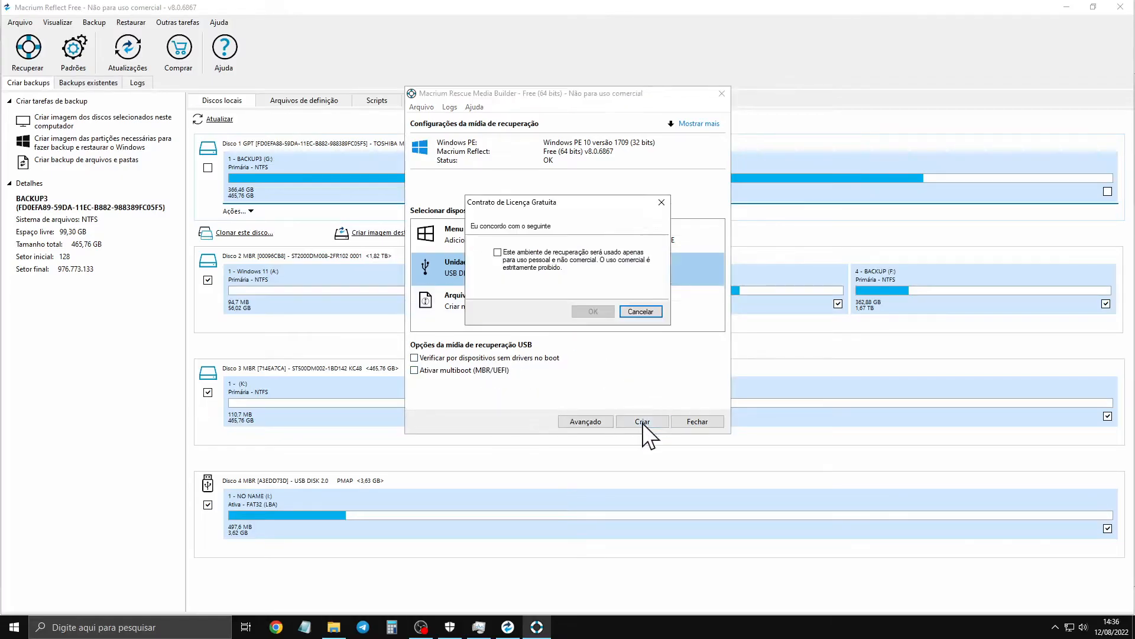
left_click(553, 262)
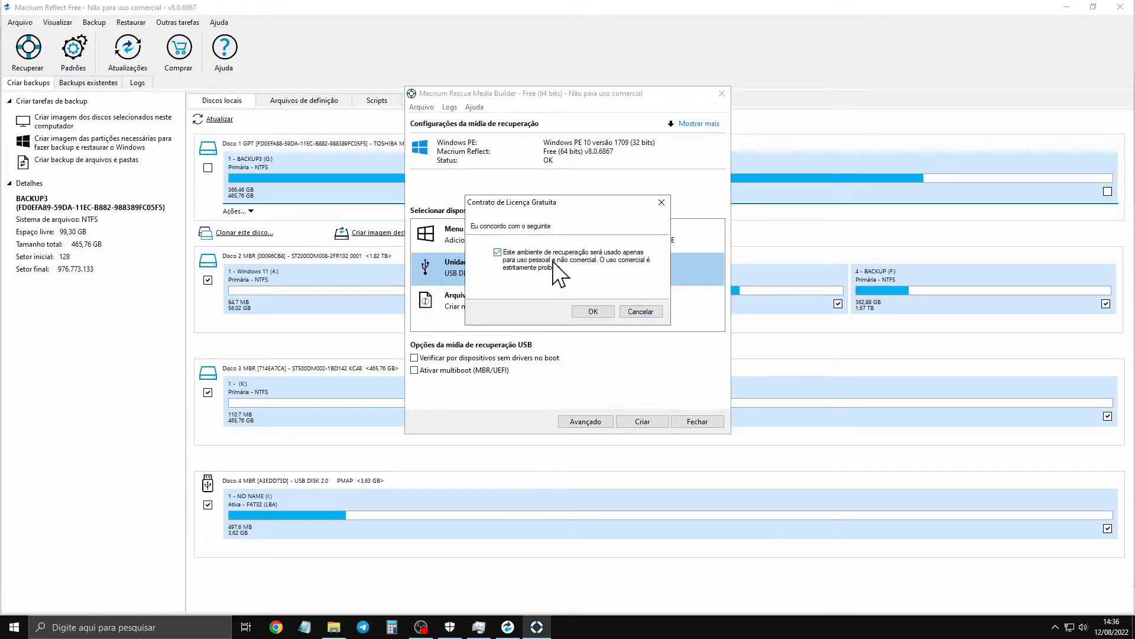
left_click(600, 313)
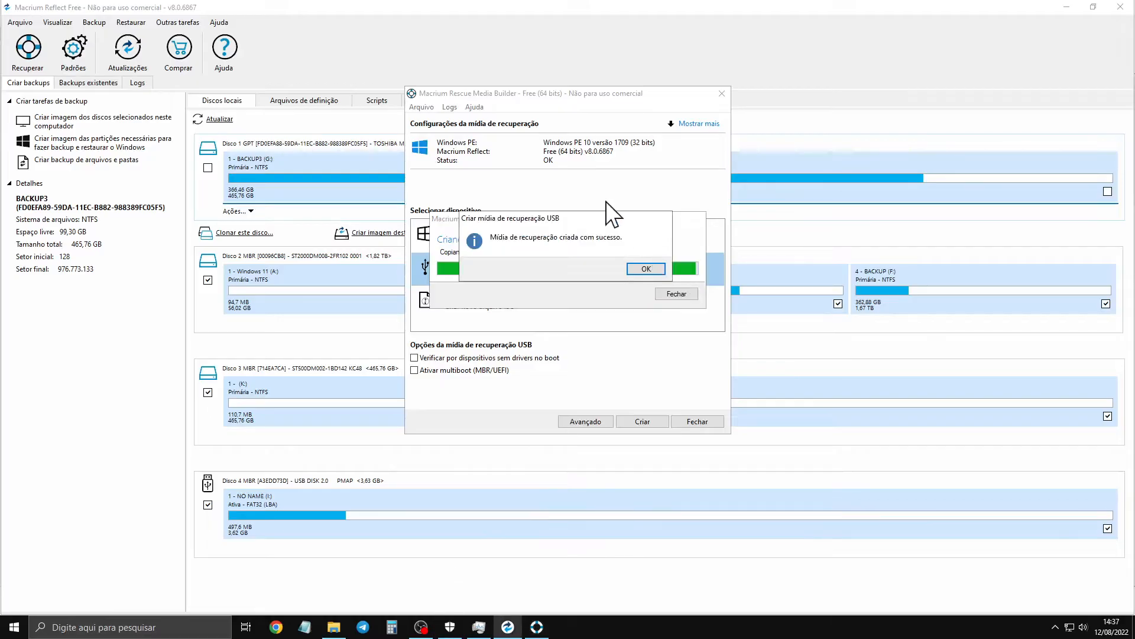
- Open USB drive I: from This PC and examine the rescue files and their modification dates
left_click(334, 627)
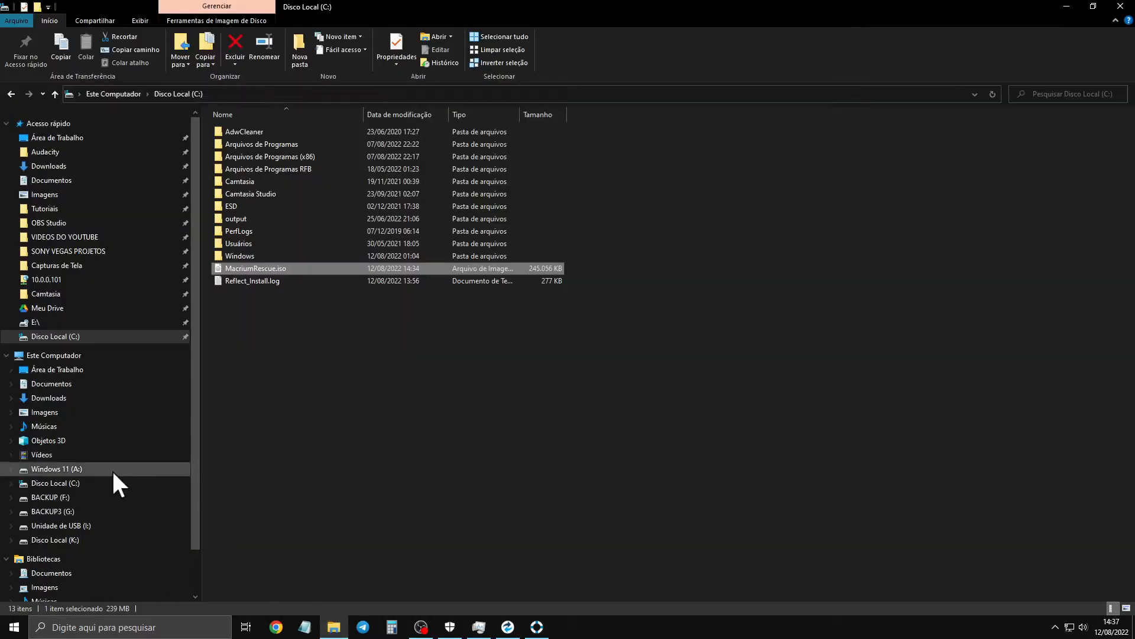
left_click(103, 355)
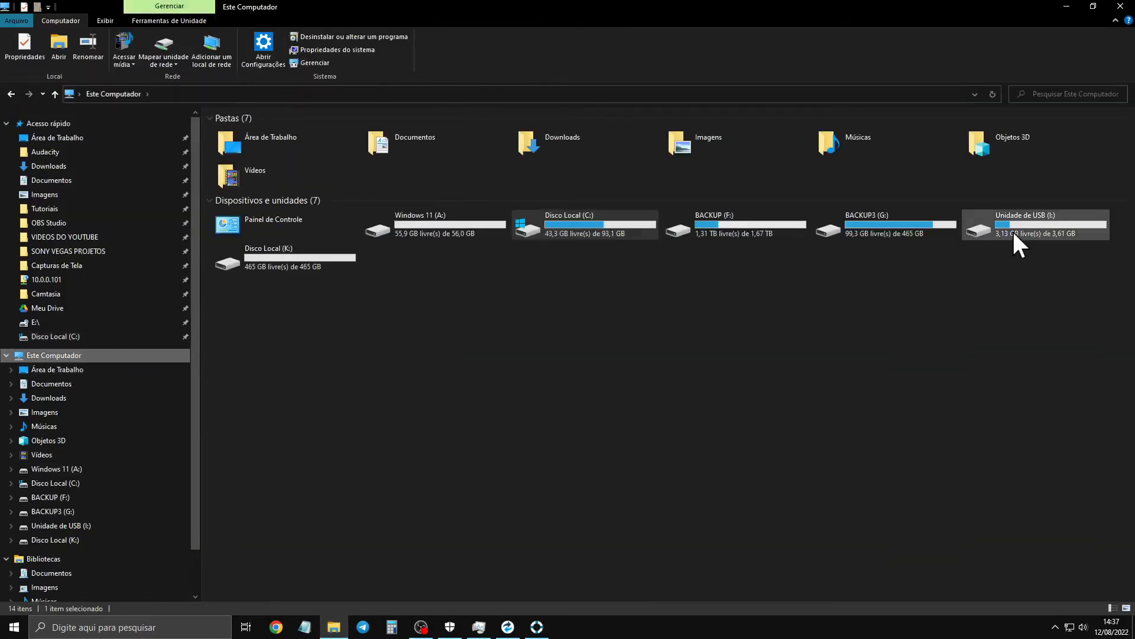
double_click(1027, 228)
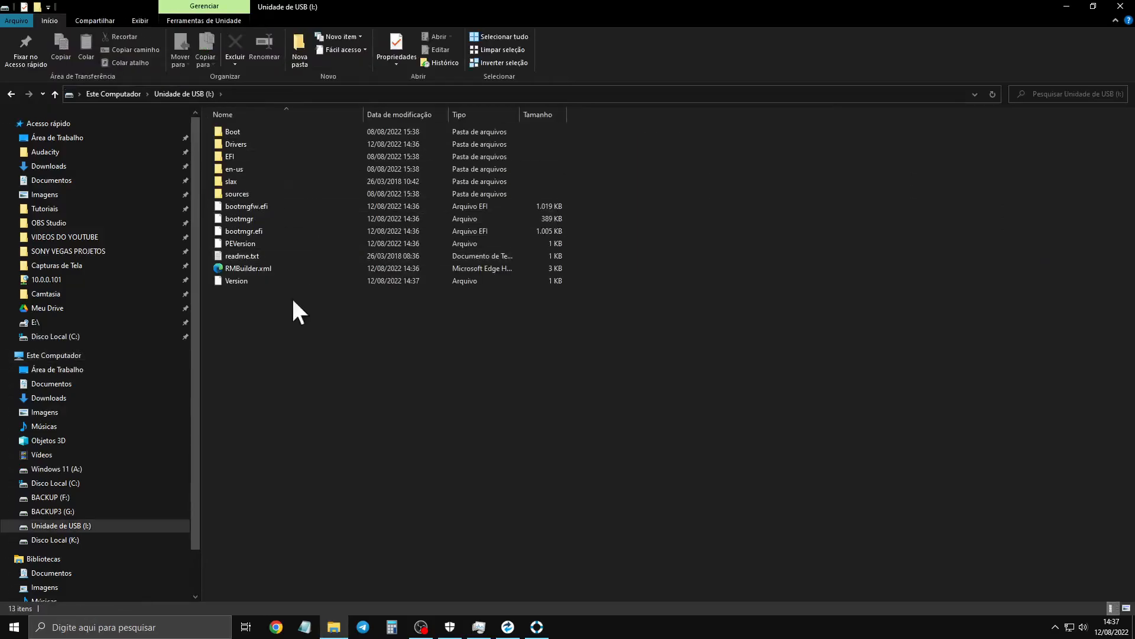
left_click(288, 131)
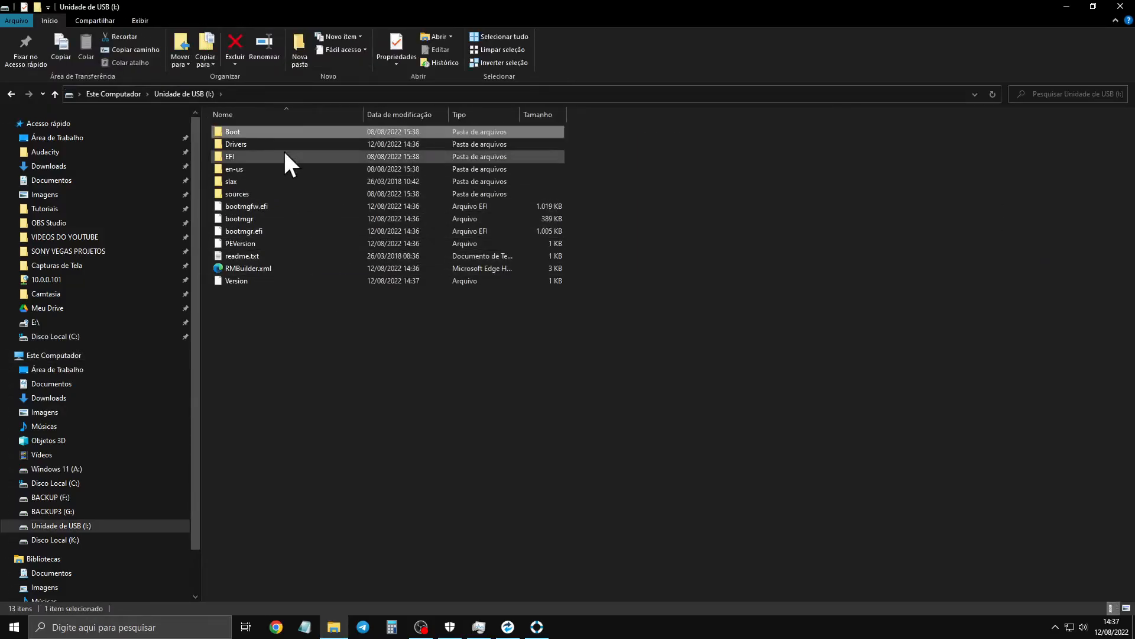
left_click(268, 181)
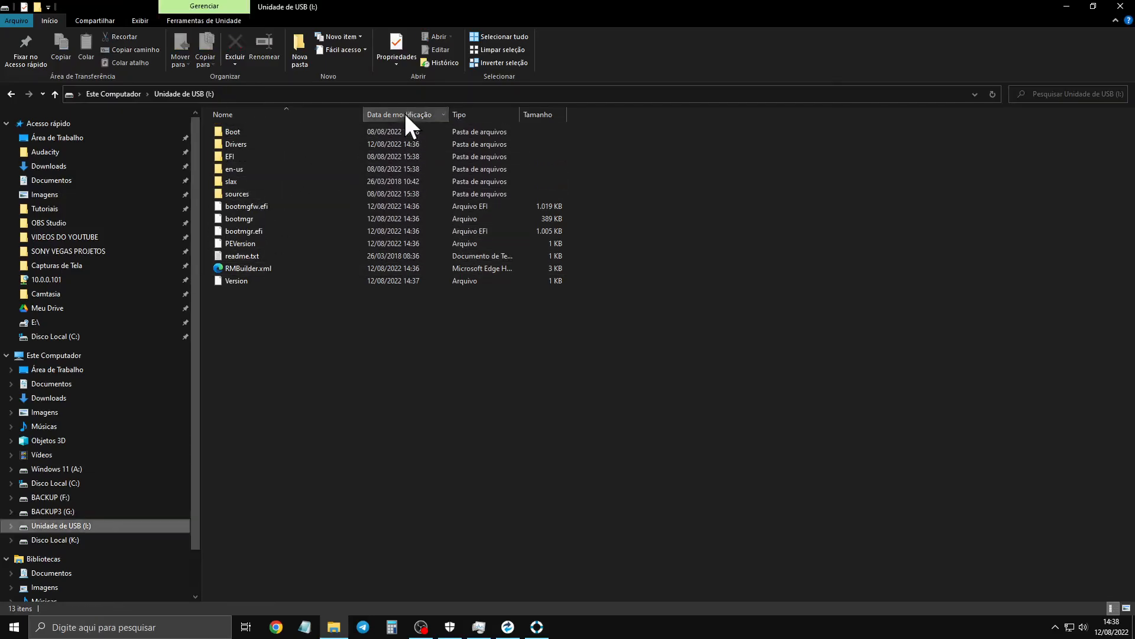
left_click(403, 114)
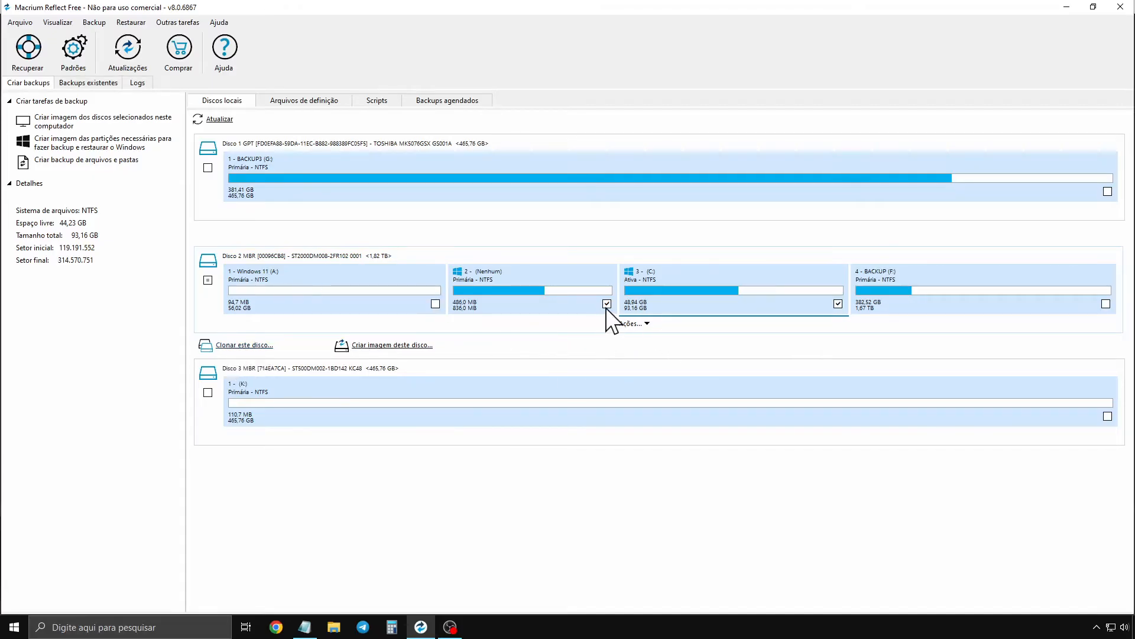
- Select only partition 2 and the Windows partition C: on Disk 2 for cloning in Macrium Reflect
left_click(838, 304)
left_click(530, 307)
left_click(247, 347)
key("Escape")
left_click(208, 281)
left_click(1106, 304)
left_click(436, 304)
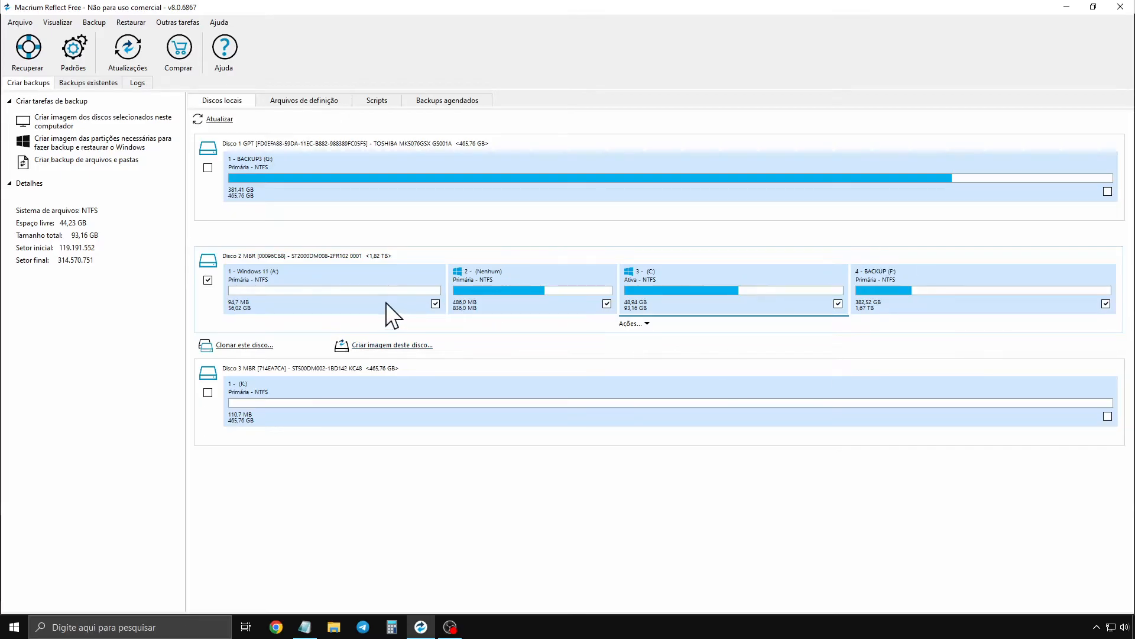
- Start cloning Disk 2 and choose Disk 3, the ST500DM002 with volume K:, as the destination
left_click(240, 345)
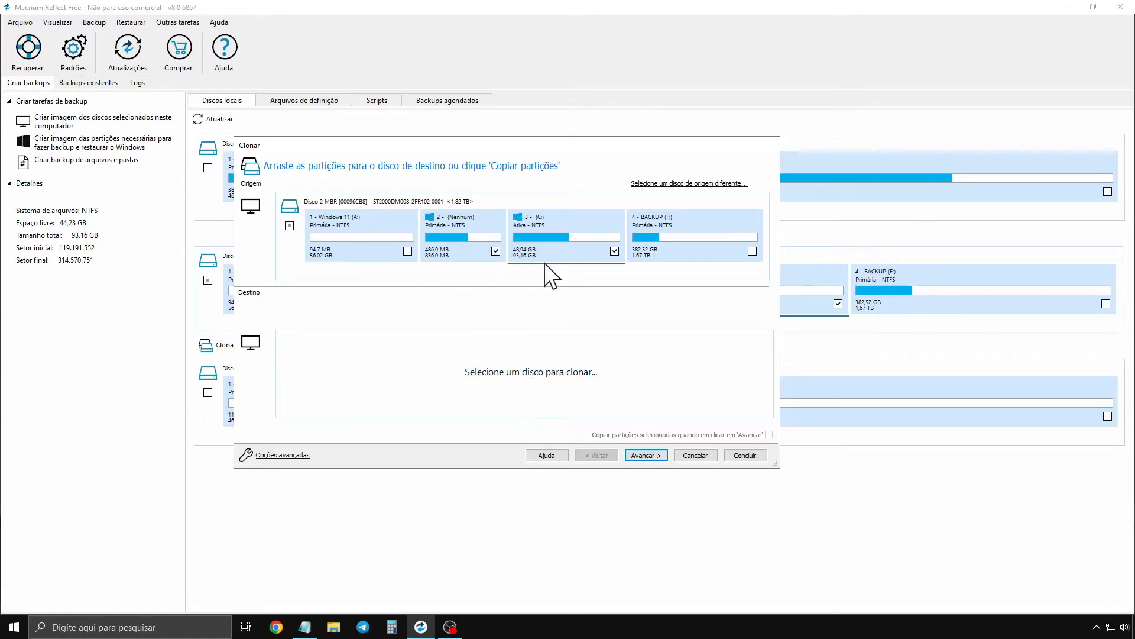
left_click(549, 372)
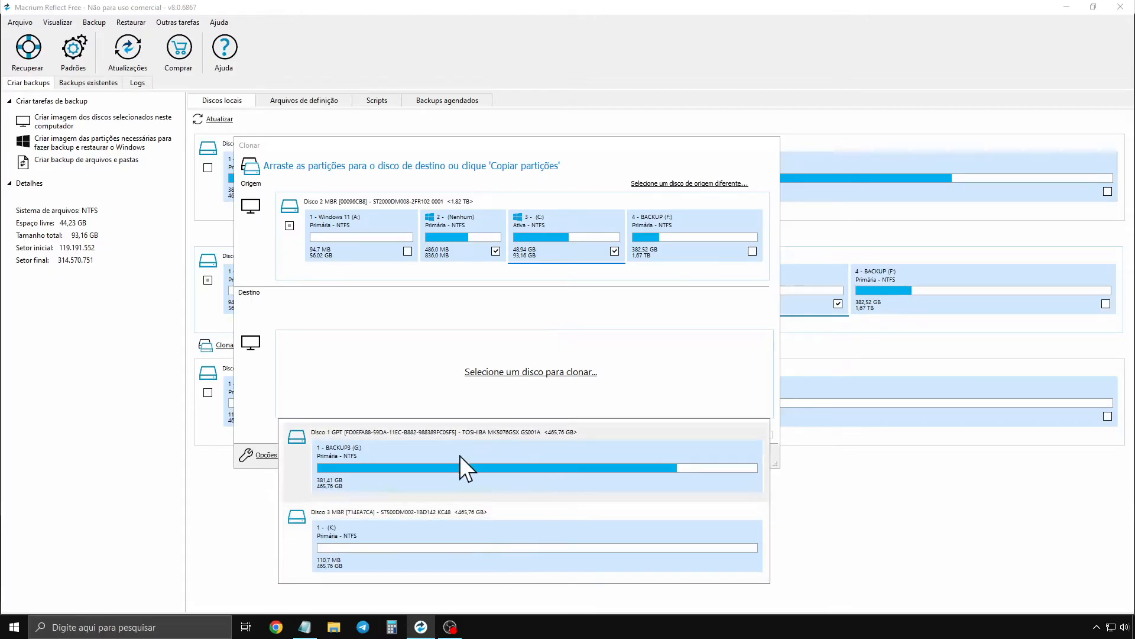
left_click(425, 536)
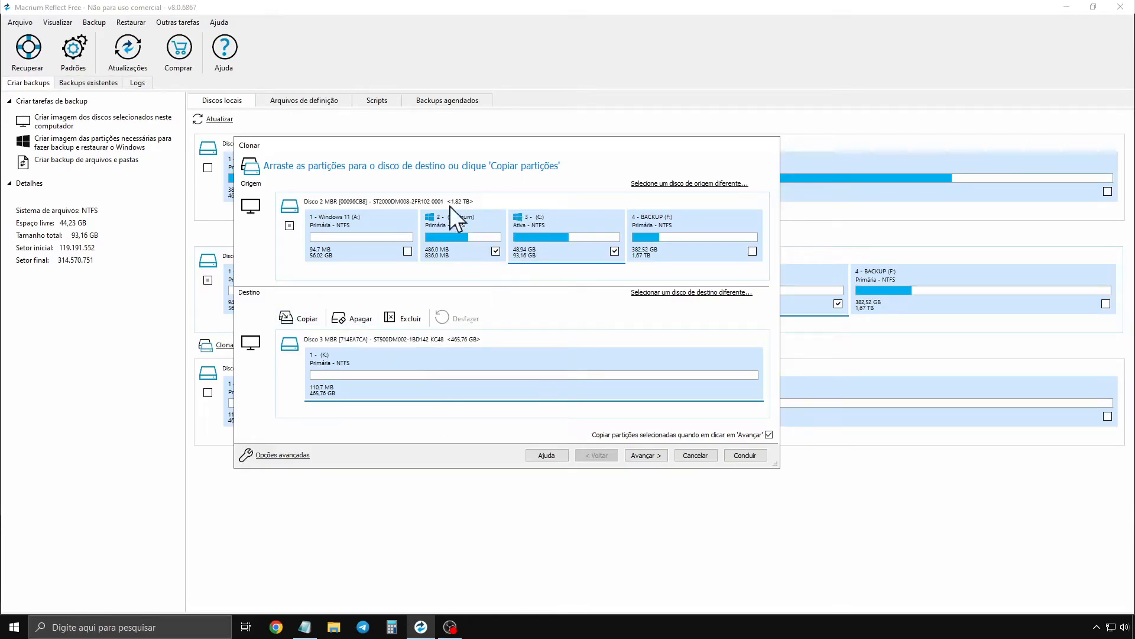
- Try copying the selected partitions to Disk 3 with shrinking or extending to fill the destination, and undo the copy
left_click(299, 318)
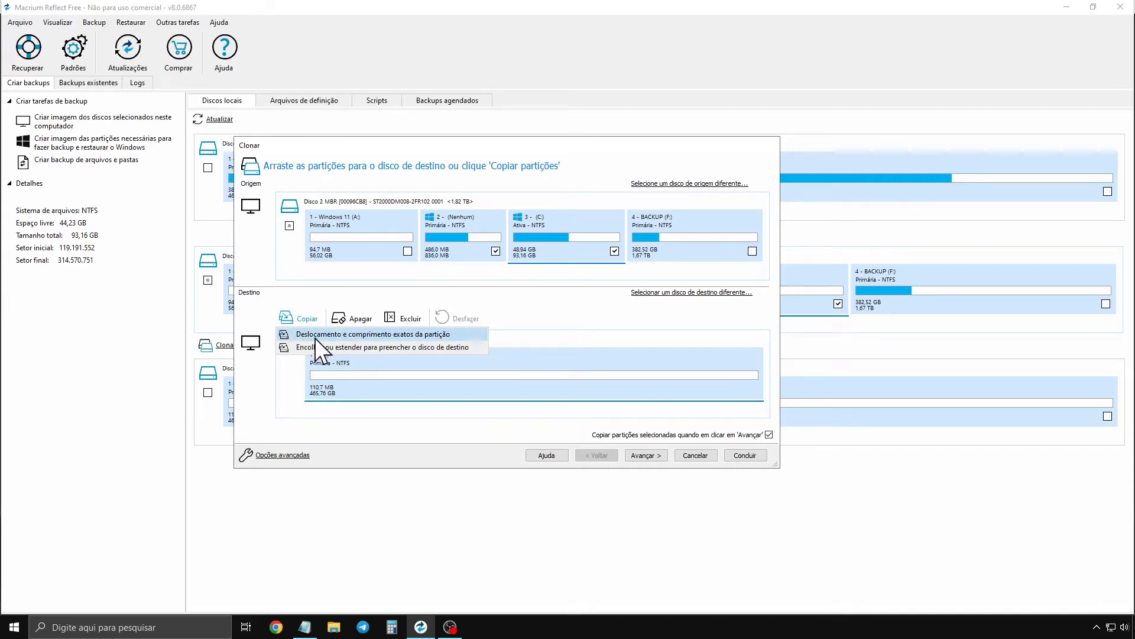
left_click(443, 336)
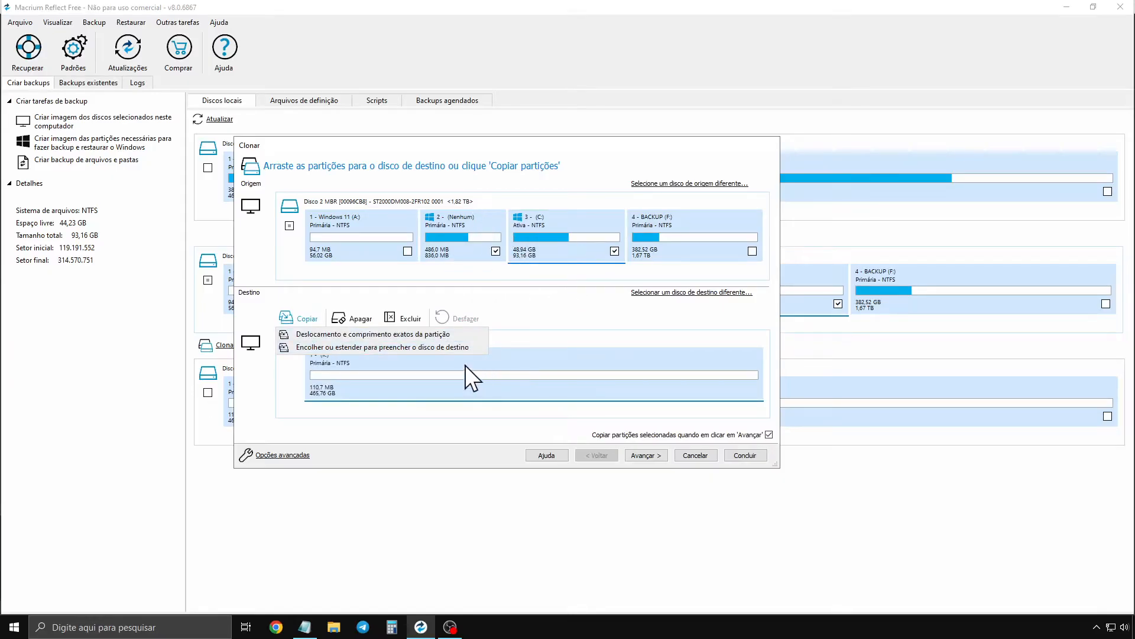
left_click(364, 349)
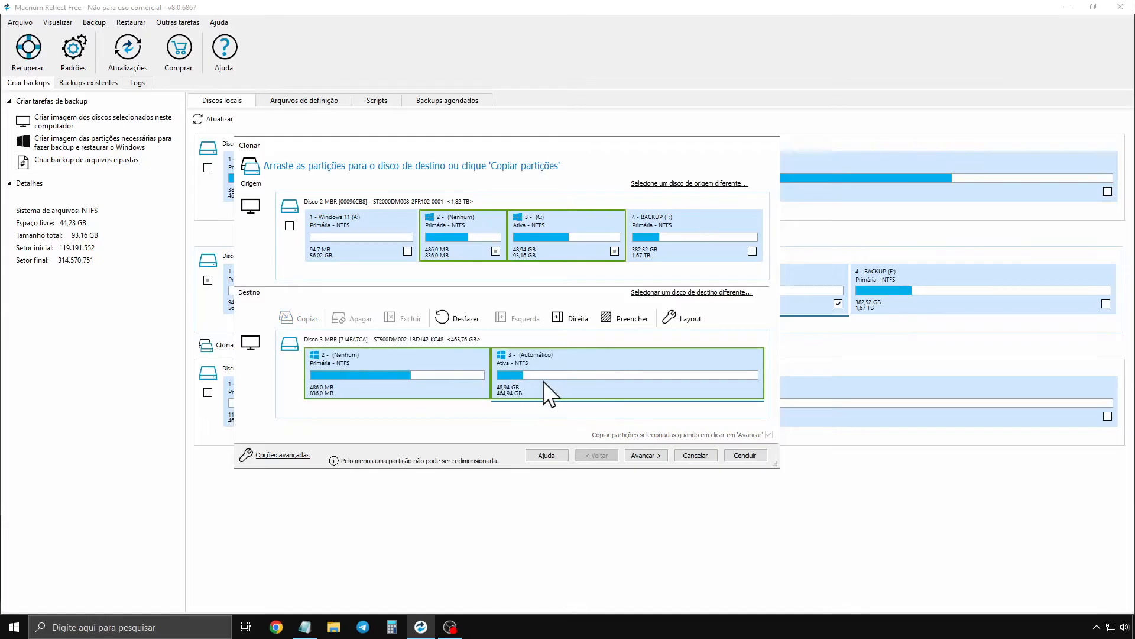
left_click(458, 319)
- Copy Windows partition C: and then partition 2 to Disk 3, and try resizing the copied C: to about 67 GB with about 15 GB before it
left_click_drag(572, 237, 365, 370)
left_click_drag(452, 233, 560, 358)
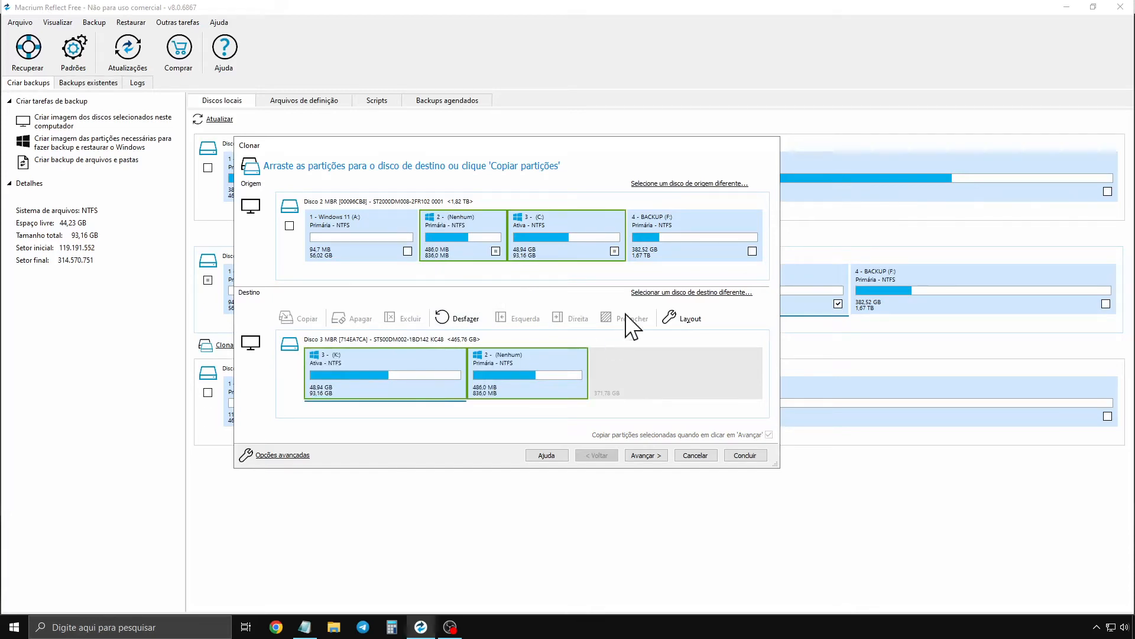
left_click(697, 314)
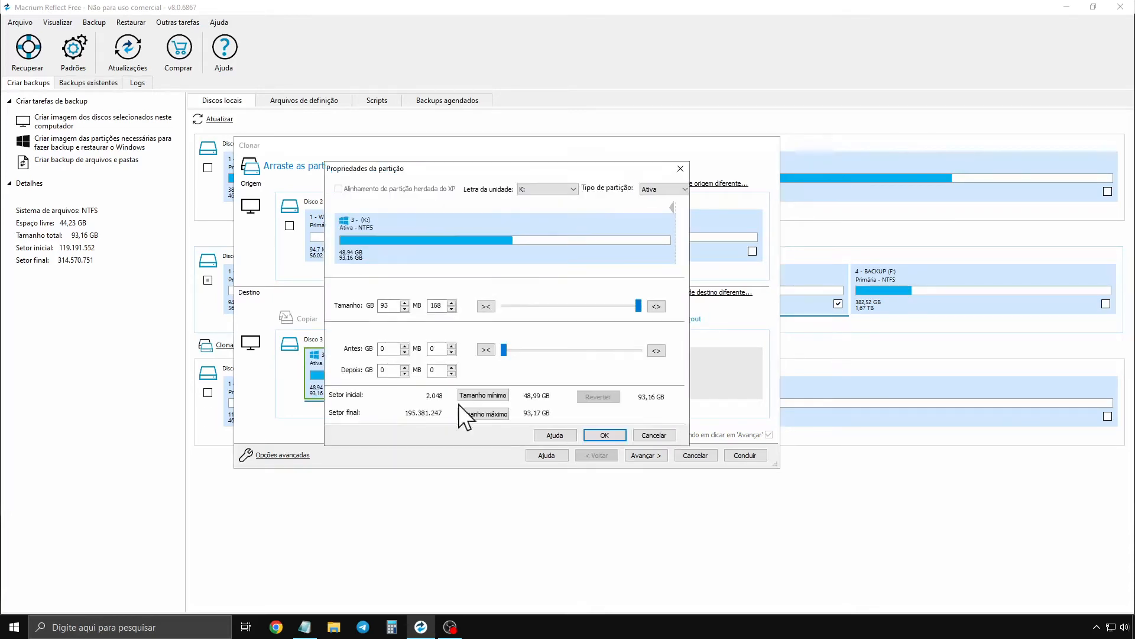
mouse_move(641, 311)
left_mouse_down()
mouse_move(503, 317)
mouse_move(642, 306)
left_mouse_up()
left_click_drag(573, 306, 559, 306)
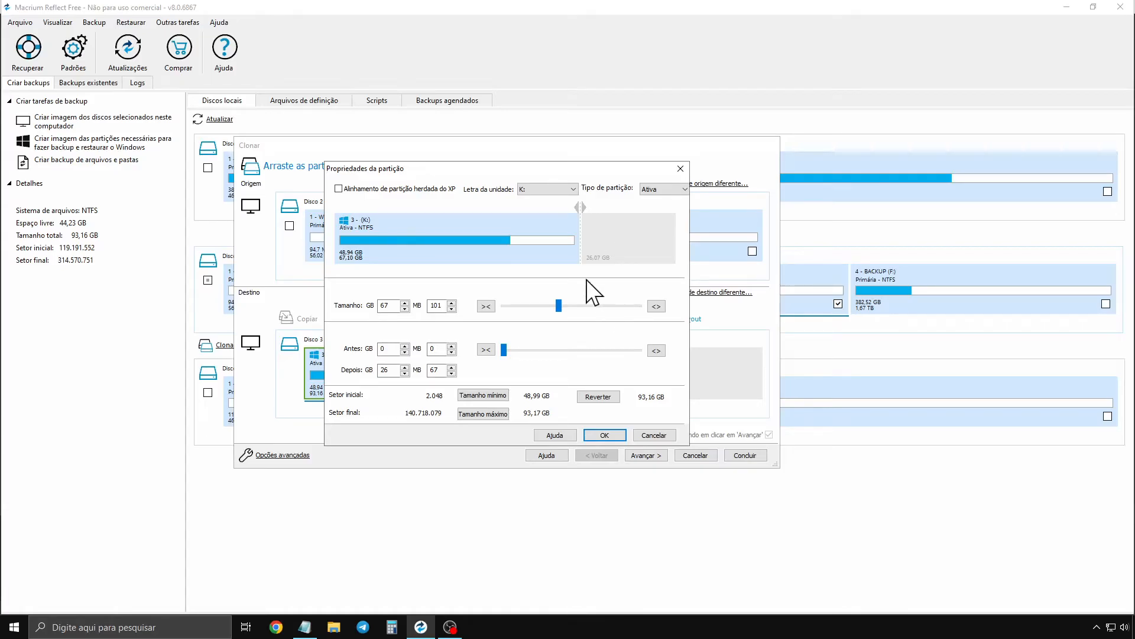
left_click_drag(505, 354, 581, 350)
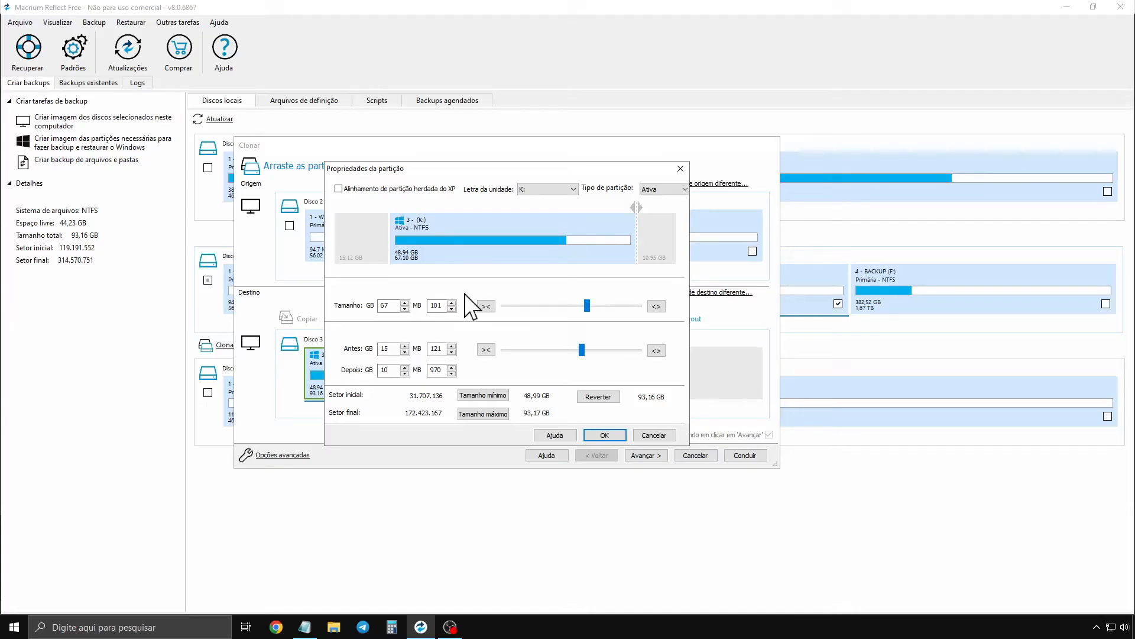
right_click(14, 627)
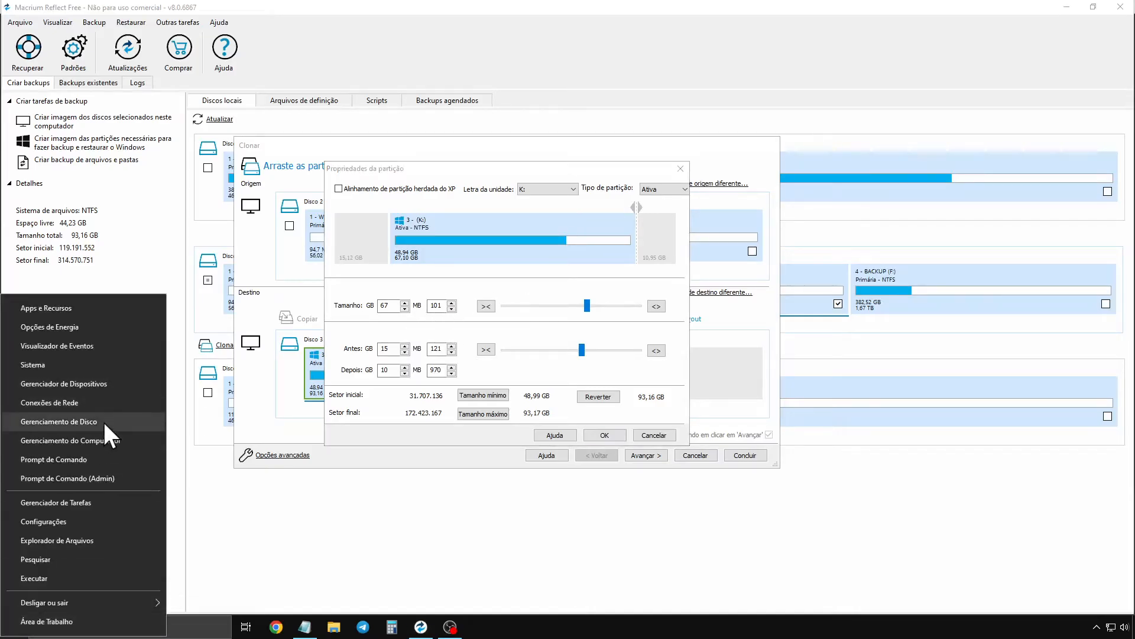
left_click(528, 229)
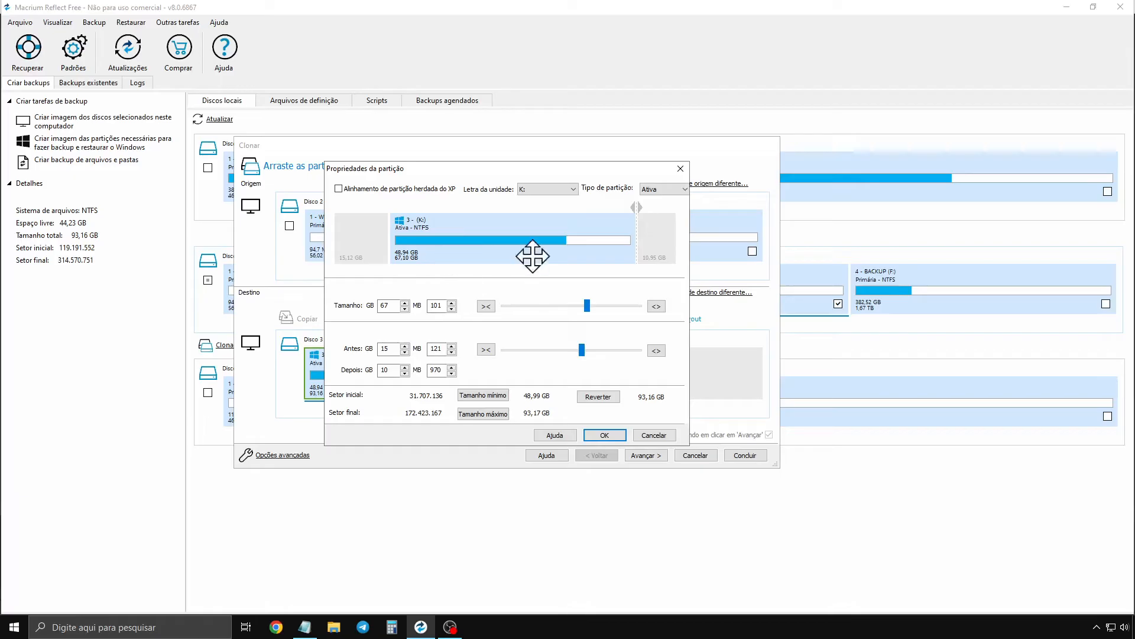
- Set the copied Windows partition's drive letter to Automático and its partition type to Primária
left_click(563, 189)
left_click(562, 189)
left_click(552, 190)
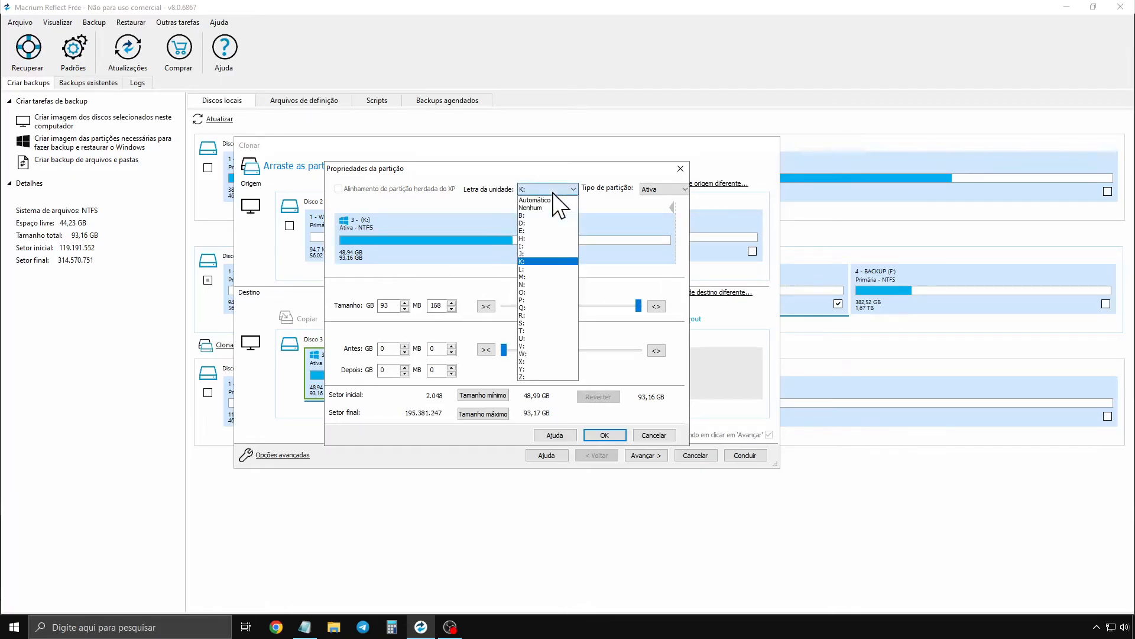
left_click(551, 200)
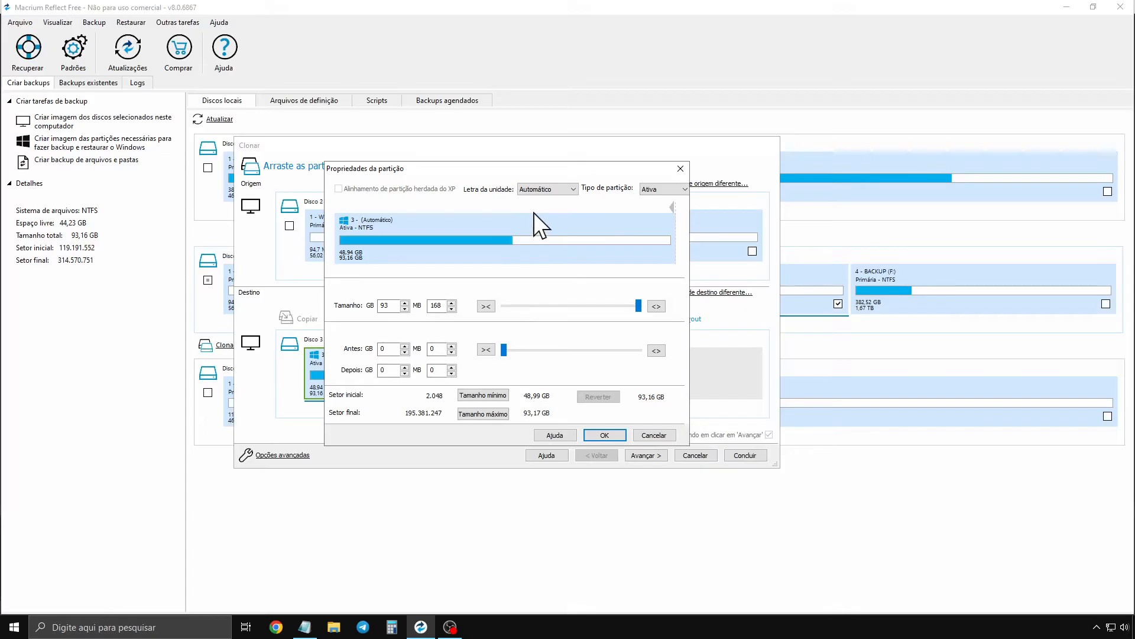
left_click(653, 189)
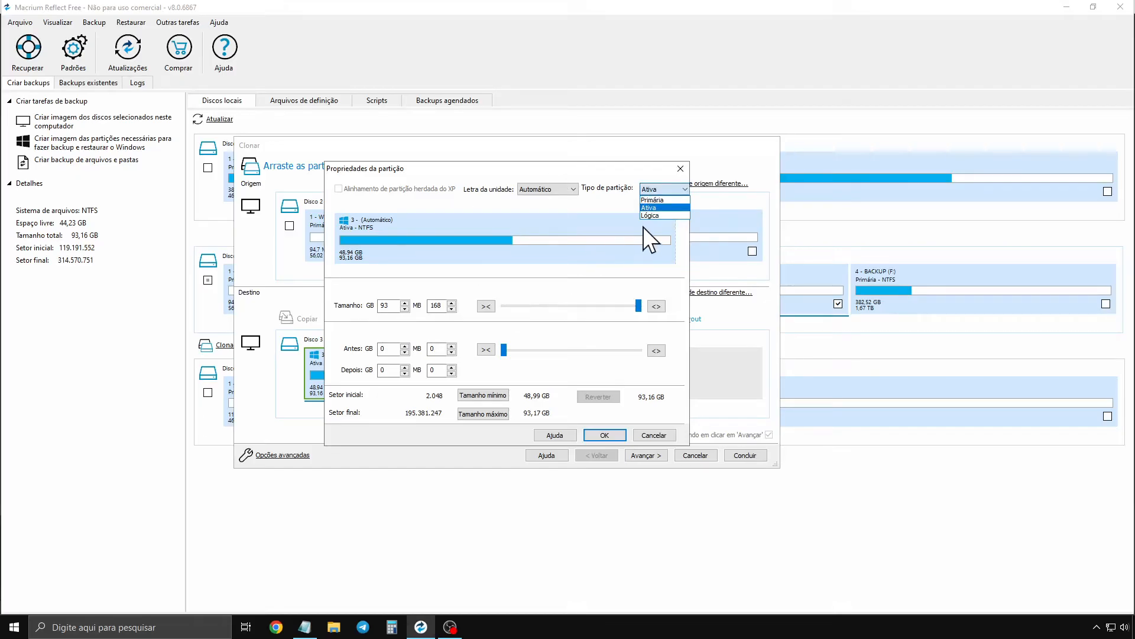
left_click(676, 191)
left_click(668, 188)
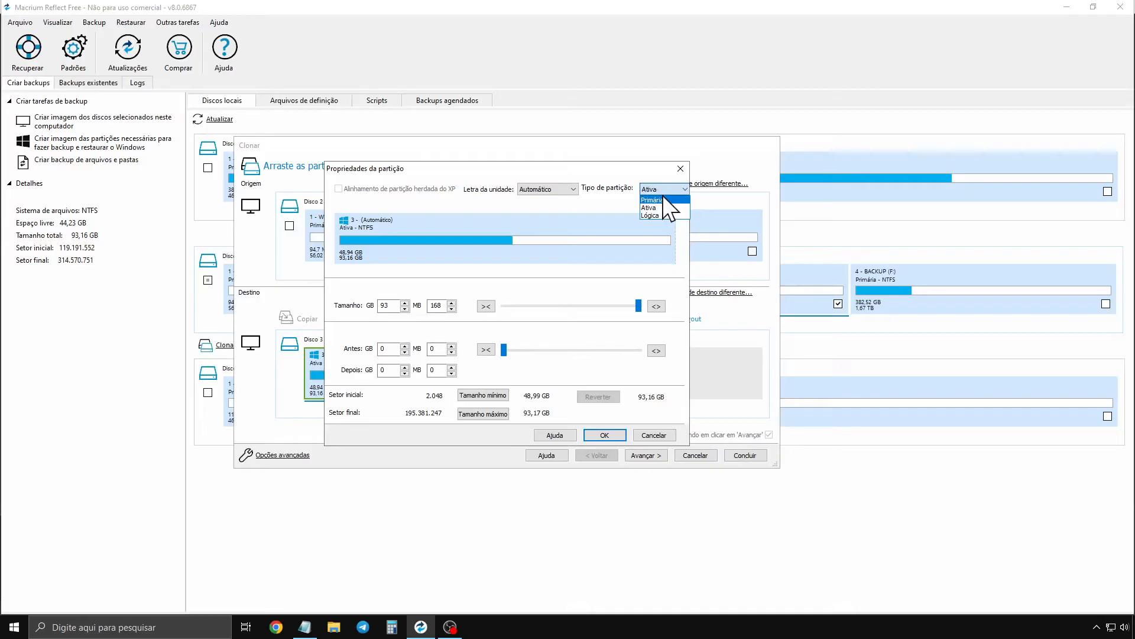
left_click(661, 201)
- Try smaller sizes and the minimum size for the copied Windows partition, set it to the maximum size, and confirm the partition properties
left_click(635, 306)
left_click_drag(611, 305, 544, 306)
left_click(661, 307)
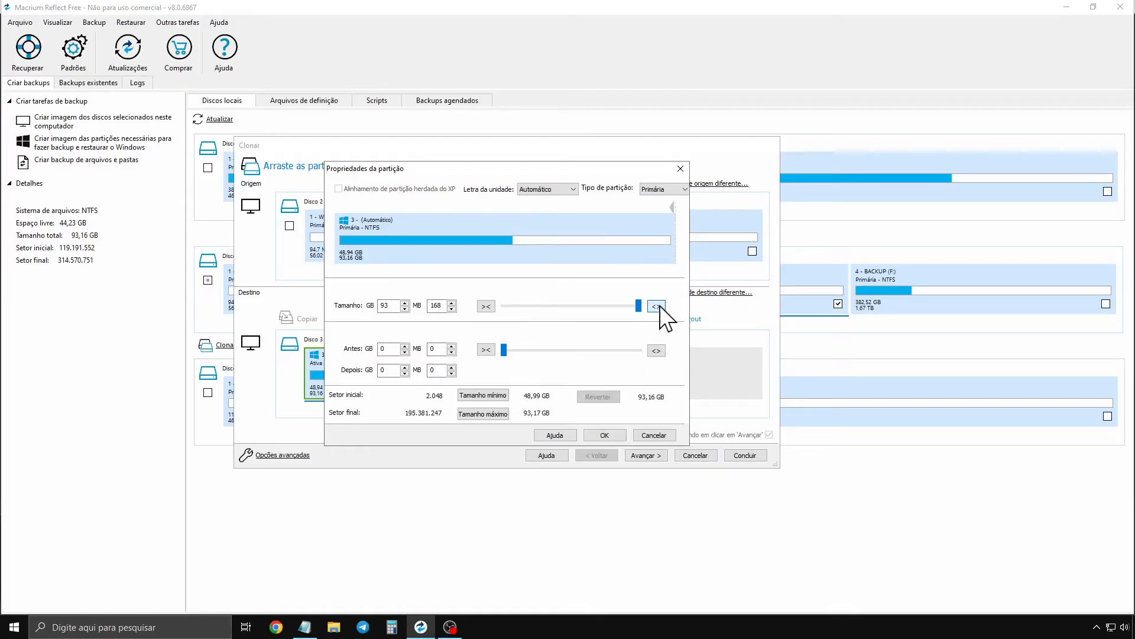
left_click_drag(640, 304, 636, 308)
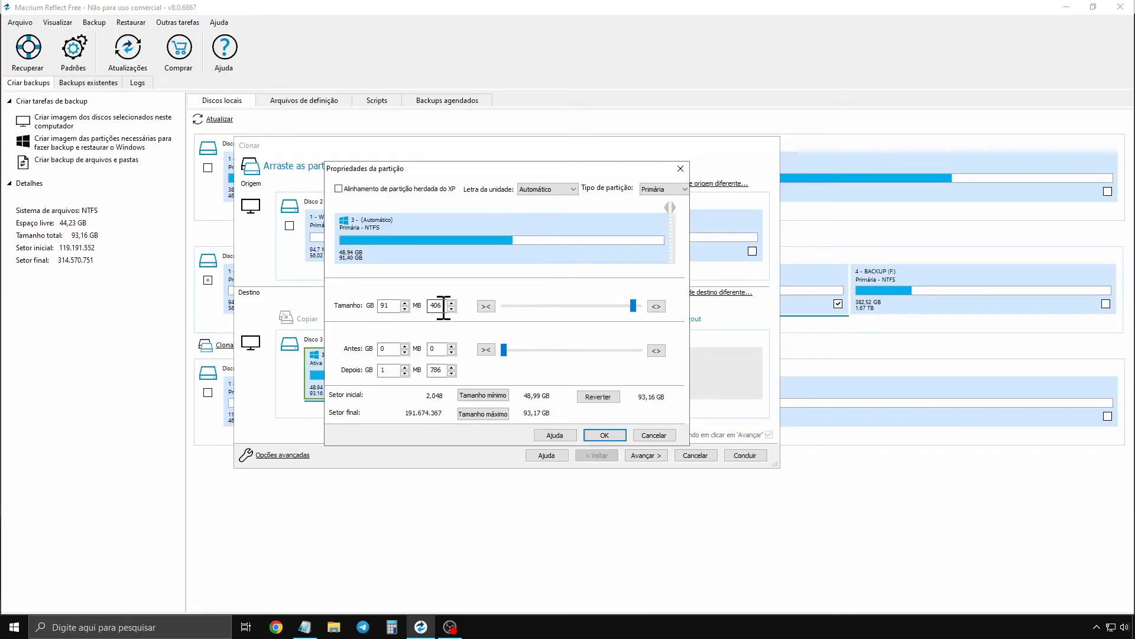
left_click(653, 307)
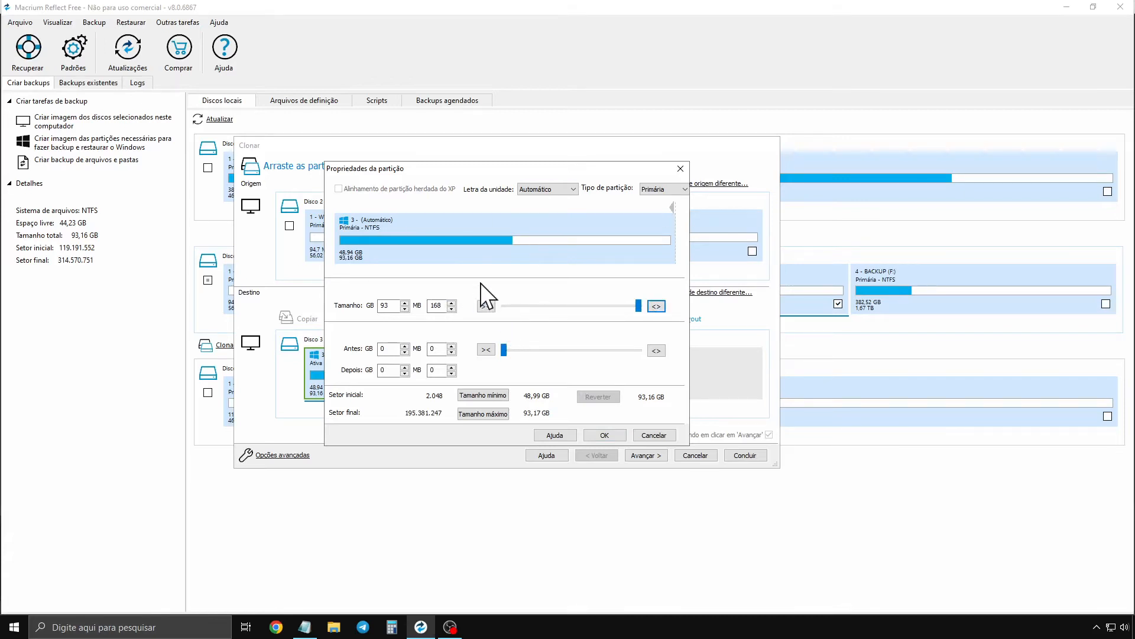
left_click(495, 396)
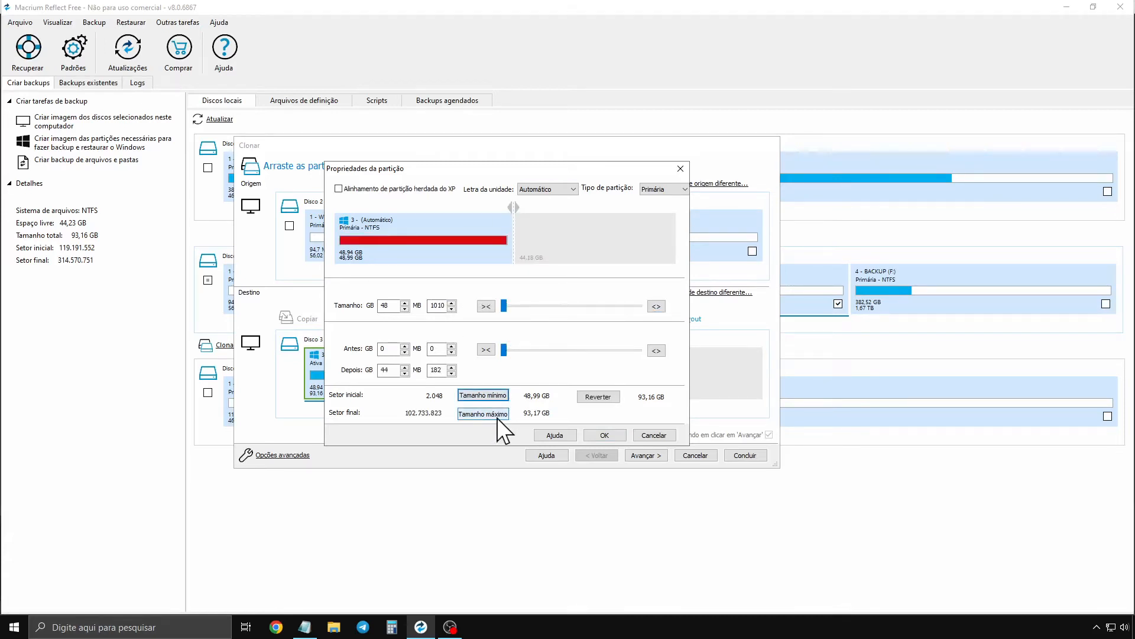
left_click(486, 412)
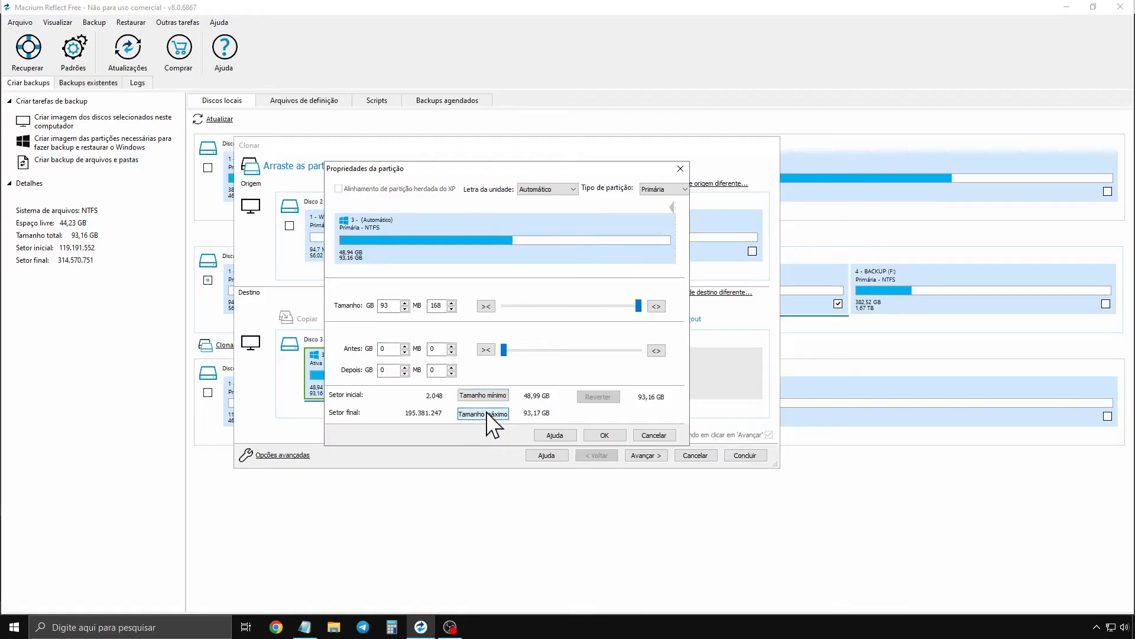
left_click(605, 435)
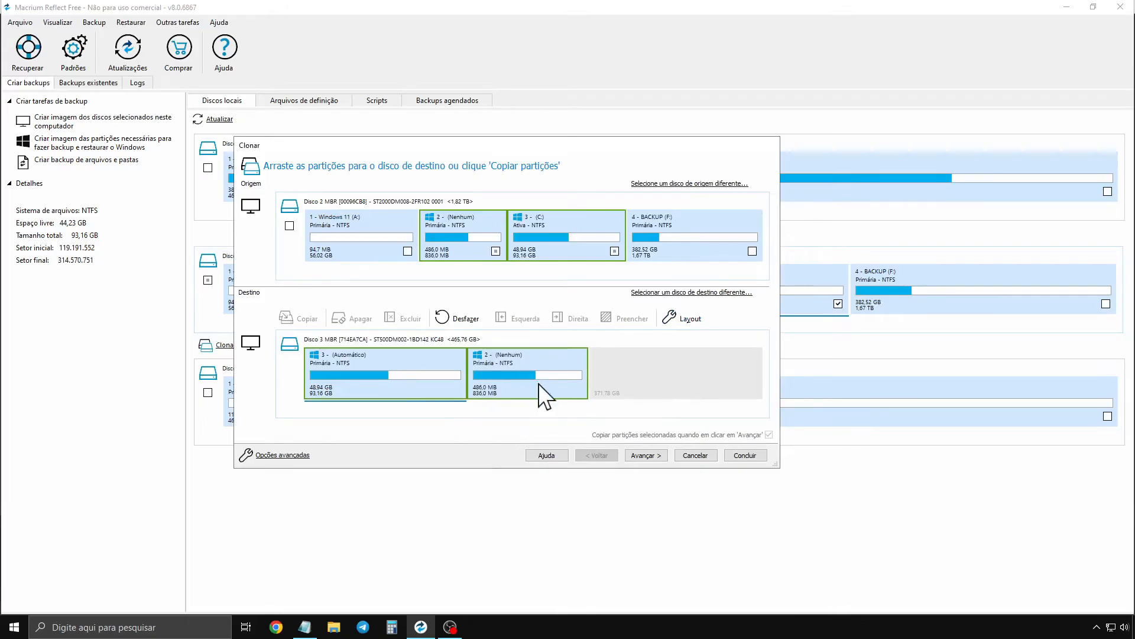
- Undo the partition property changes and both partition copies on Disk 3
left_click(456, 317)
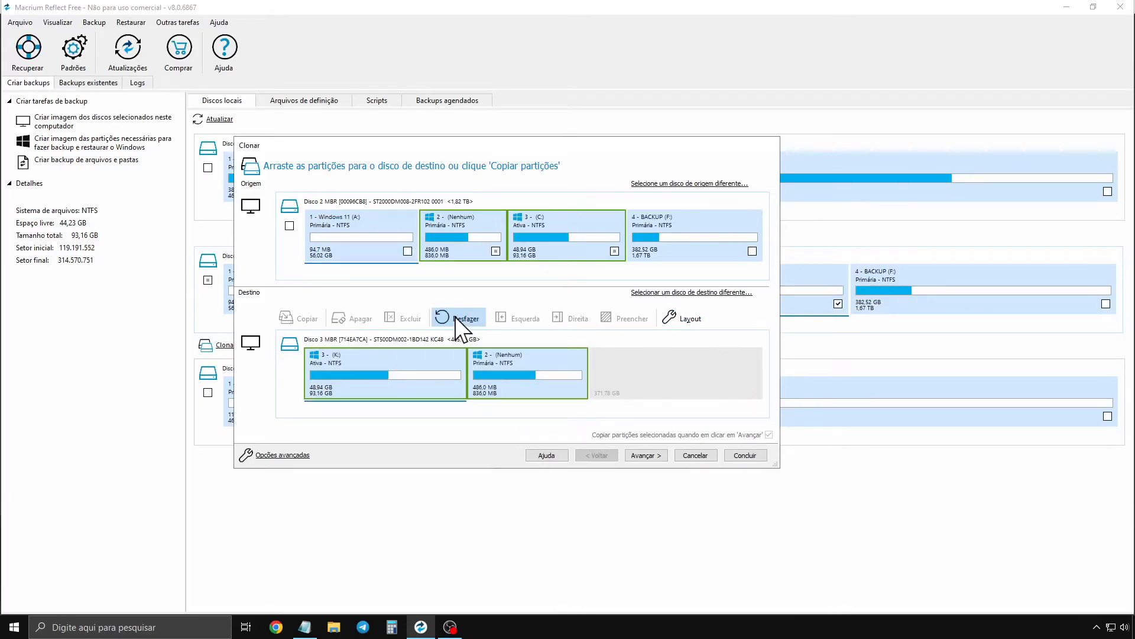
left_click(446, 320)
left_click(446, 321)
- Copy partition 2 from Disk 2 to the start of Disk 3, followed by the Windows partition C:
left_click(467, 231)
left_click_drag(466, 231, 468, 232)
left_click_drag(471, 236, 353, 368)
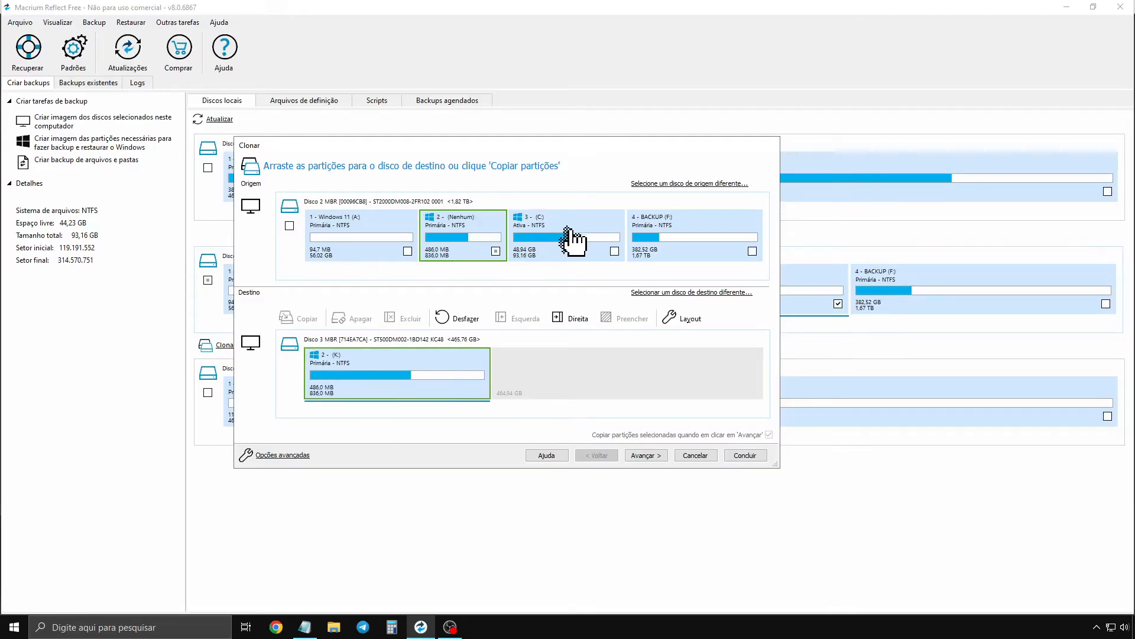
left_click_drag(570, 236, 520, 373)
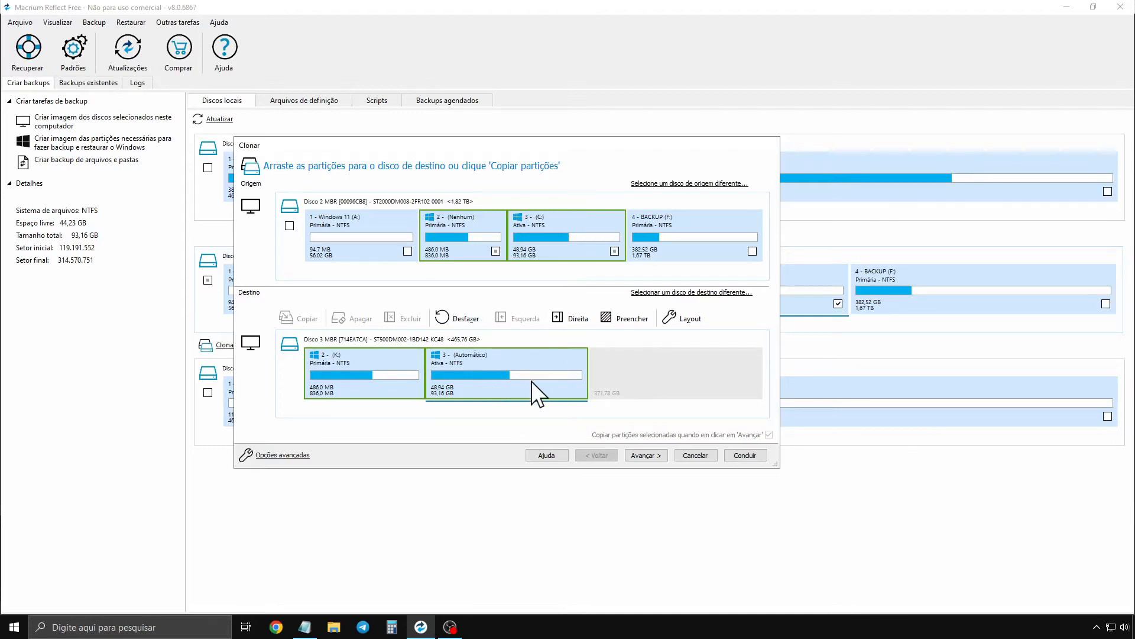
- Try extending the copied Windows partition to fill the free space on Disk 3, and undo the extension
left_click(615, 318)
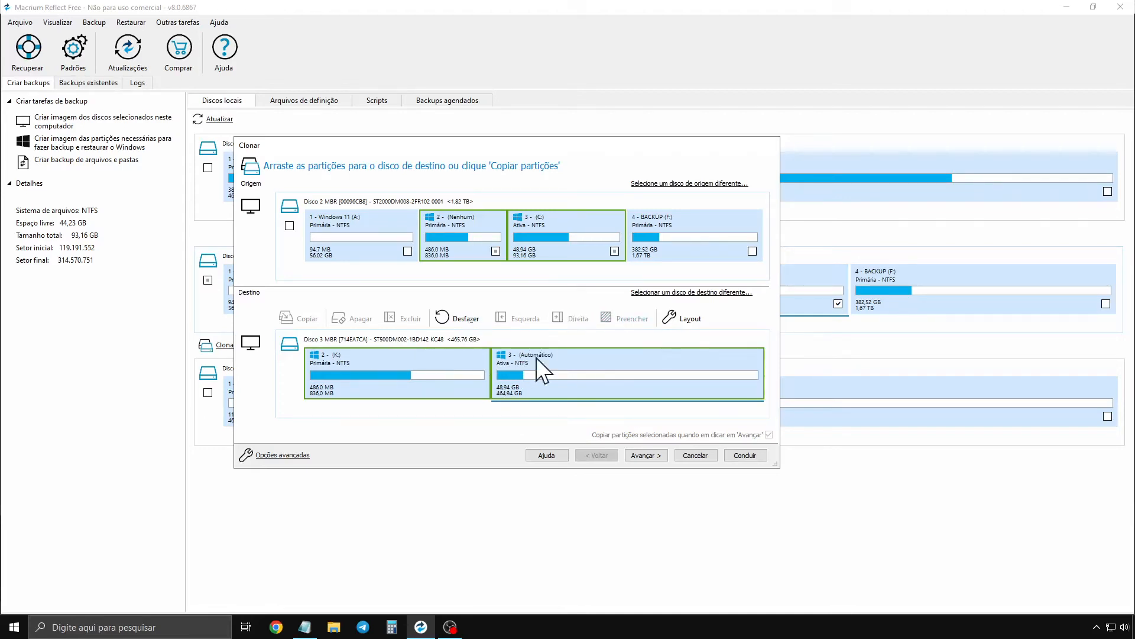
left_click(465, 325)
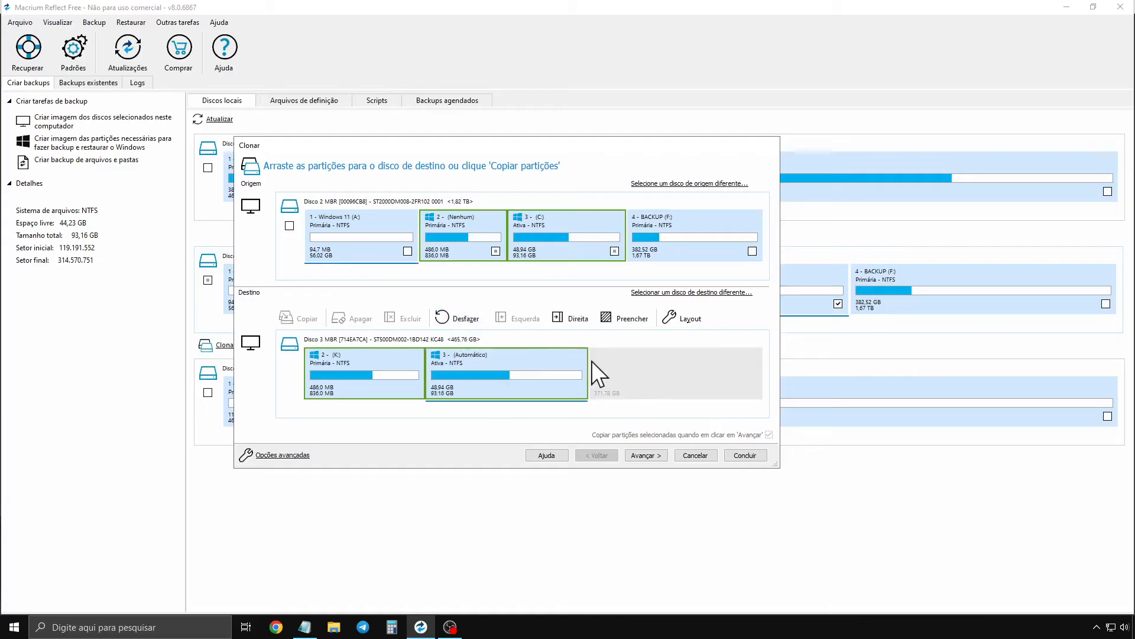
- Resize the copied Windows partition to about 240 GB, leaving about 103 GB free before it and 121 GB after it
left_click(683, 321)
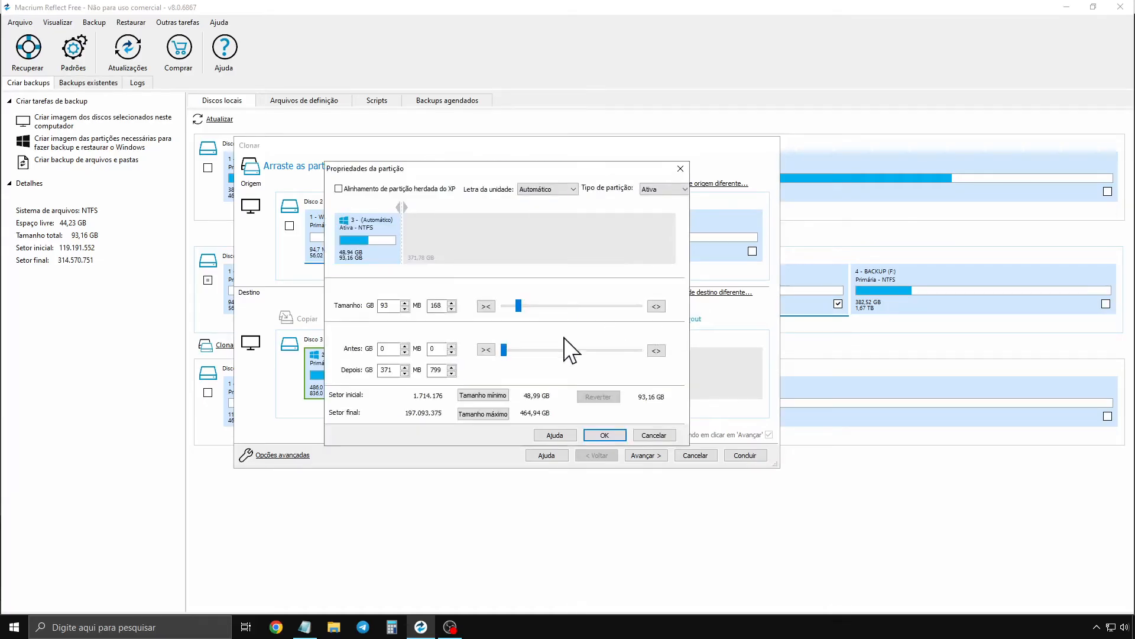
left_click_drag(521, 306, 576, 304)
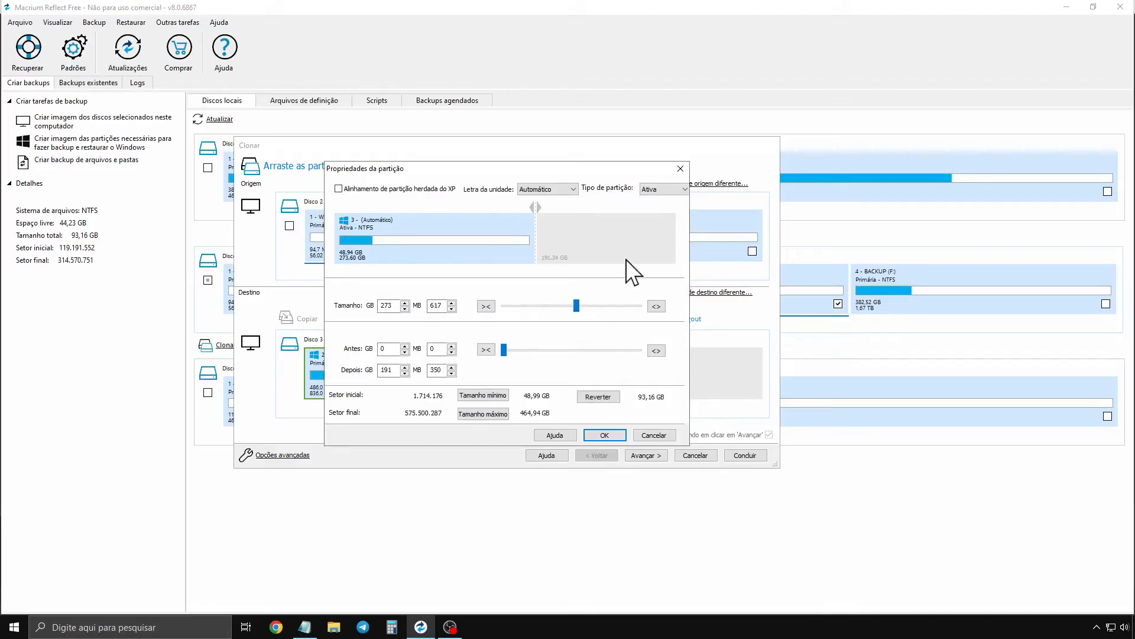
left_click_drag(576, 305, 572, 307)
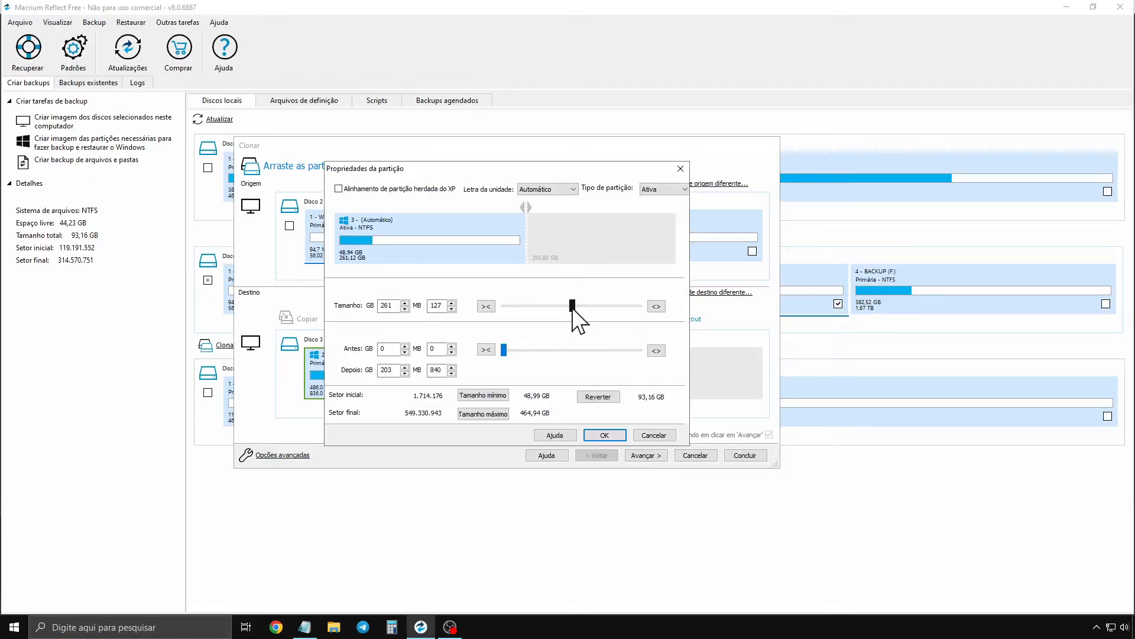
left_click_drag(572, 306, 577, 306)
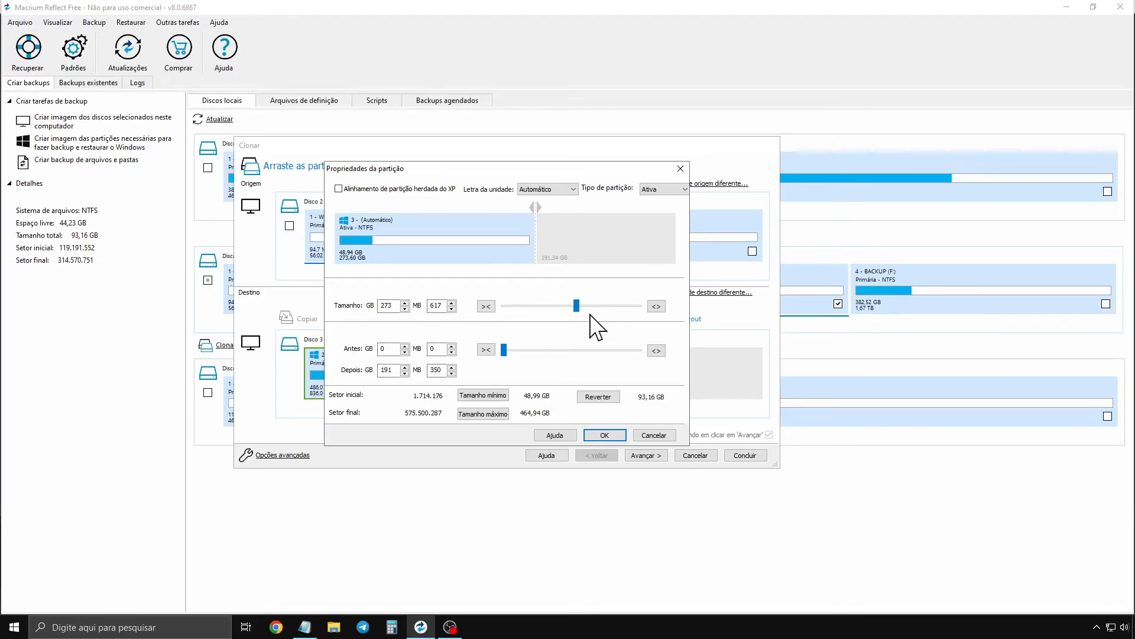
left_click(580, 349)
mouse_move(581, 347)
left_mouse_down()
mouse_move(501, 347)
mouse_move(567, 353)
left_mouse_up()
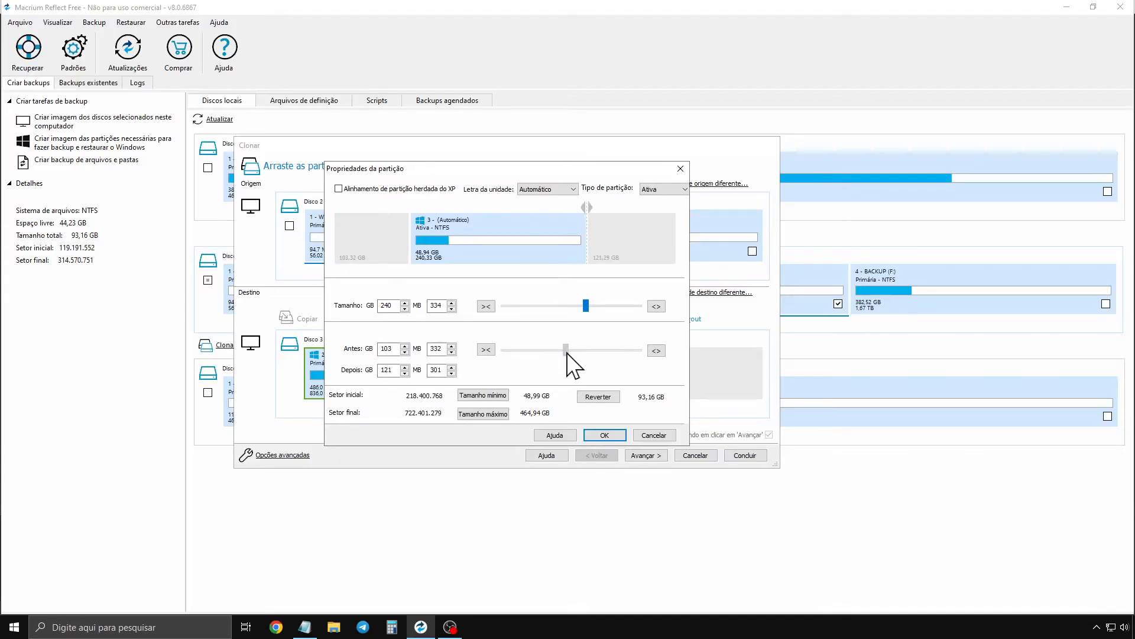
left_click(603, 436)
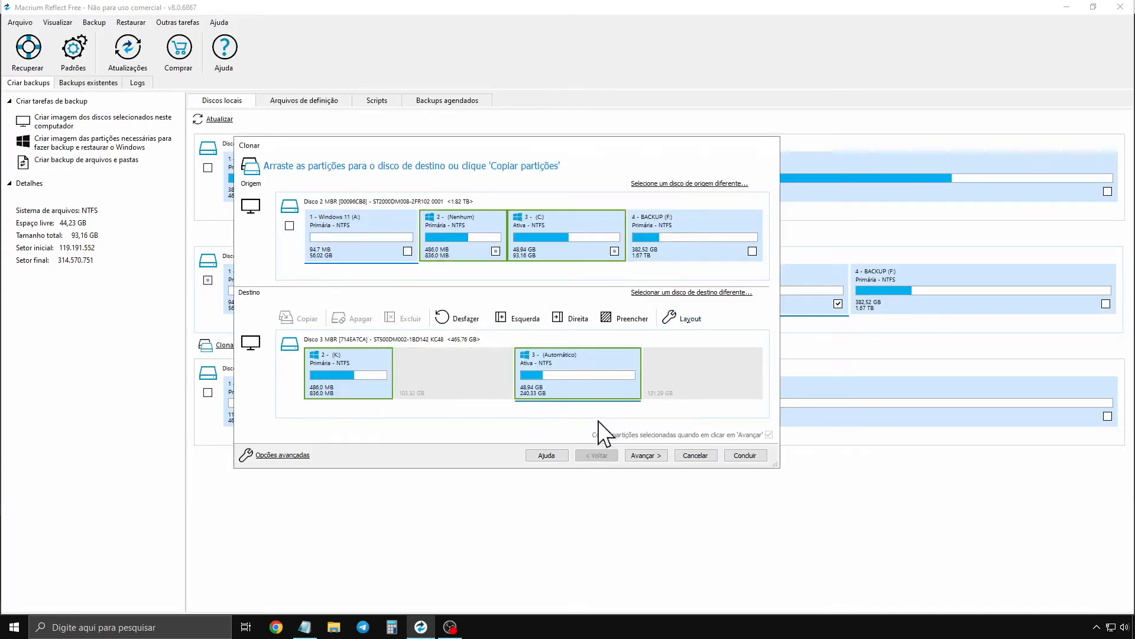
- Try increasing the free space before the copied Windows partition to about 132 GB, and cancel the change
left_click(379, 384)
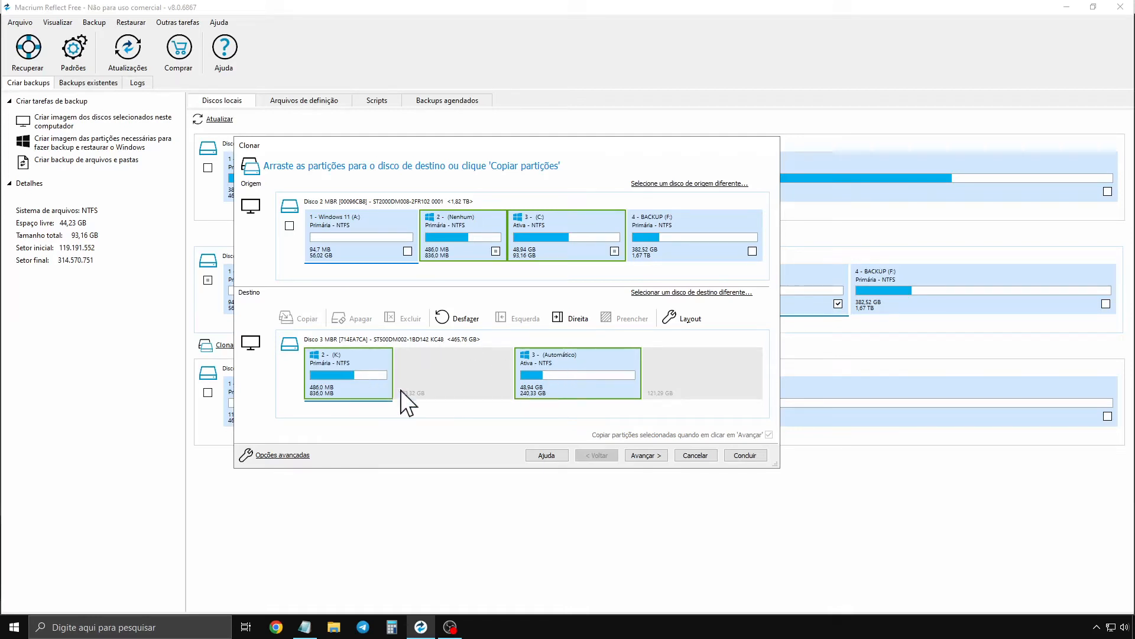
left_click(548, 379)
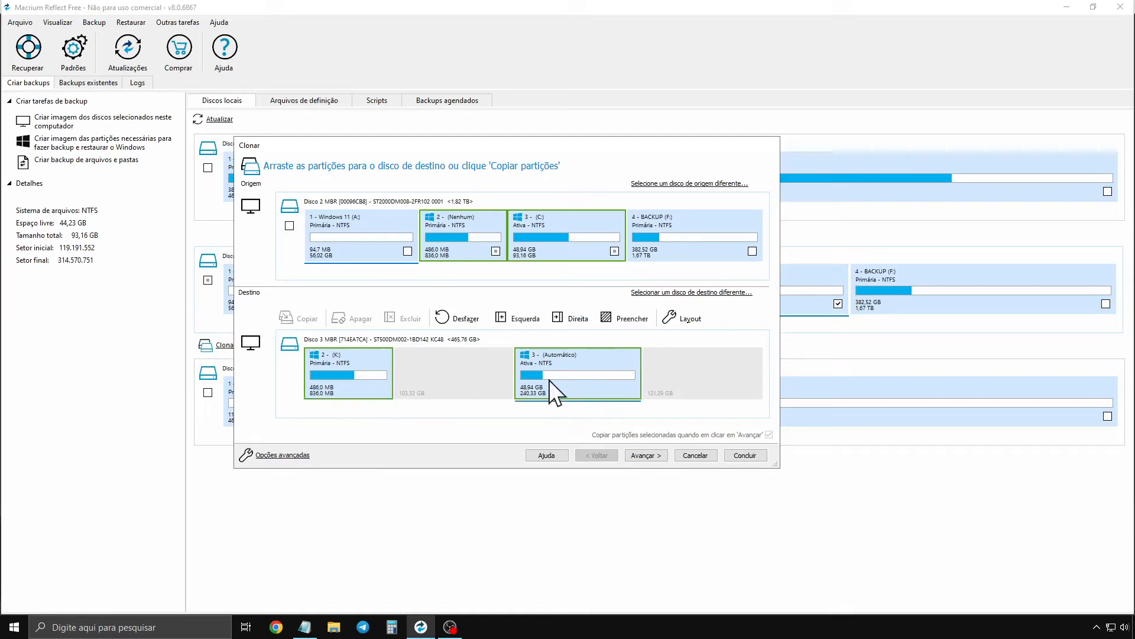
left_click(686, 319)
left_click_drag(563, 349, 584, 353)
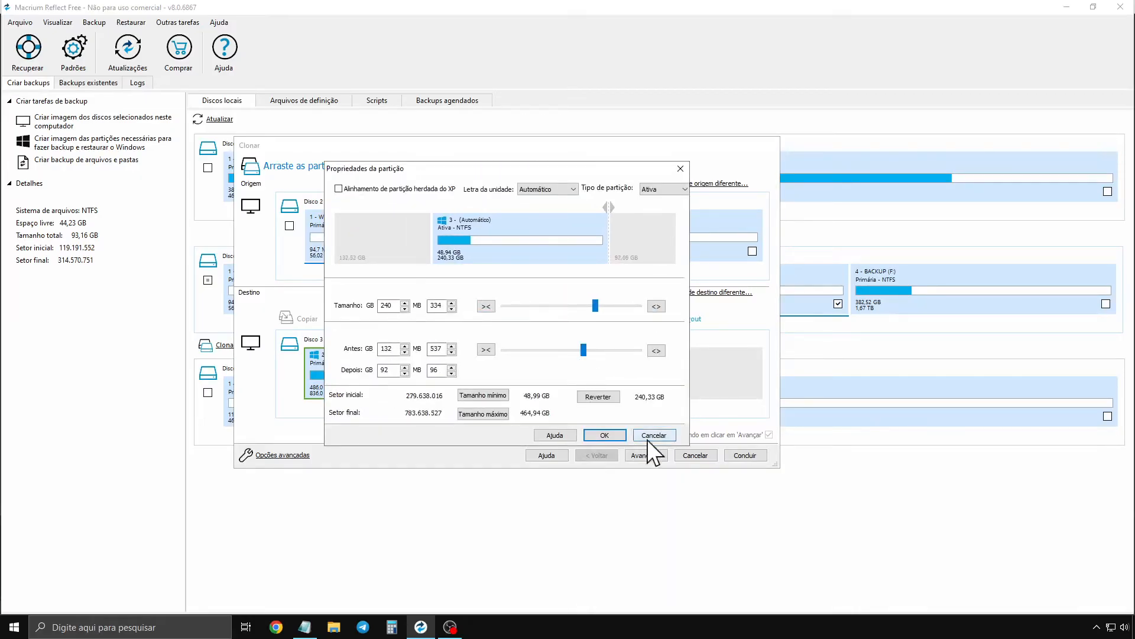
left_click(650, 437)
- Copy partition Windows 11 (A:) into the gap after partition 2 on Disk 3, try extending it to fill the gap, and undo the extension
left_click(360, 381)
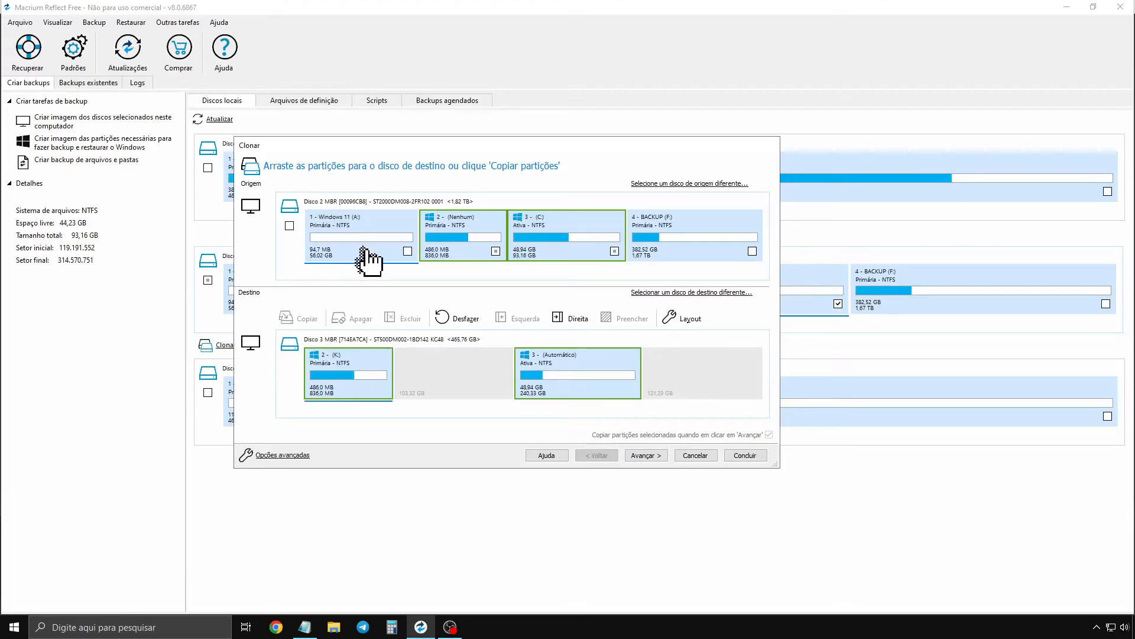
left_click_drag(355, 241, 441, 392)
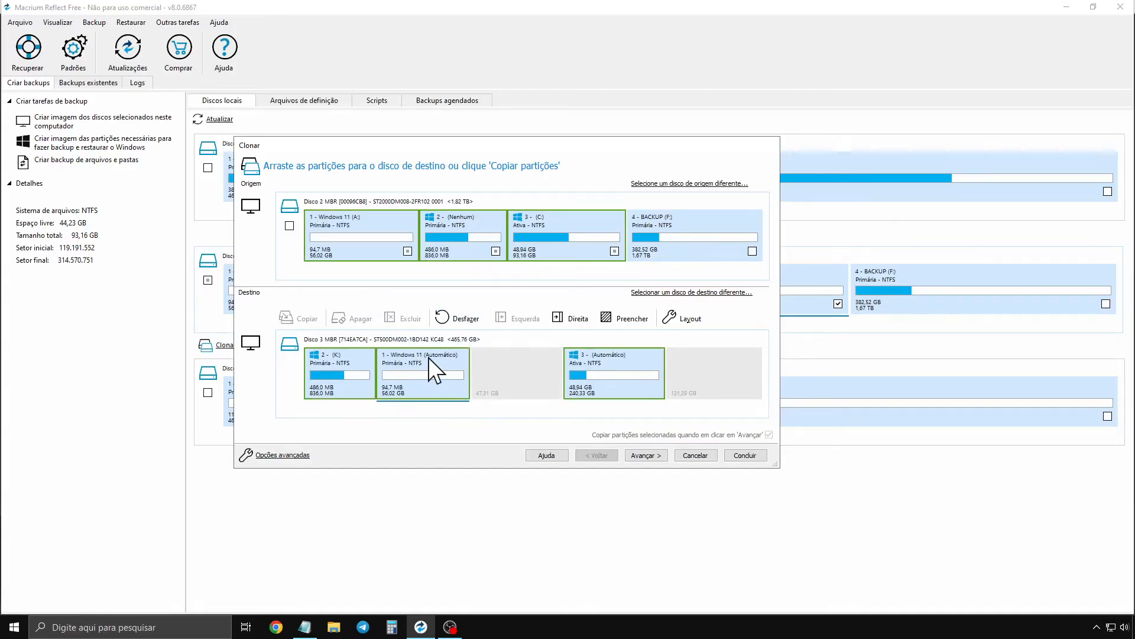
left_click(615, 319)
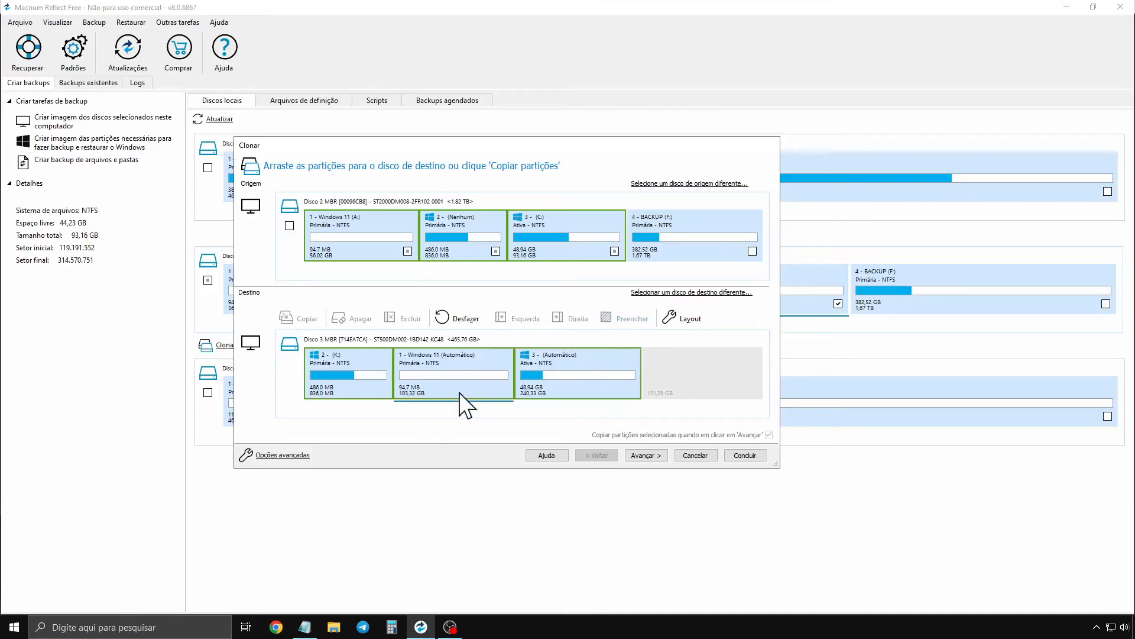
key("ctrl+z")
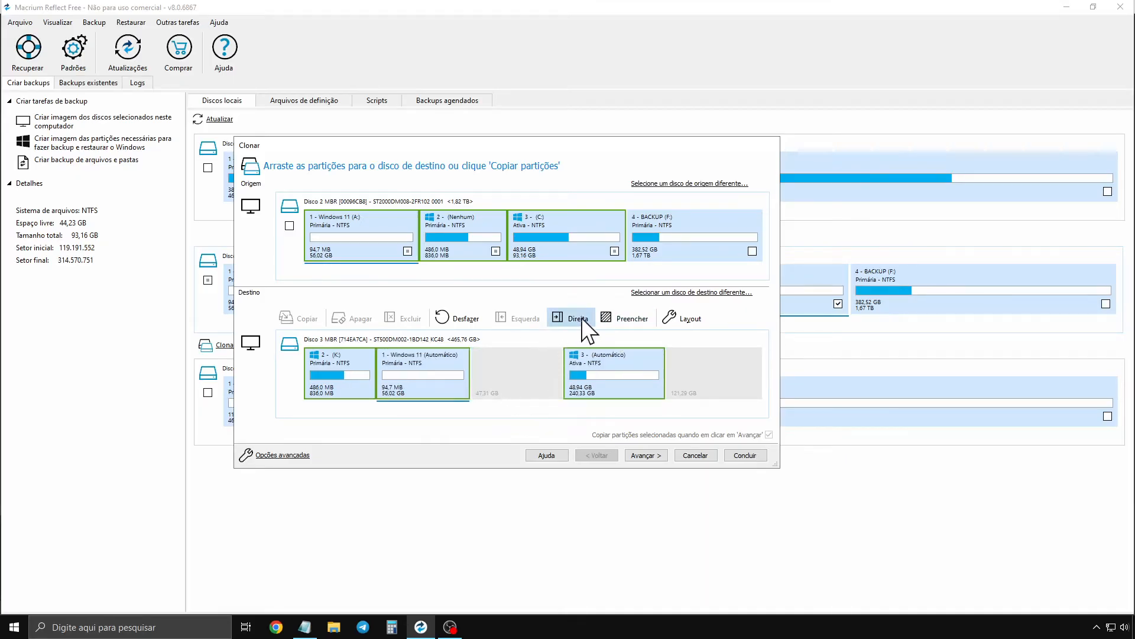
- Shift copied partition 3 to the end of Disk 3, try extending the Windows 11 copy to fill the gap, and undo the extension
left_click(615, 367)
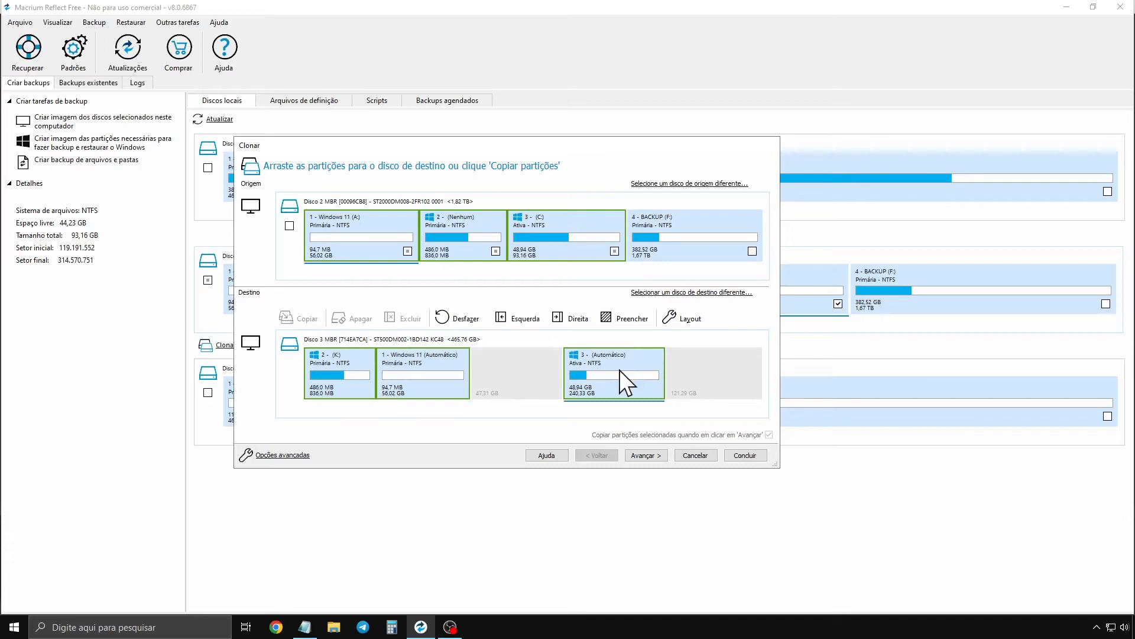
left_click(572, 321)
left_click(446, 372)
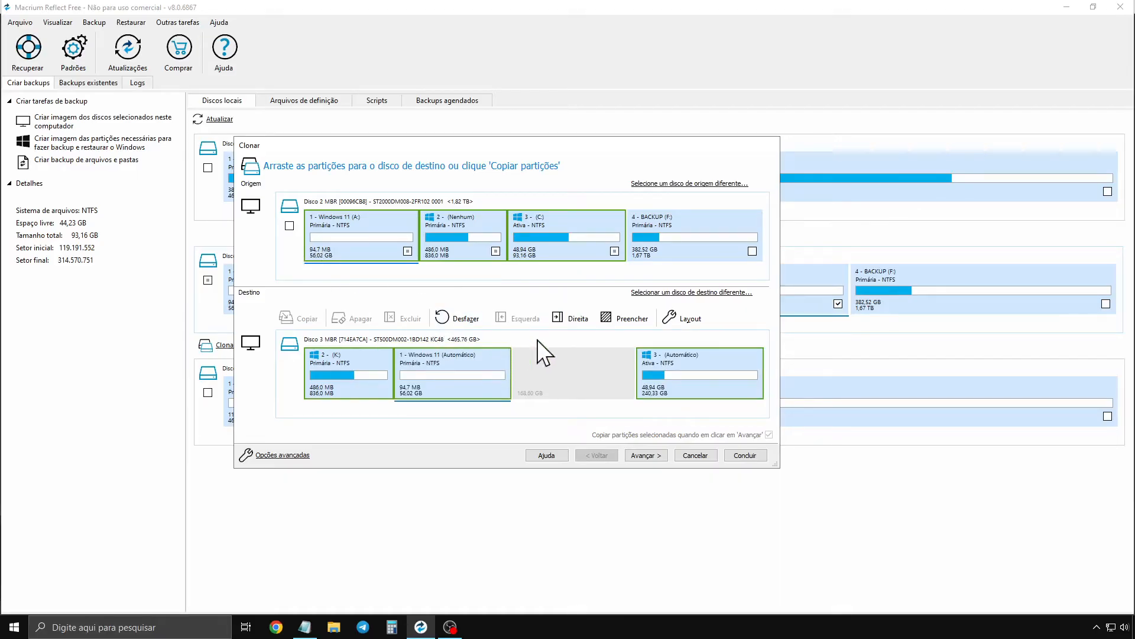
left_click(624, 319)
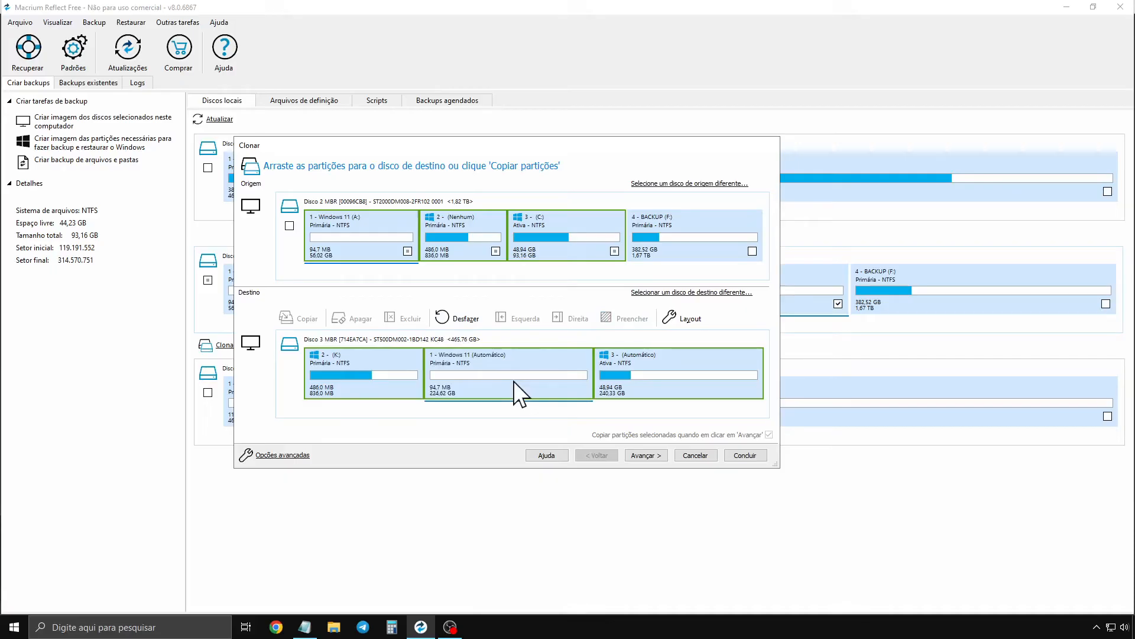
left_click(459, 318)
- Try shifting partition 3 to the start and back to the end of the free space, and undo all the changes to Disk 3
left_click(681, 379)
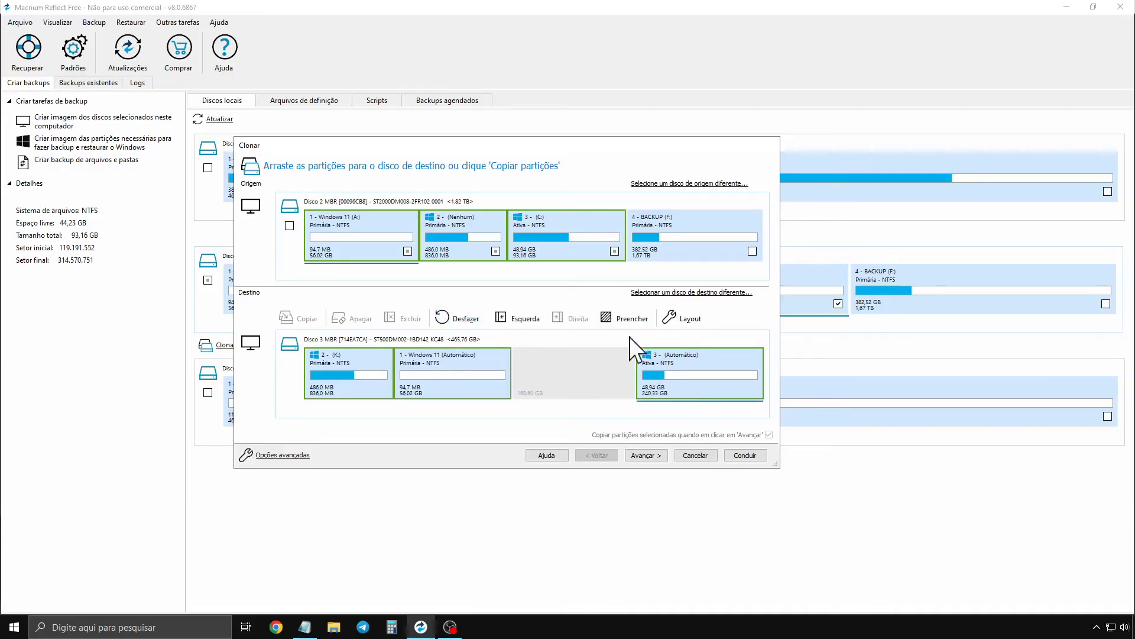
left_click(511, 324)
left_click(576, 320)
left_click(472, 325)
left_click(472, 325)
left_click(472, 325)
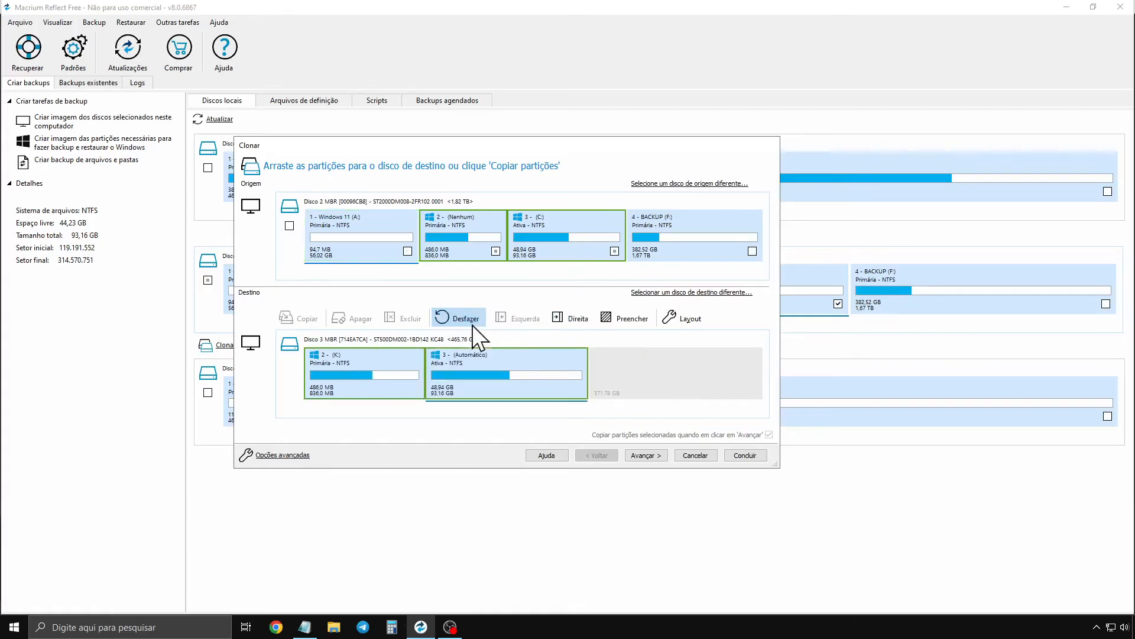
left_click(463, 322)
left_click(463, 321)
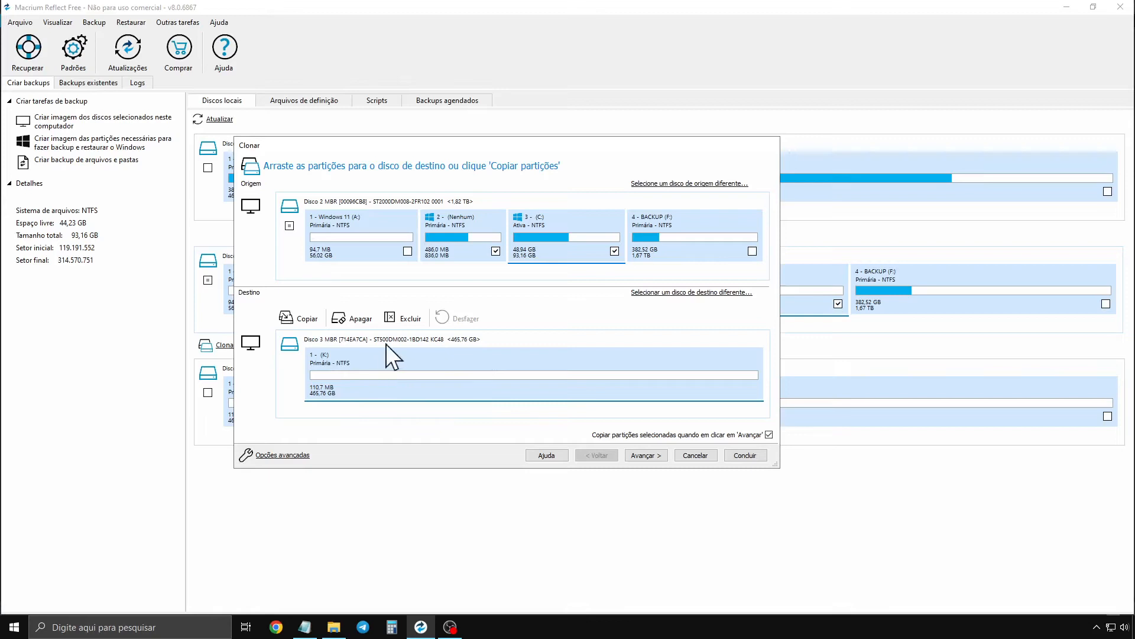
- Delete the existing partition on Disk 3, undo the deletion, and try copying BACKUP (F:) onto the occupied disk
left_click(399, 320)
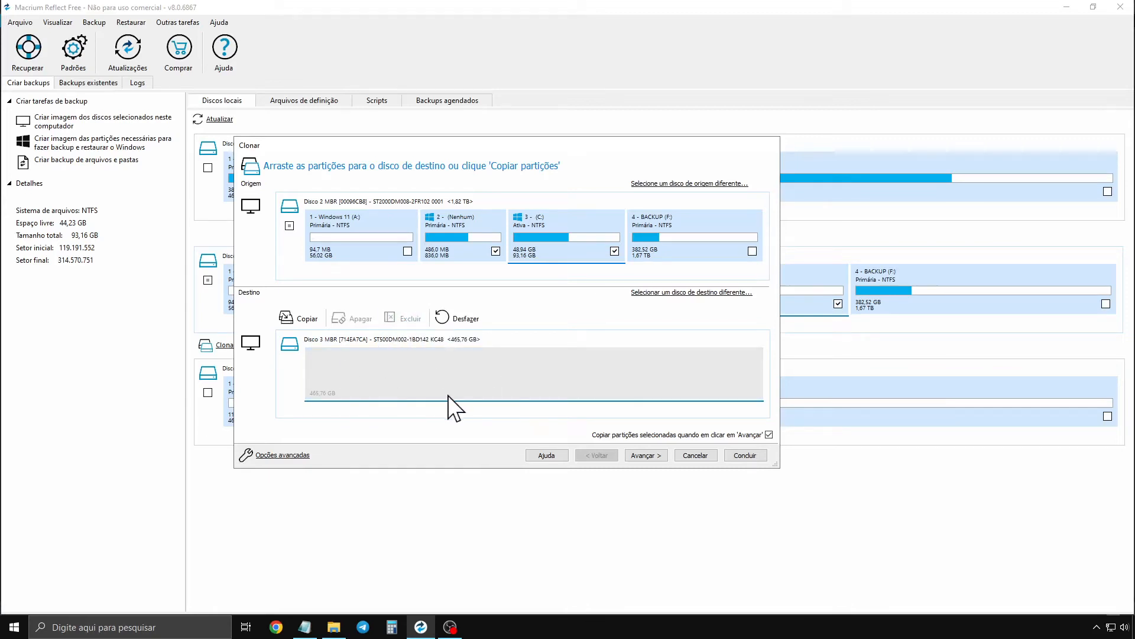
left_click(467, 323)
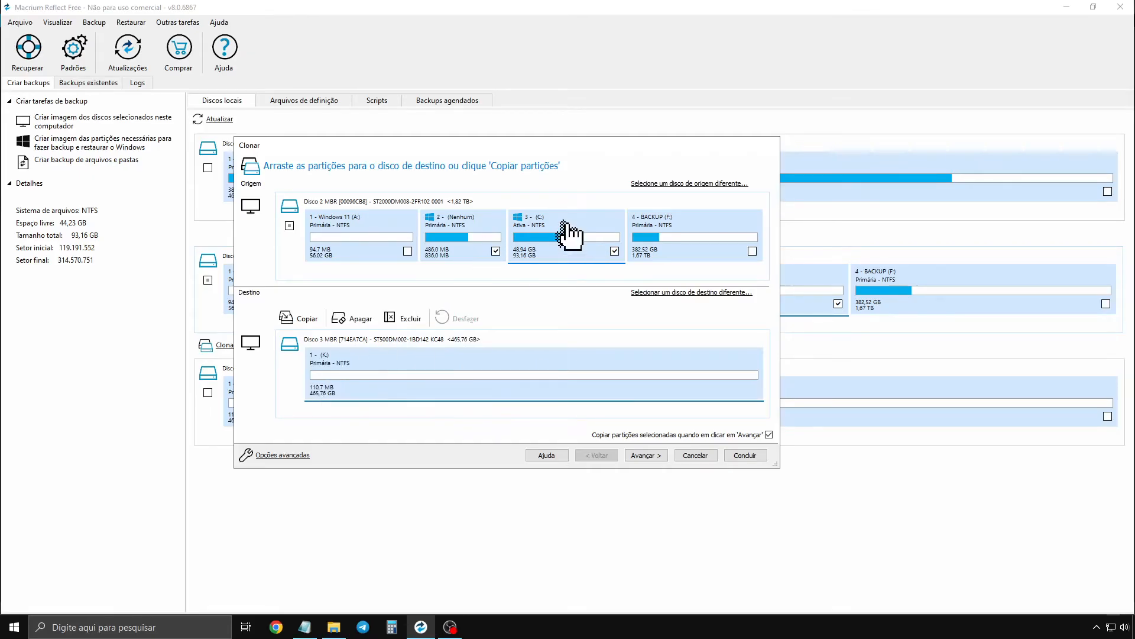
left_click_drag(696, 227, 390, 380)
- Delete the existing partition on Disk 3, try copying partition 3 (C:) into the empty space, and undo the copy
left_click(403, 319)
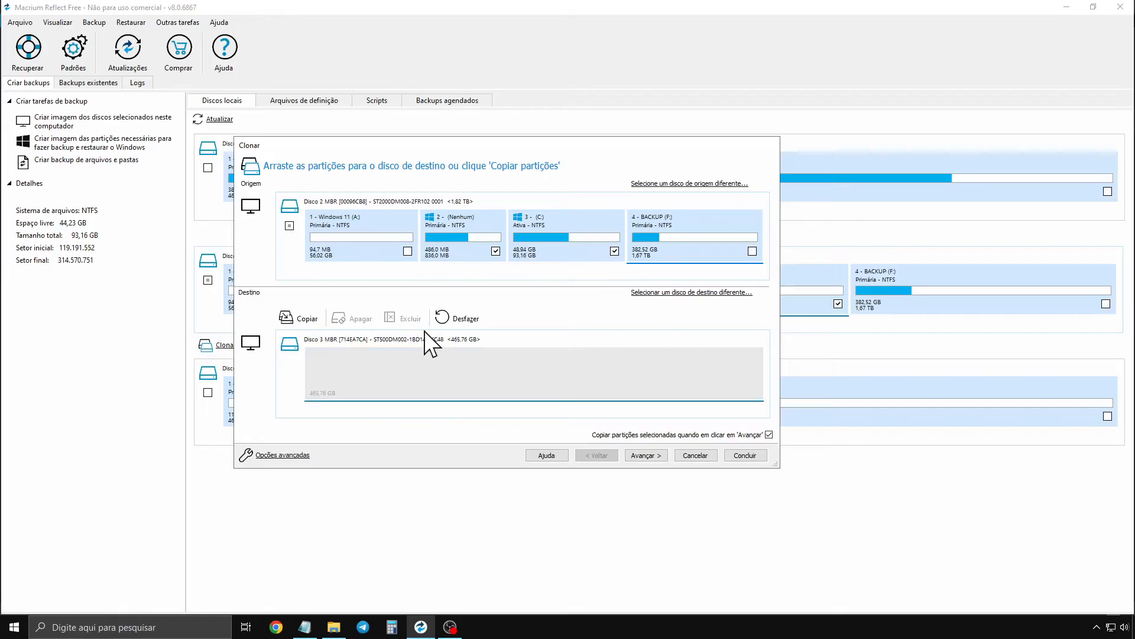
left_click_drag(558, 224, 403, 370)
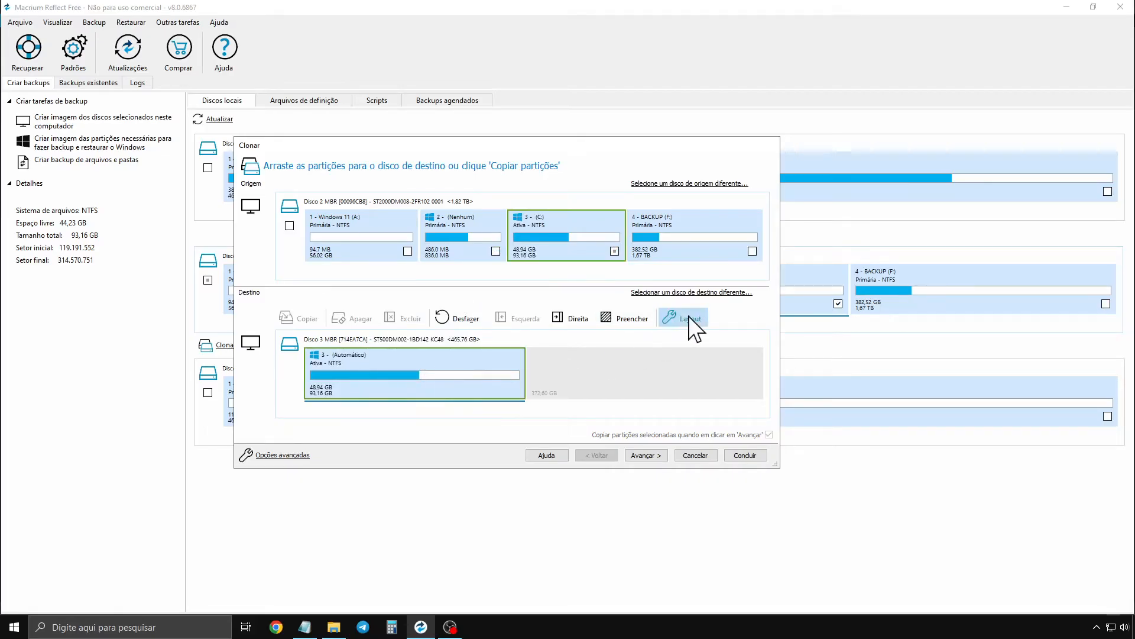
left_click(467, 321)
- Try copying BACKUP (F:) into the empty space on Disk 3, and undo both the copy and the partition deletion
left_click_drag(680, 245, 541, 389)
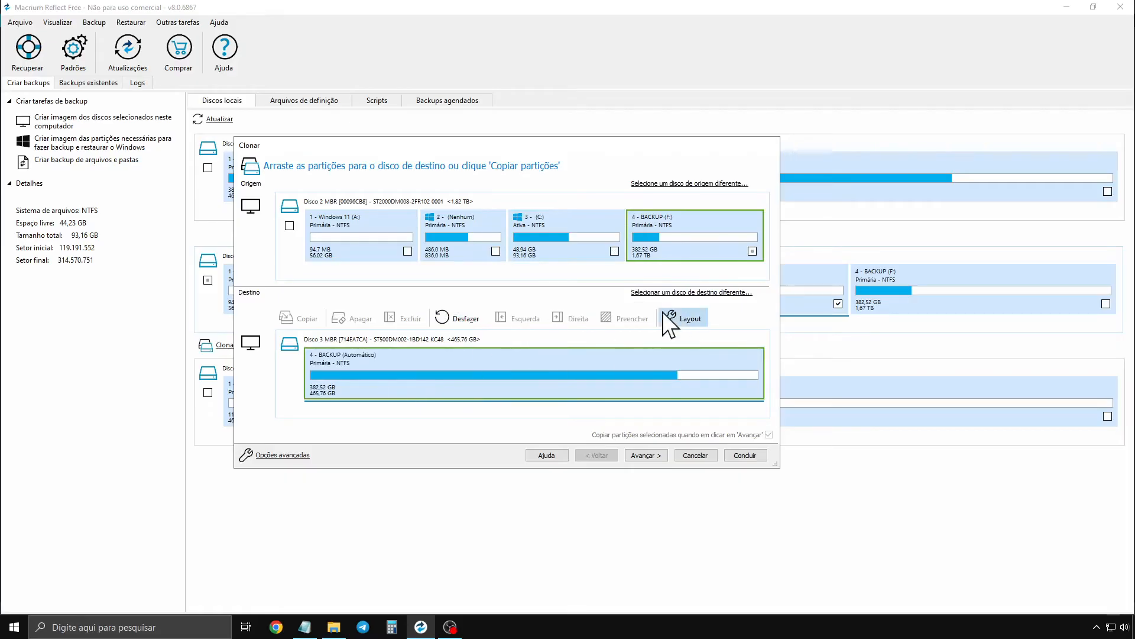
left_click(455, 321)
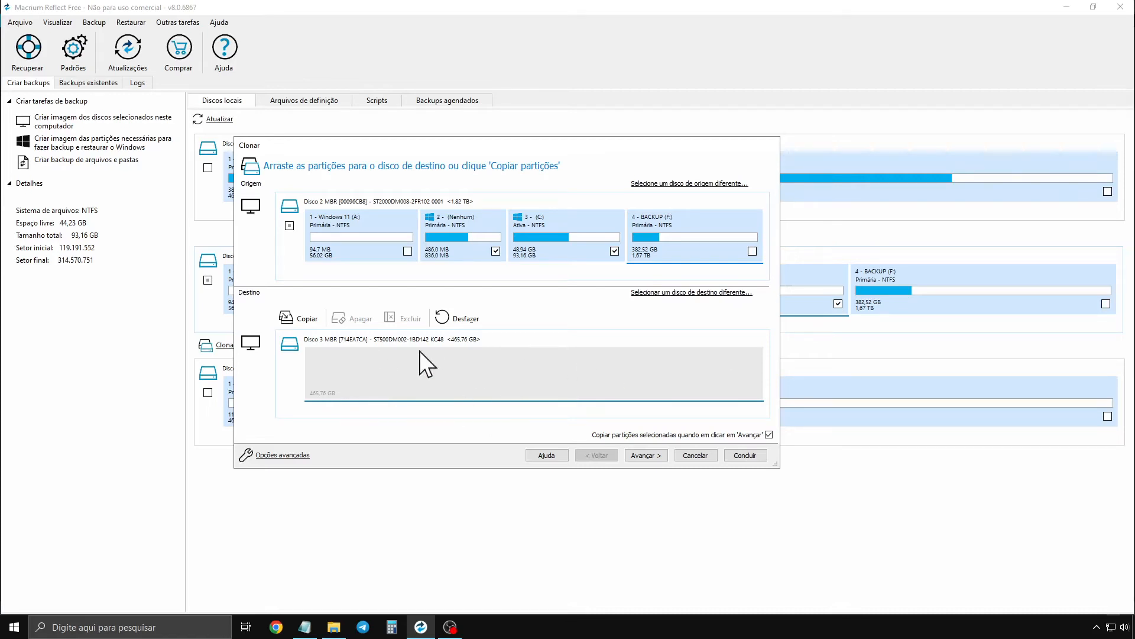
left_click(461, 321)
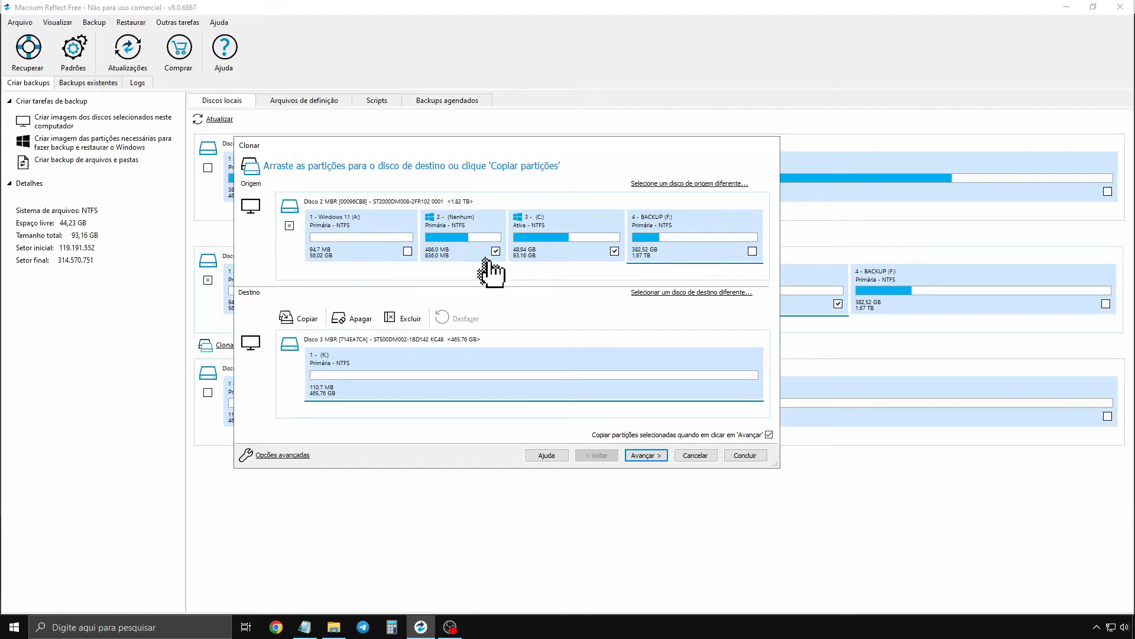
- Select all partitions of Disk 2 and try copying them to Disk 3 with exact partition offset and length
left_click(290, 226)
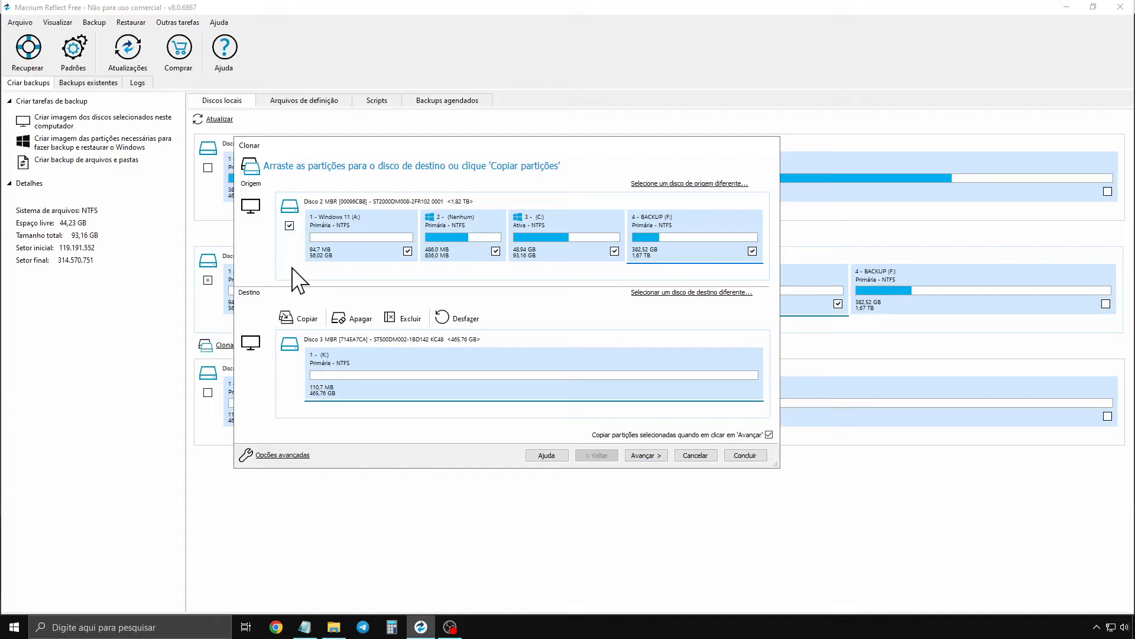
left_click(304, 318)
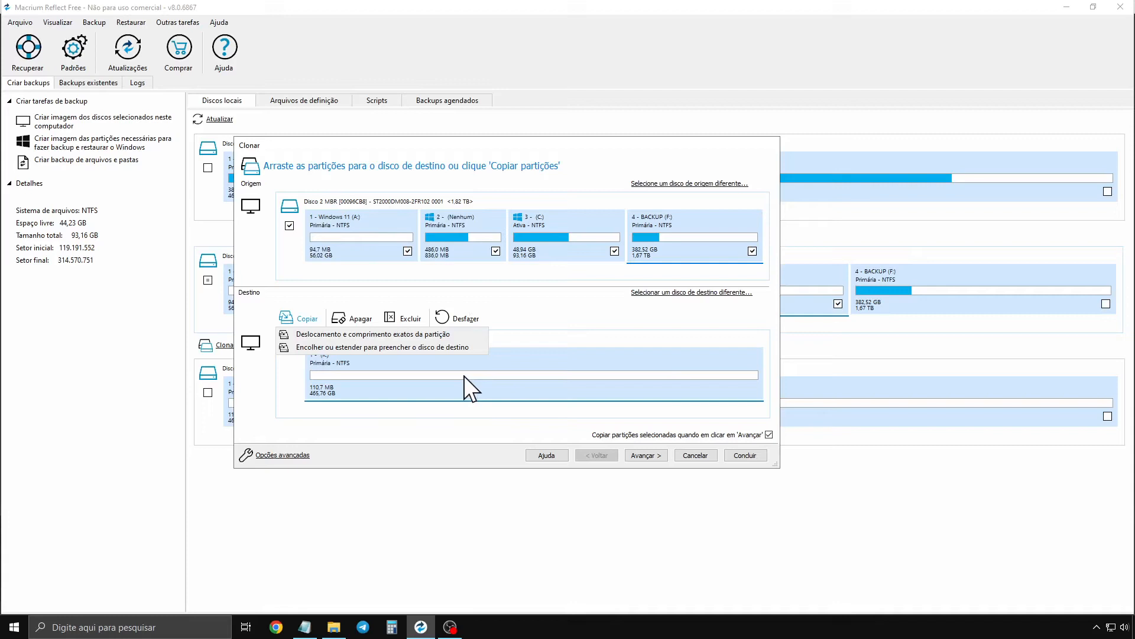
left_click(425, 335)
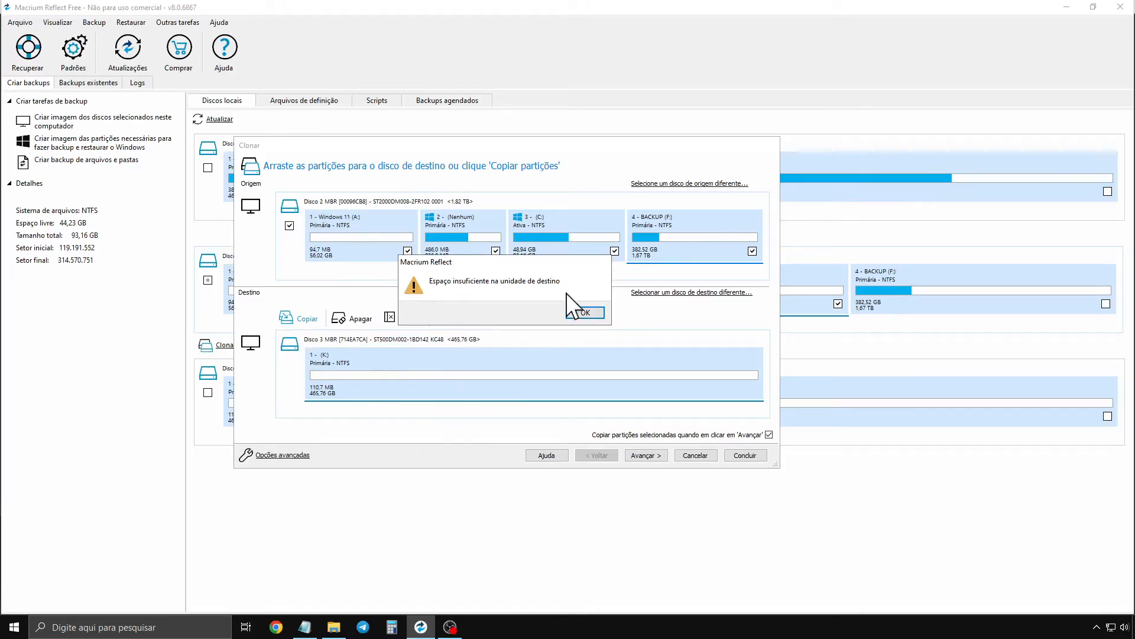
left_click(582, 312)
- Copy all four partitions to Disk 3, shrinking or extending them to fill the disk, and check partition 3's properties
left_click(305, 320)
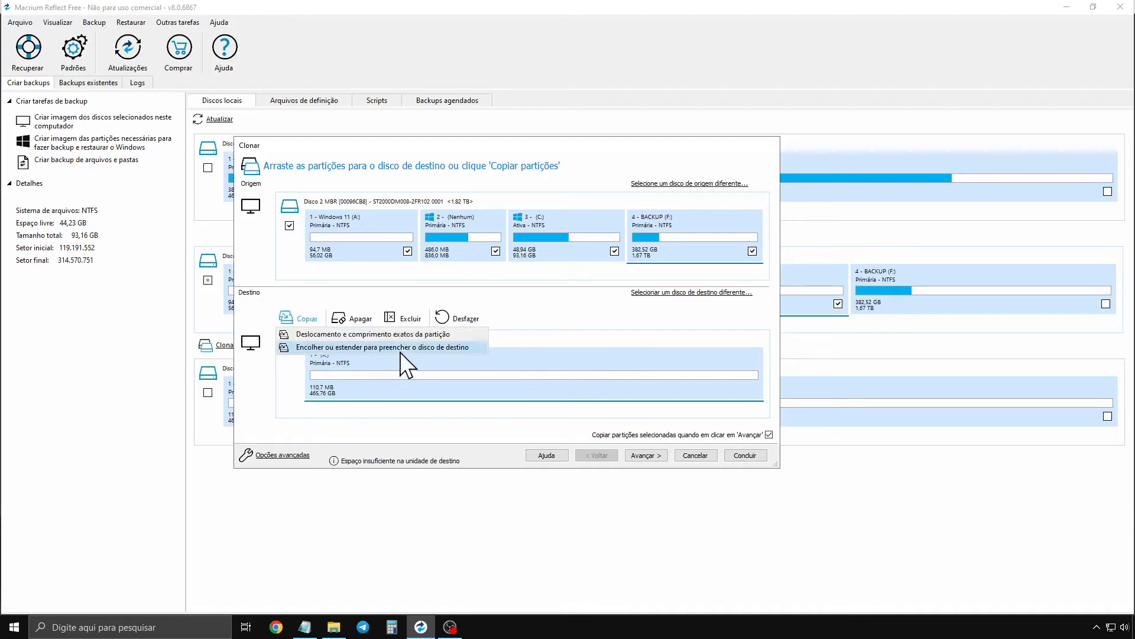
left_click(450, 348)
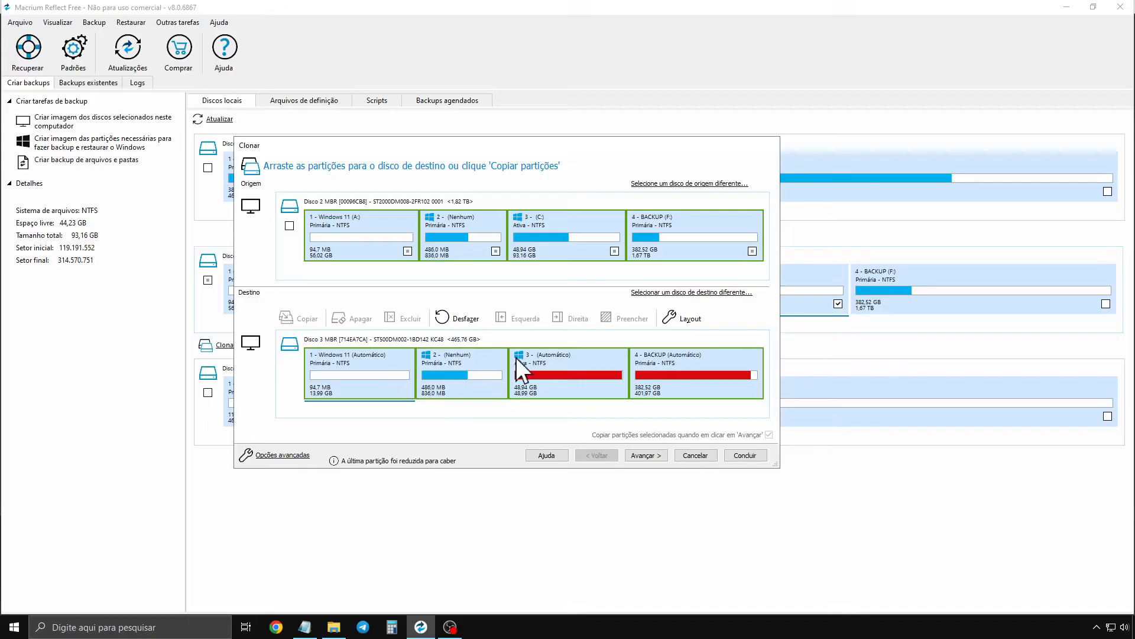
left_click(544, 371)
left_click(377, 367)
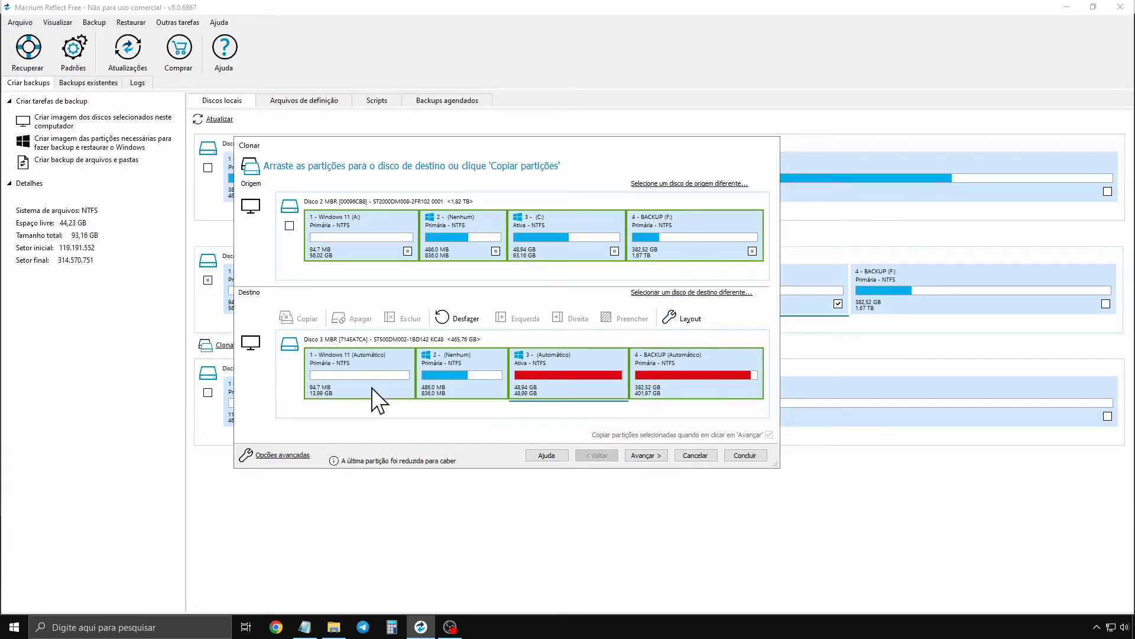
left_click(372, 388)
left_click(580, 385)
double_click(552, 382)
left_click(655, 439)
- Shrink the BACKUP copy to 382 GB 579 MB and move it to the end of Disk 3, leaving 19 GB 418 MB before it
double_click(671, 361)
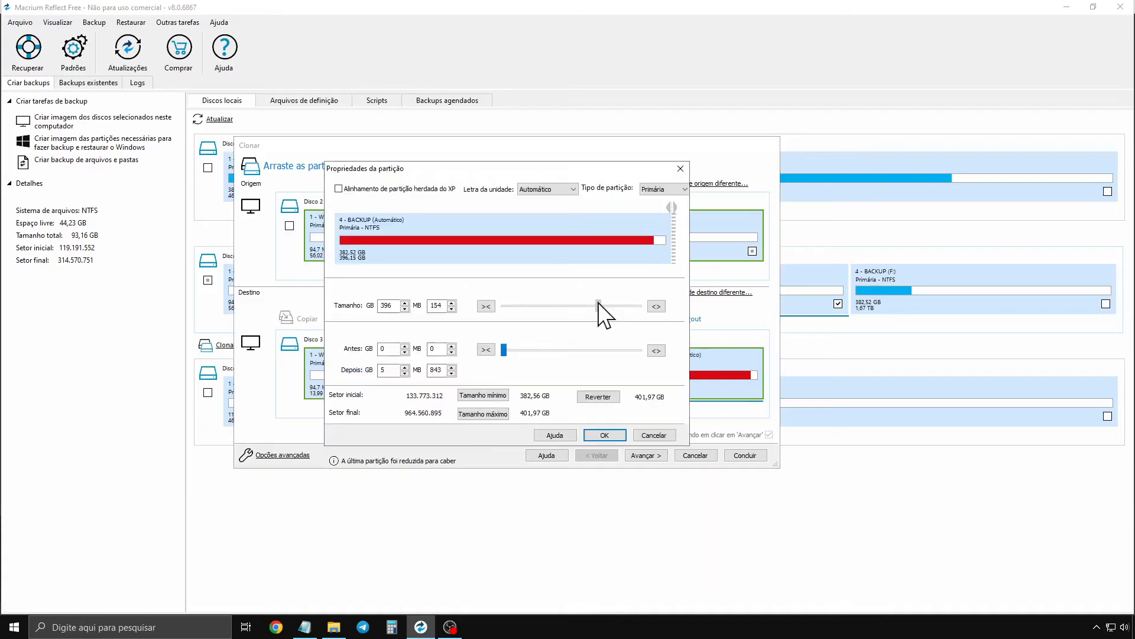
left_click_drag(598, 303, 573, 306)
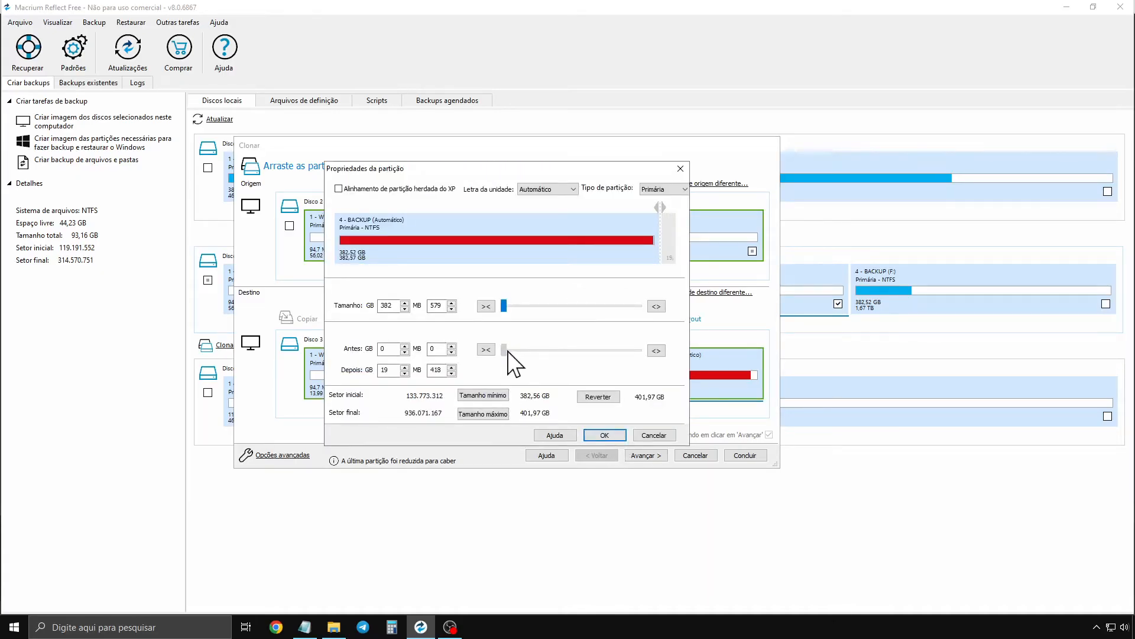
left_click_drag(504, 350, 665, 351)
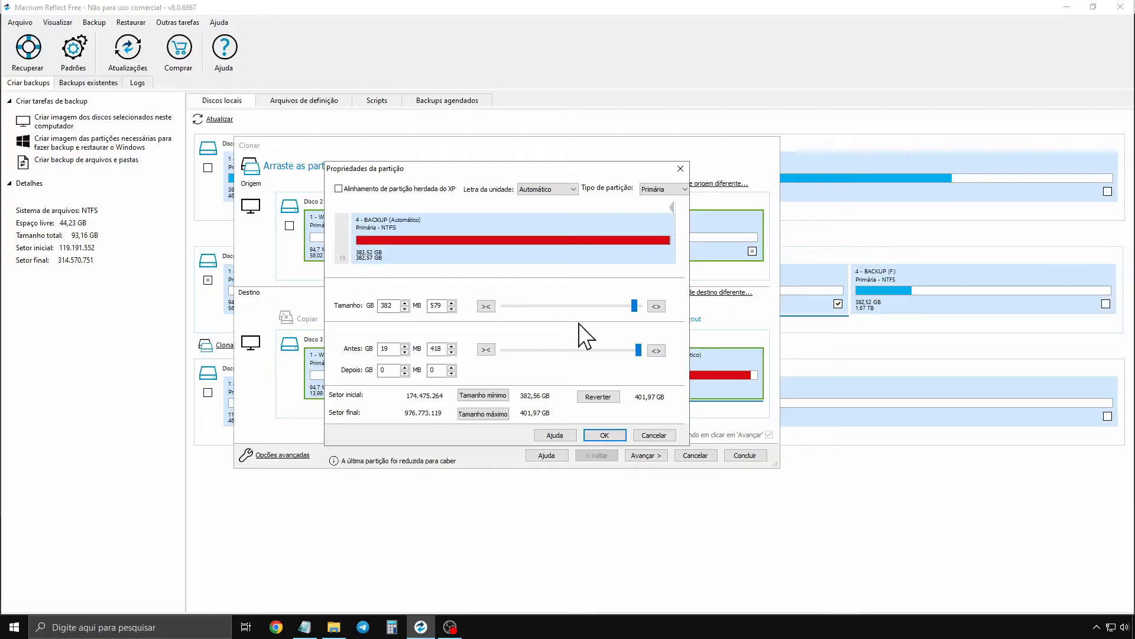
left_click_drag(638, 350, 555, 351)
left_click(657, 350)
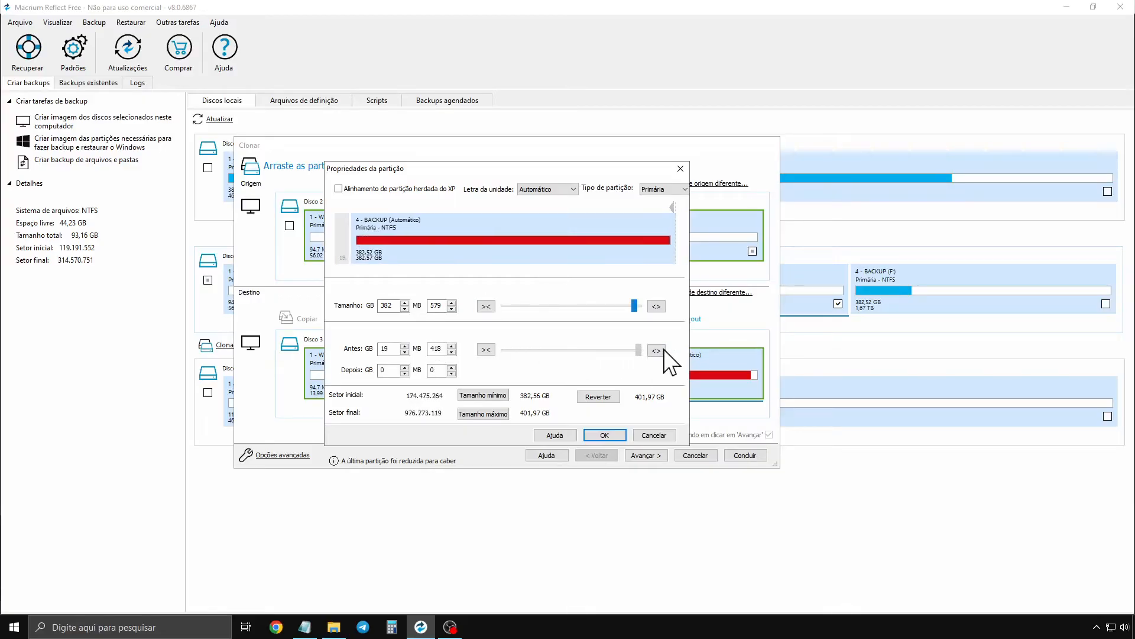
left_click(604, 434)
- Extend copied partition 3 into the gap before BACKUP, and undo the whole four-partition layout on Disk 3
left_click(555, 381)
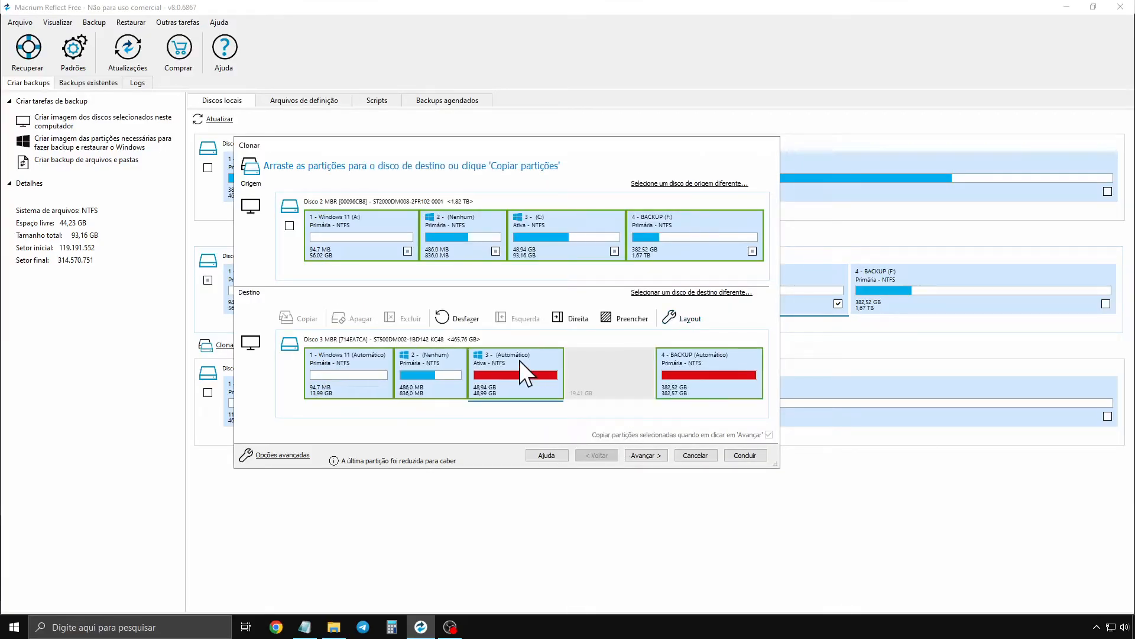
left_click(619, 317)
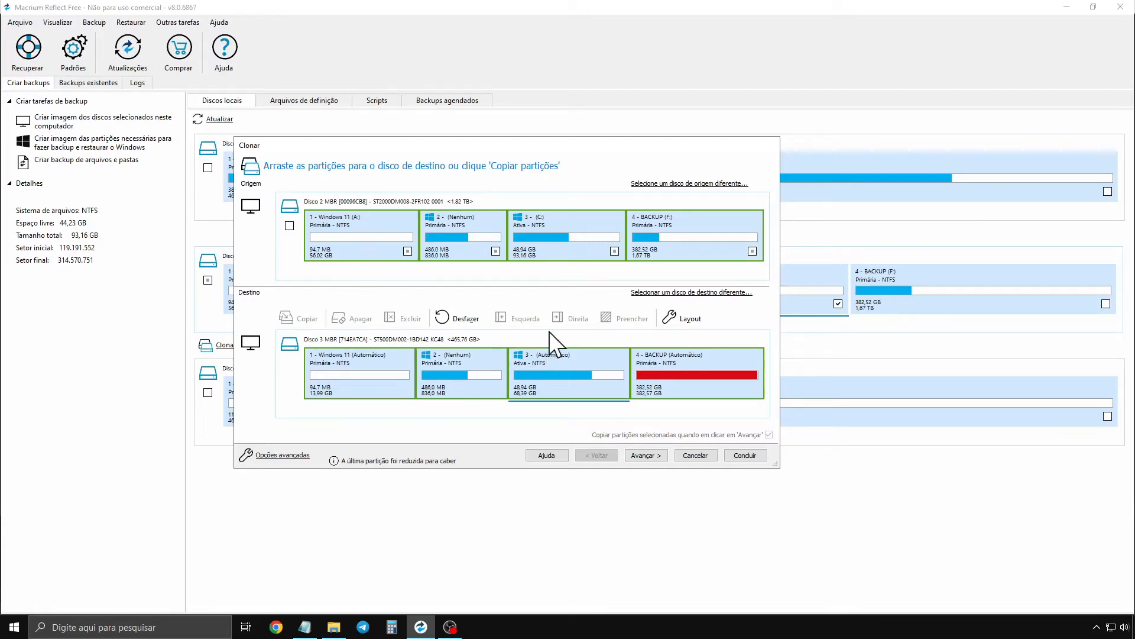
left_click(458, 319)
left_click(304, 318)
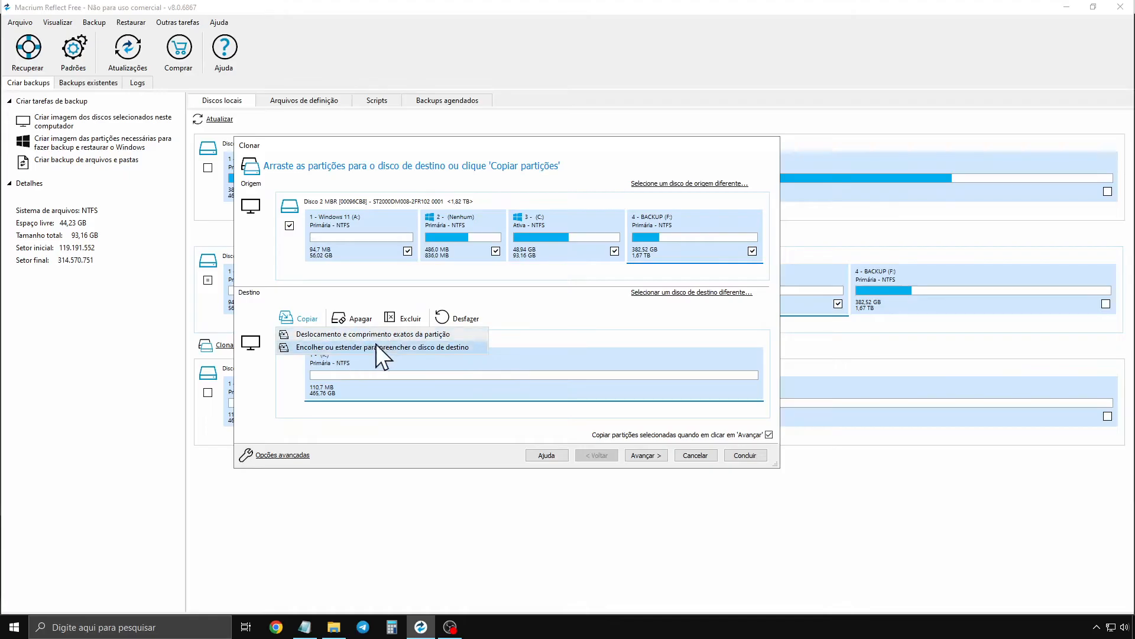
left_click(385, 279)
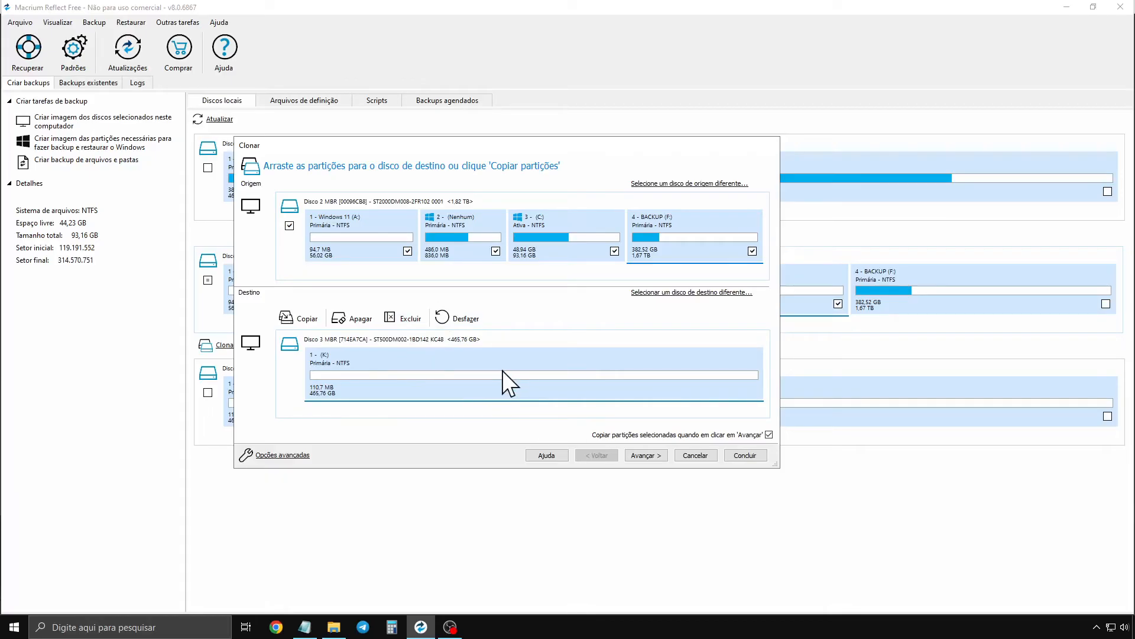
- Exclude BACKUP (F:) and copy partitions 1 to 3 to Disk 3 with exact partition offset and length
left_click(299, 323)
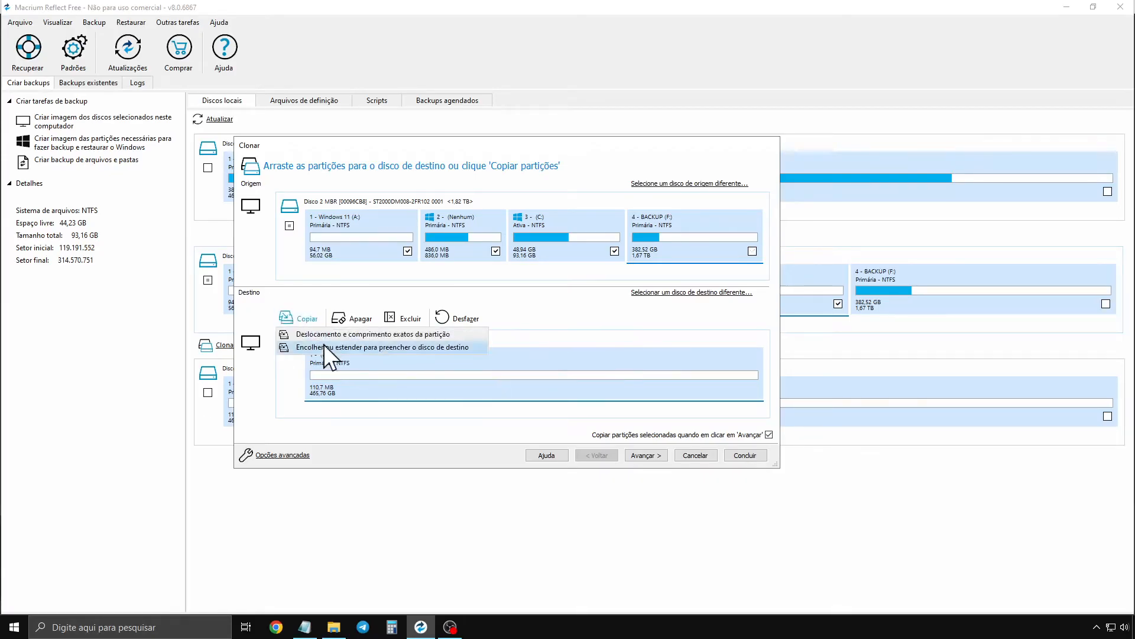
left_click(382, 334)
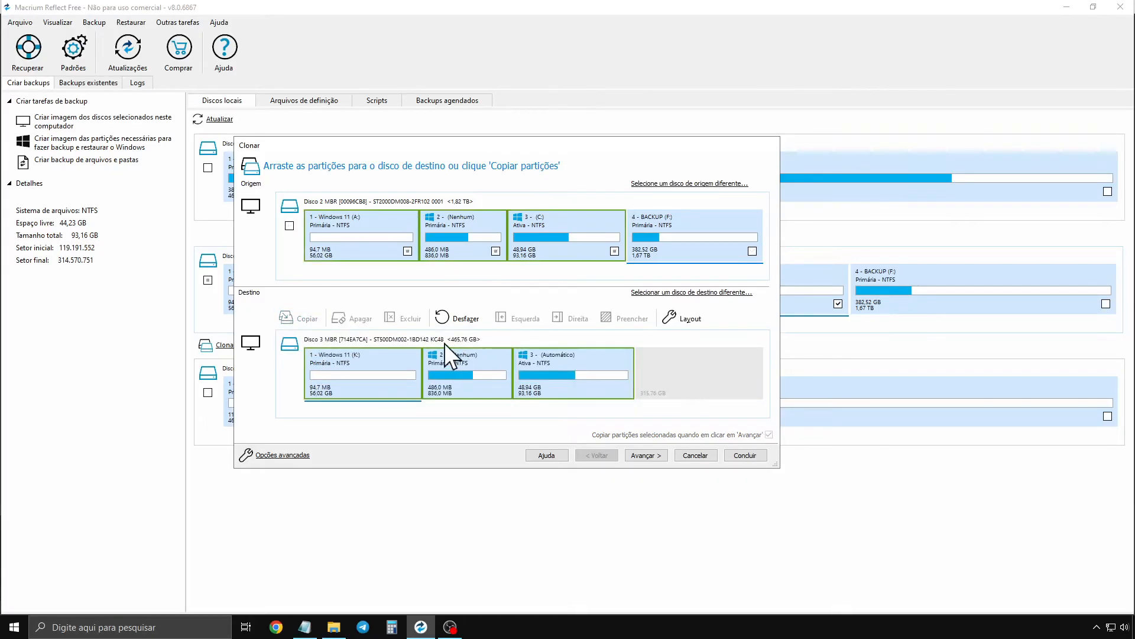
- Extend copied partition 3 to fill the remaining space on Disk 3, and try reducing its size in the partition properties
left_click(578, 364)
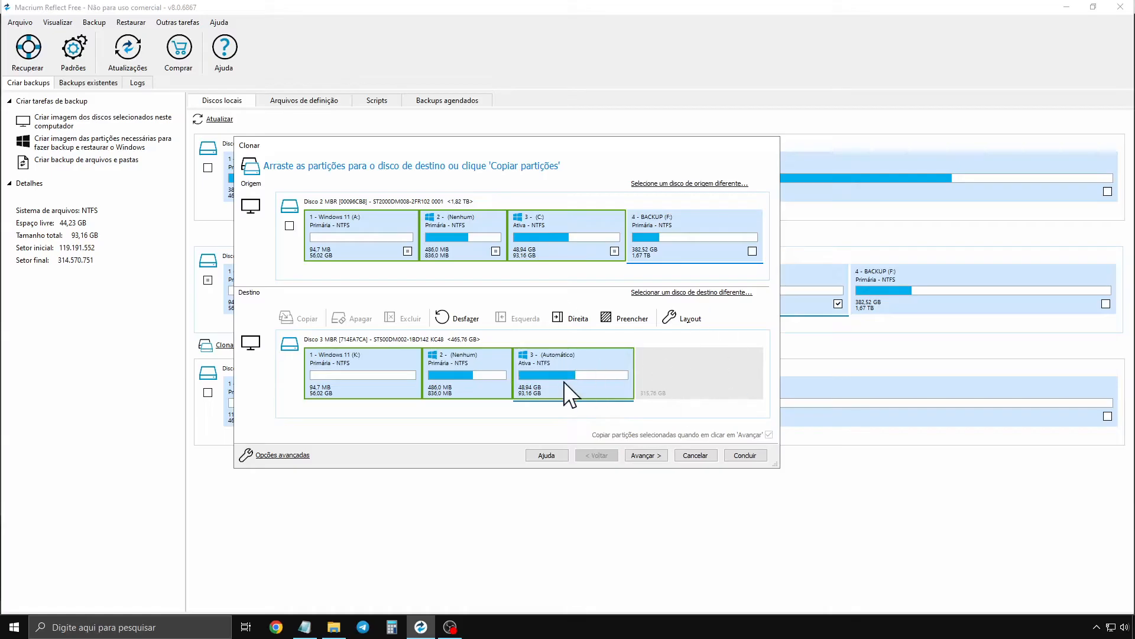
left_click(625, 318)
double_click(656, 392)
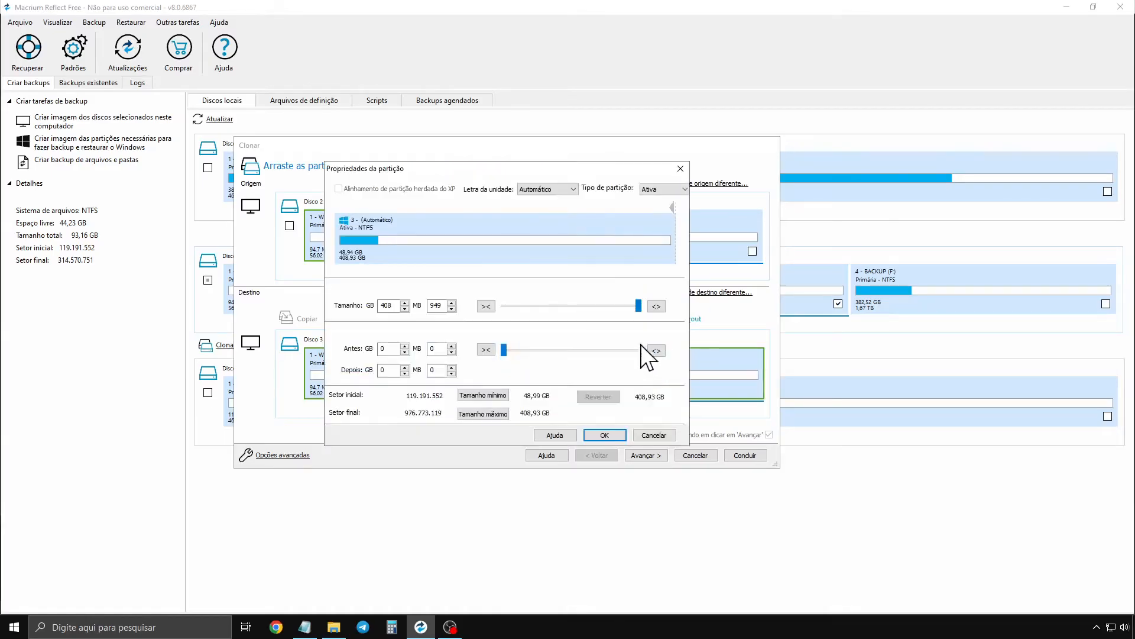
left_click_drag(640, 306, 613, 308)
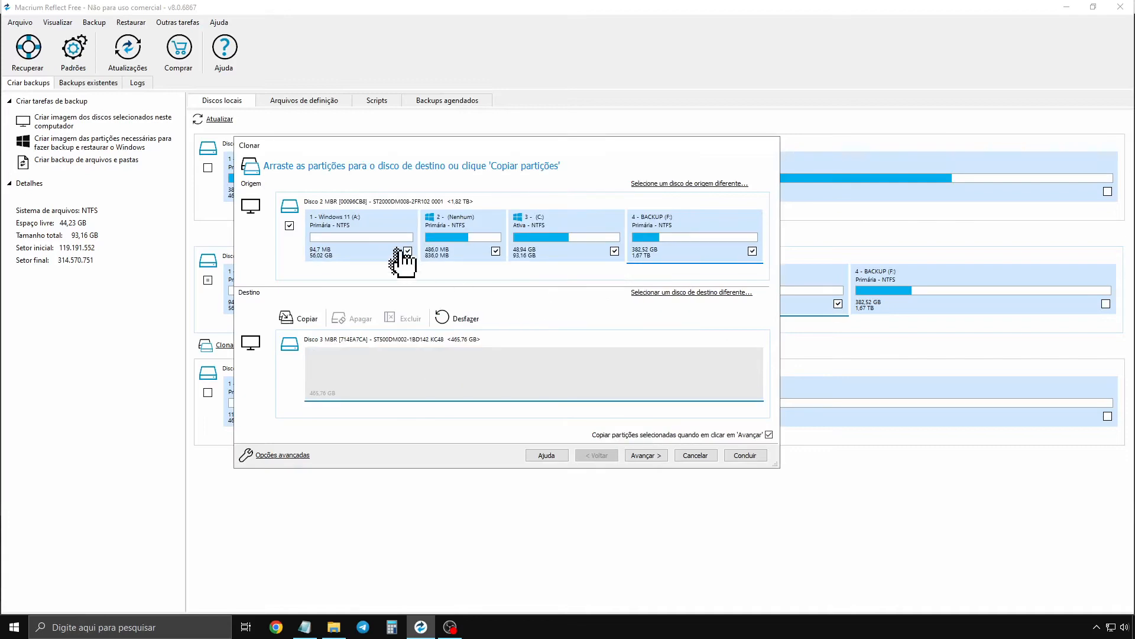
- Deselect Windows 11 (A:) and copy partitions 2 and 3 (C:) from Disk 2 one after the other into the empty Disk 3
left_click(407, 251)
left_click_drag(465, 247, 357, 365)
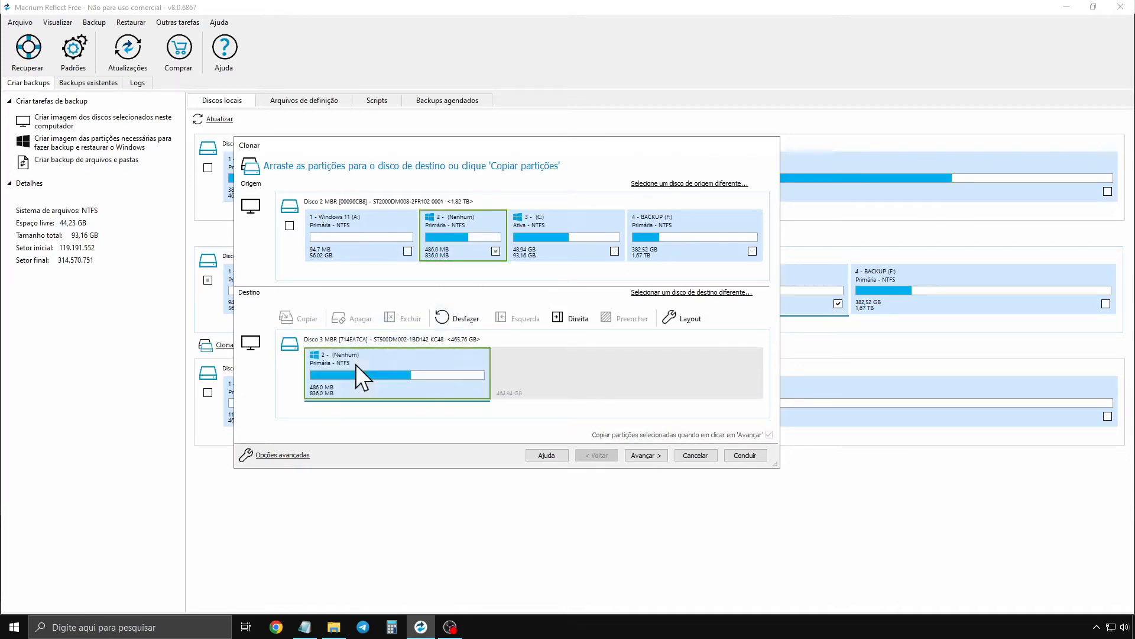
left_click_drag(539, 229, 534, 363)
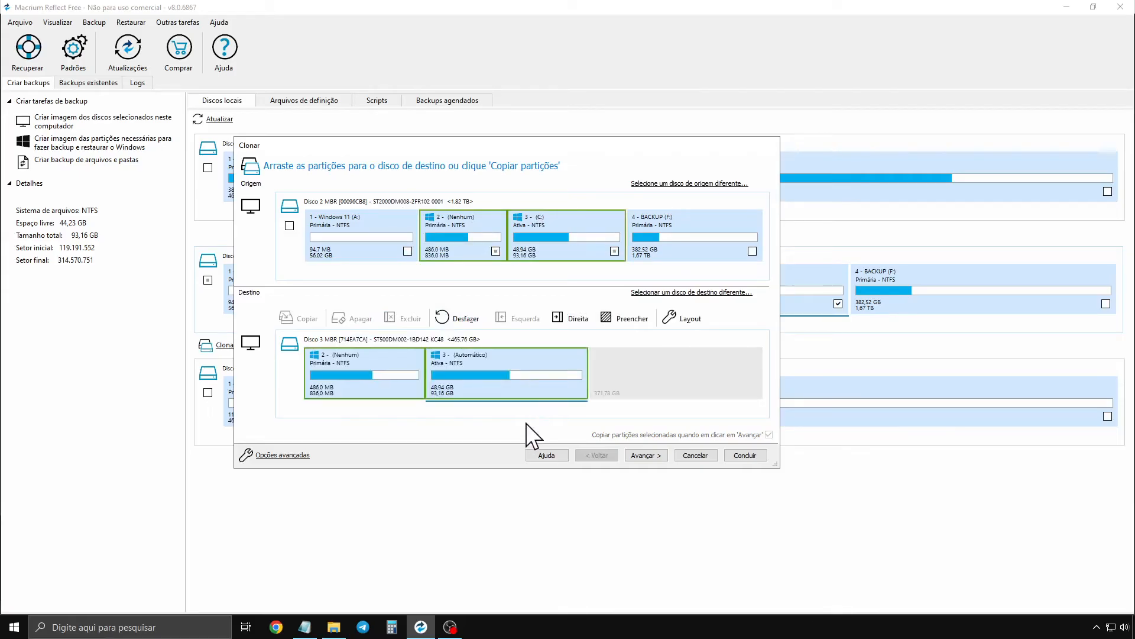
- Review the partition properties of copied partition 3 on Disk 3, accept them as they are, and continue to the clone scheduling page
left_click(686, 317)
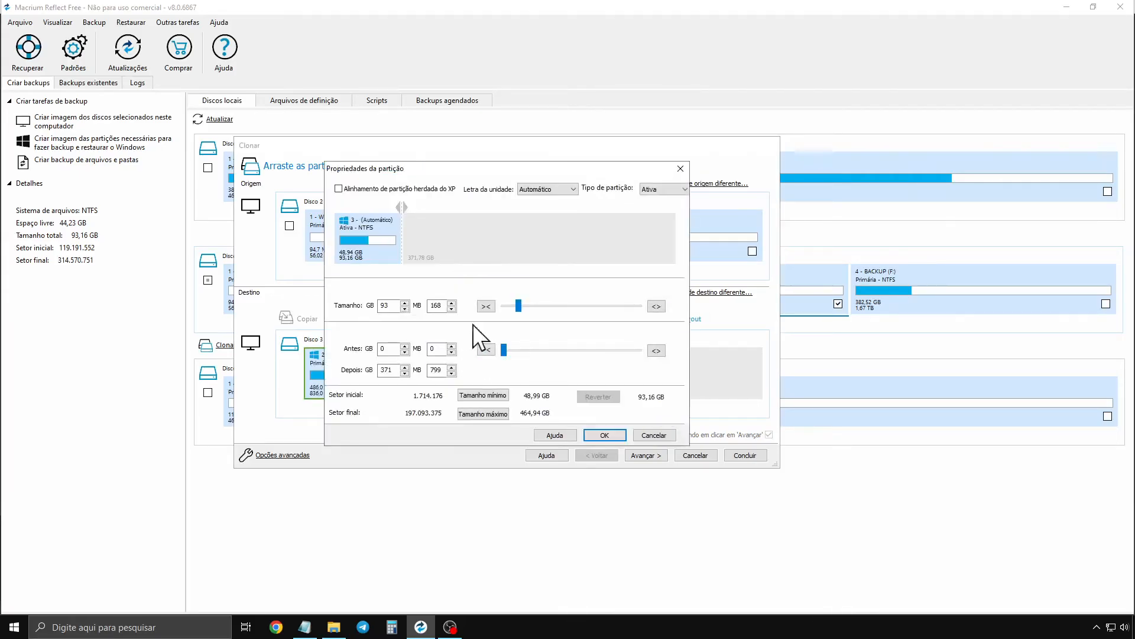
left_click(609, 438)
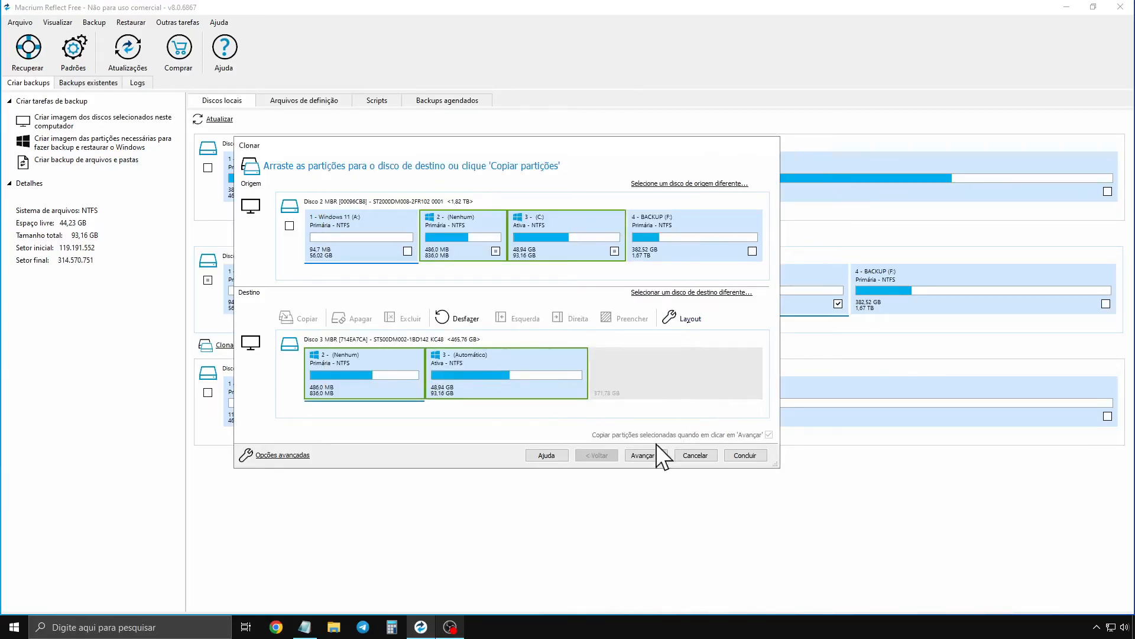
left_click(648, 459)
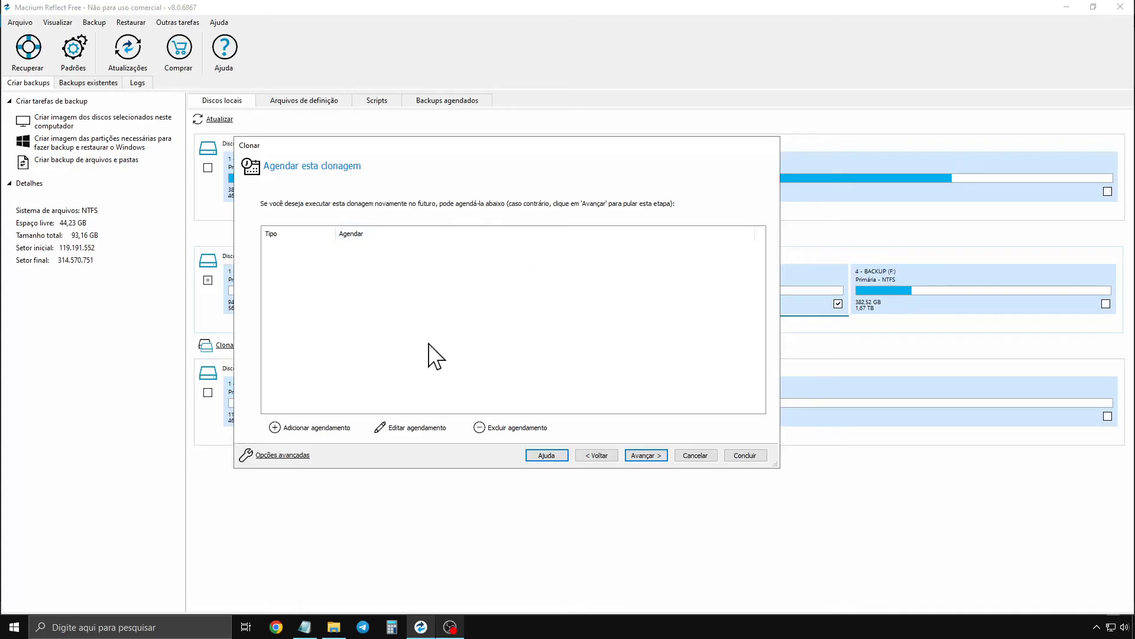
- Look at the settings for a new clone schedule, discard it, and continue to the cloning summary without a schedule
left_click(456, 323)
left_click(329, 422)
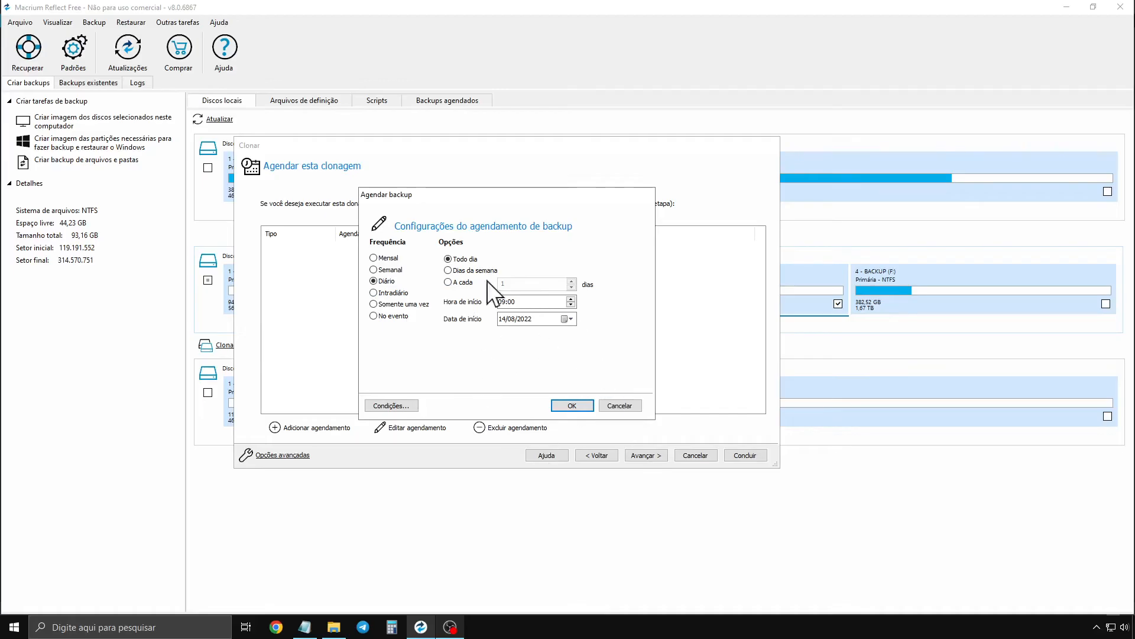
left_click(620, 405)
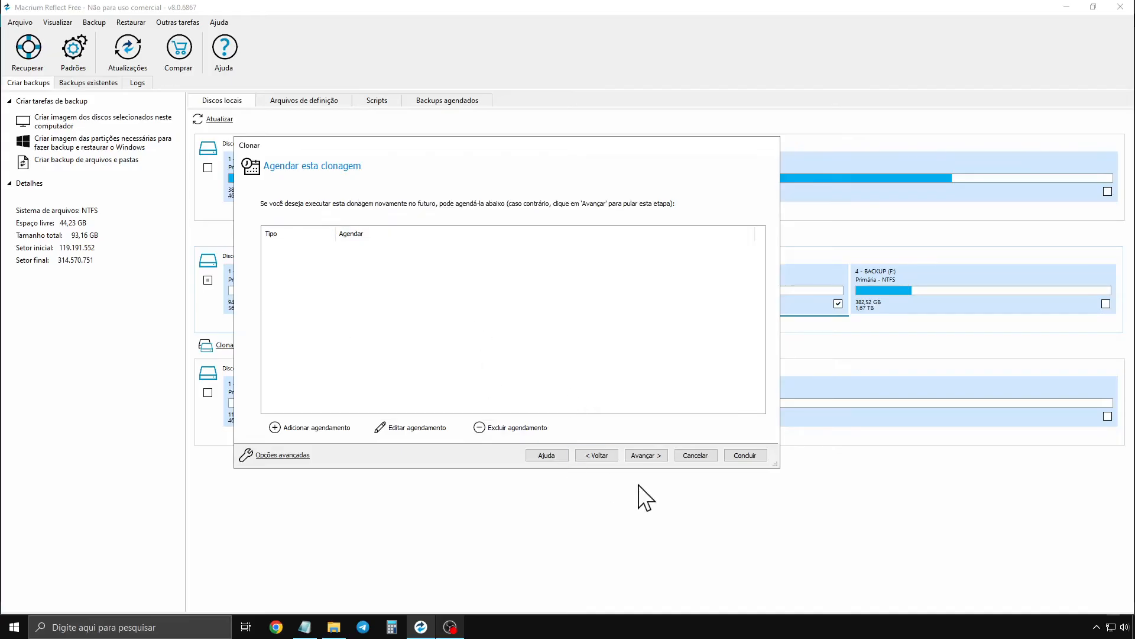
left_click(646, 455)
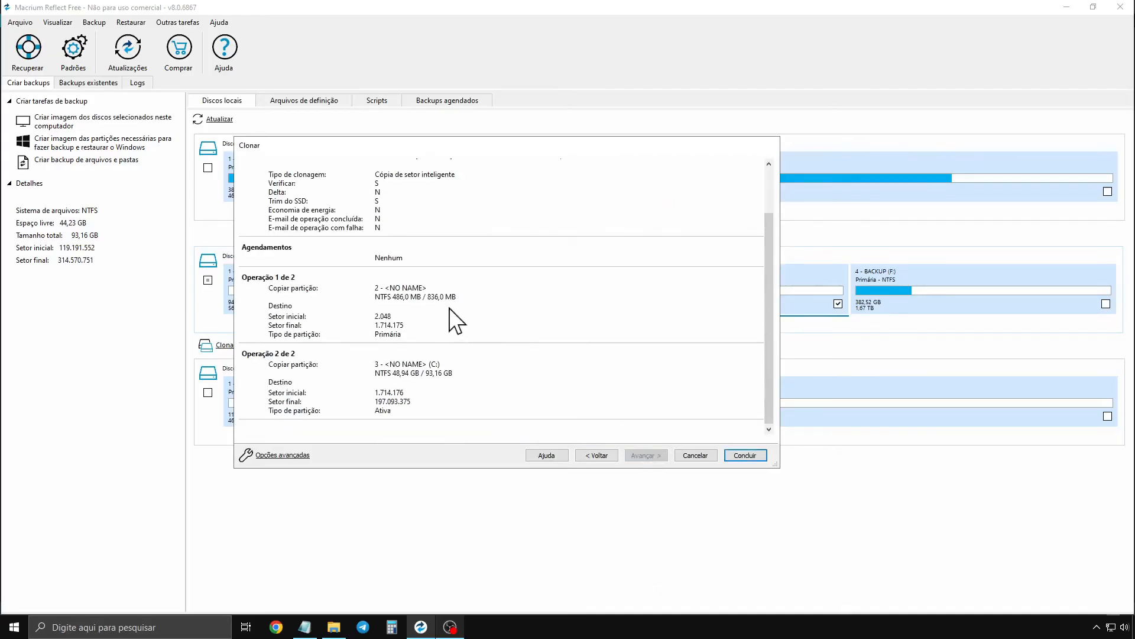
scroll(535, 240, "up", 2)
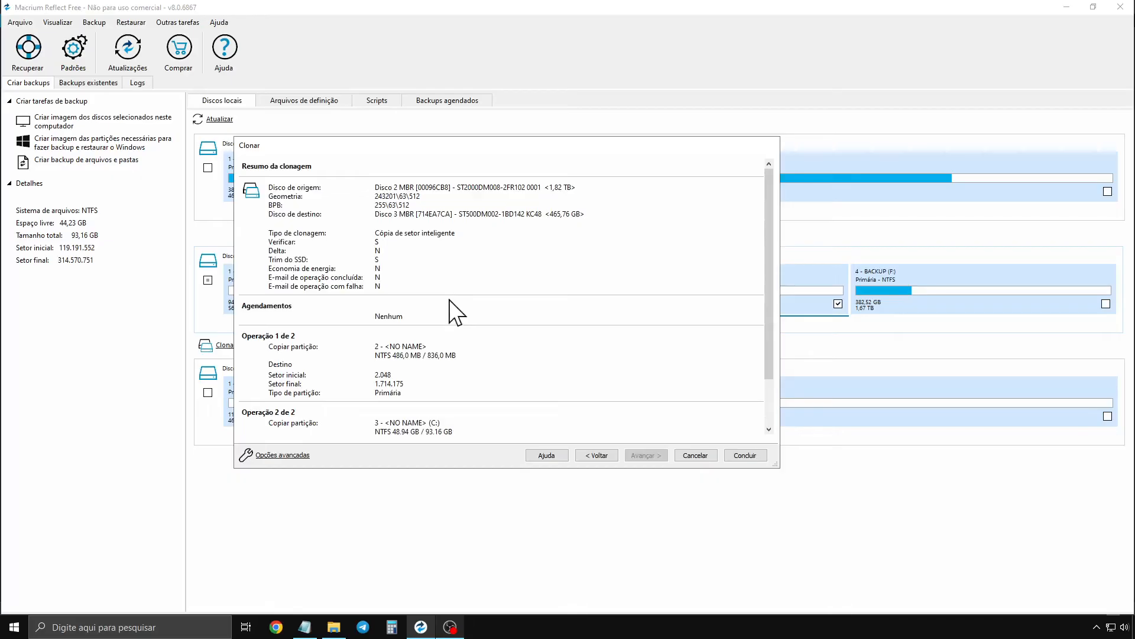
- Try Forensic Sector Copy in the advanced cloning options, and return to Intelligent Sector Copy with file system verification and SSD Trim
left_click(285, 455)
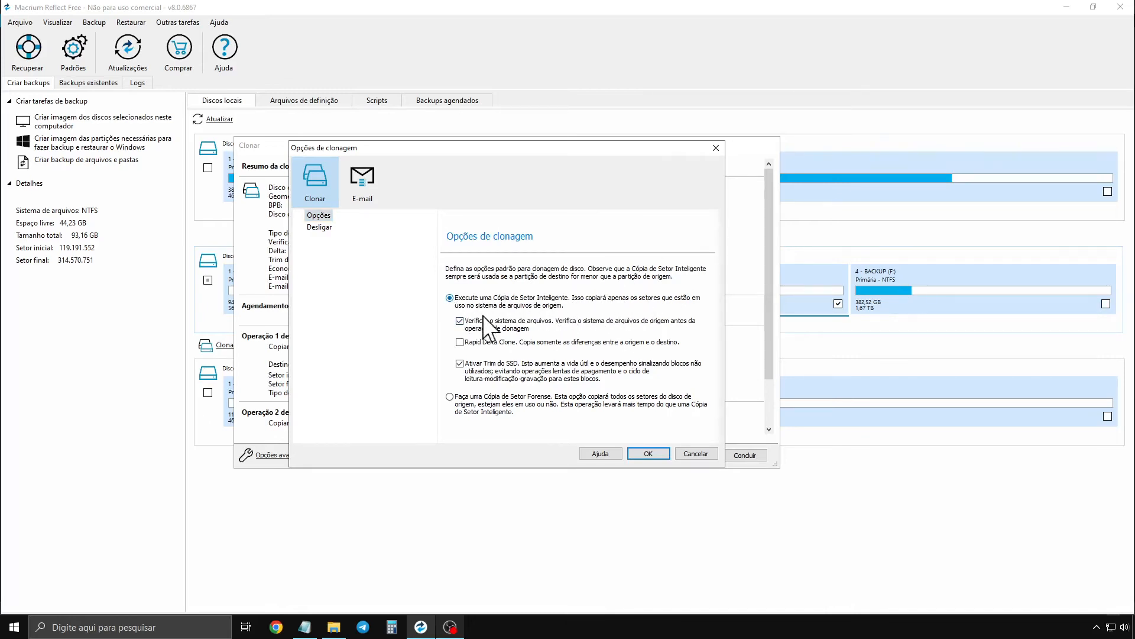
left_click(484, 401)
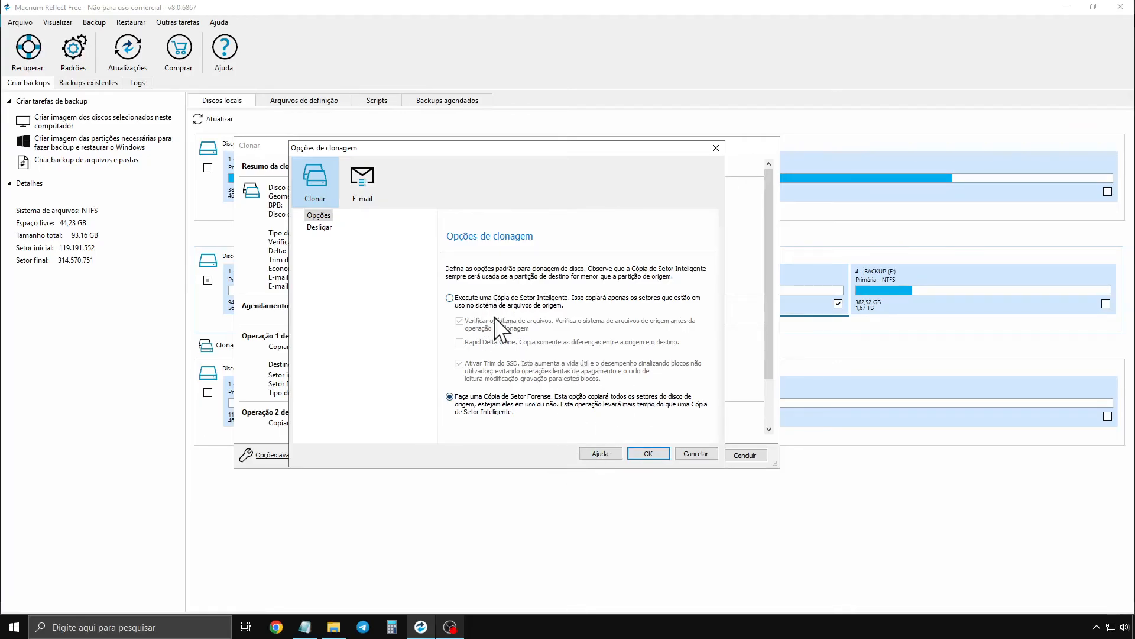
left_click(531, 298)
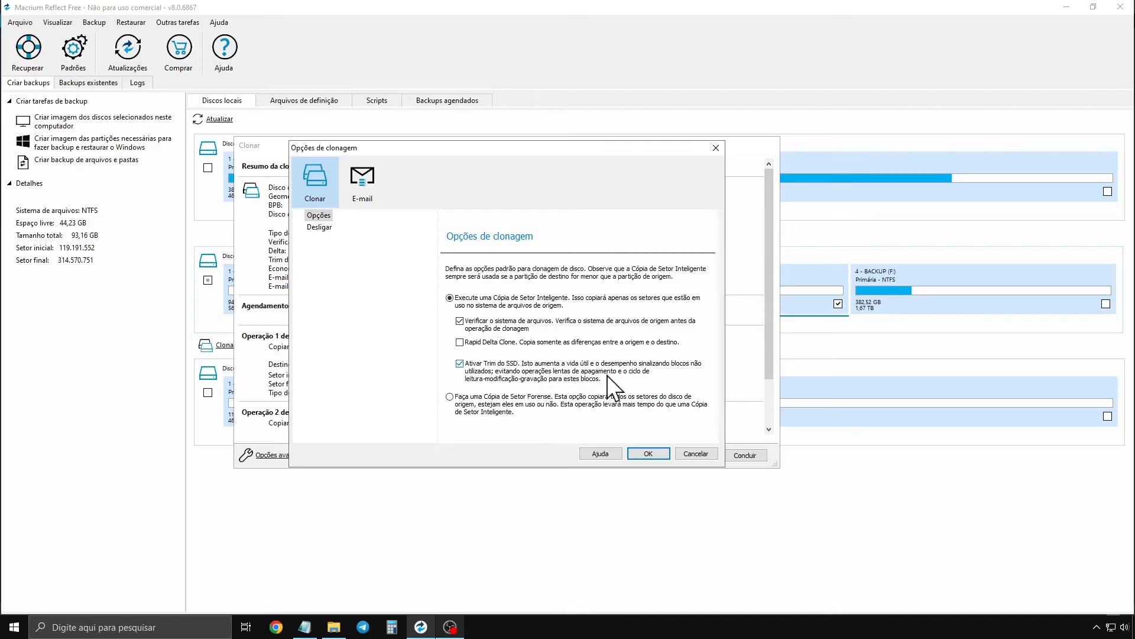
left_click(644, 453)
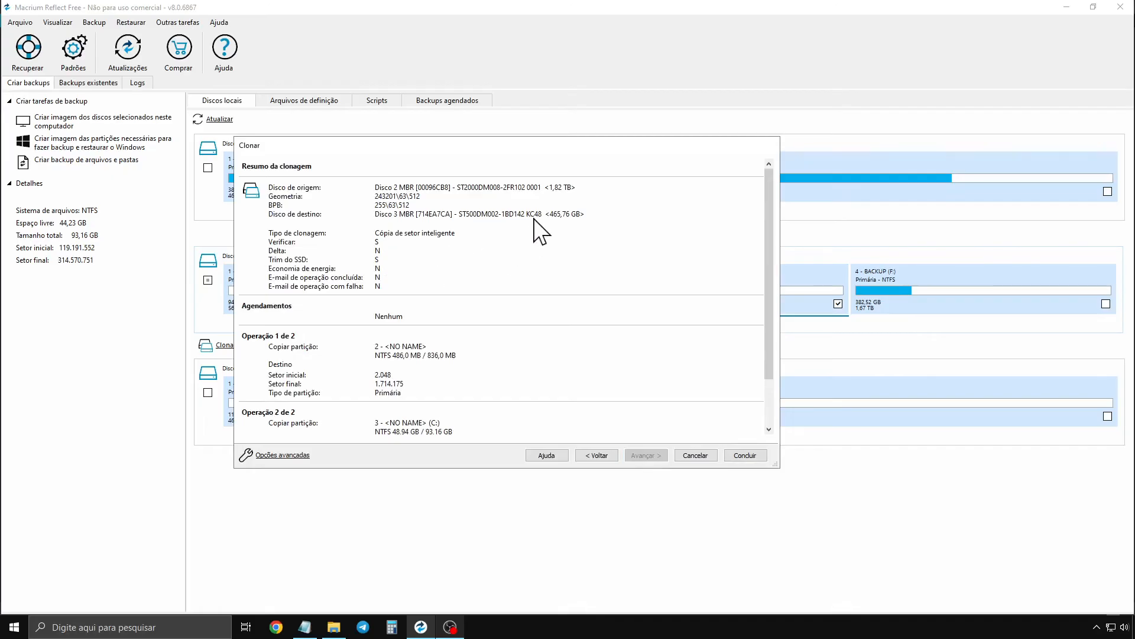
- Review the two copy operations and finish the clone setup, running it immediately and saving the XML definition as Minha Clonagem(1)
scroll(534, 219, "down", 3)
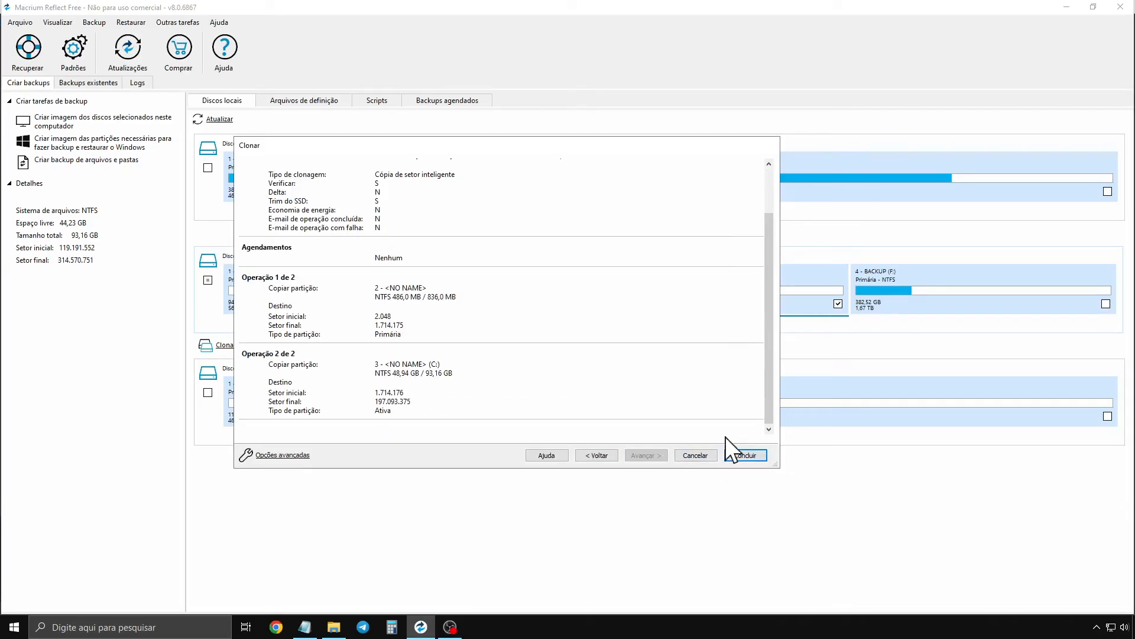
left_click(756, 455)
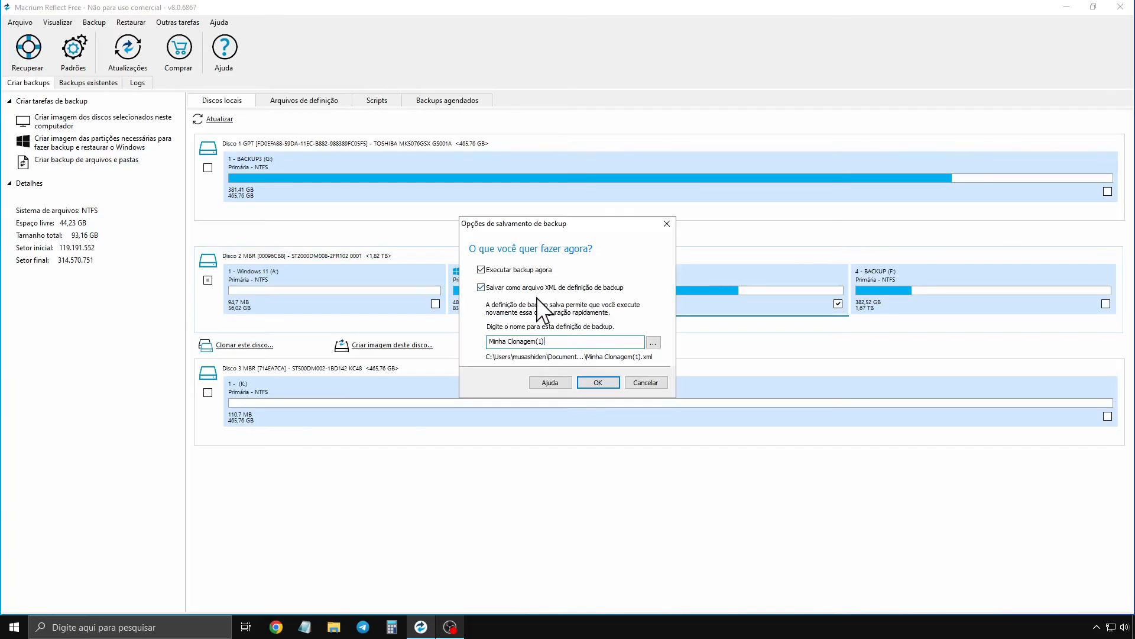
left_click(598, 383)
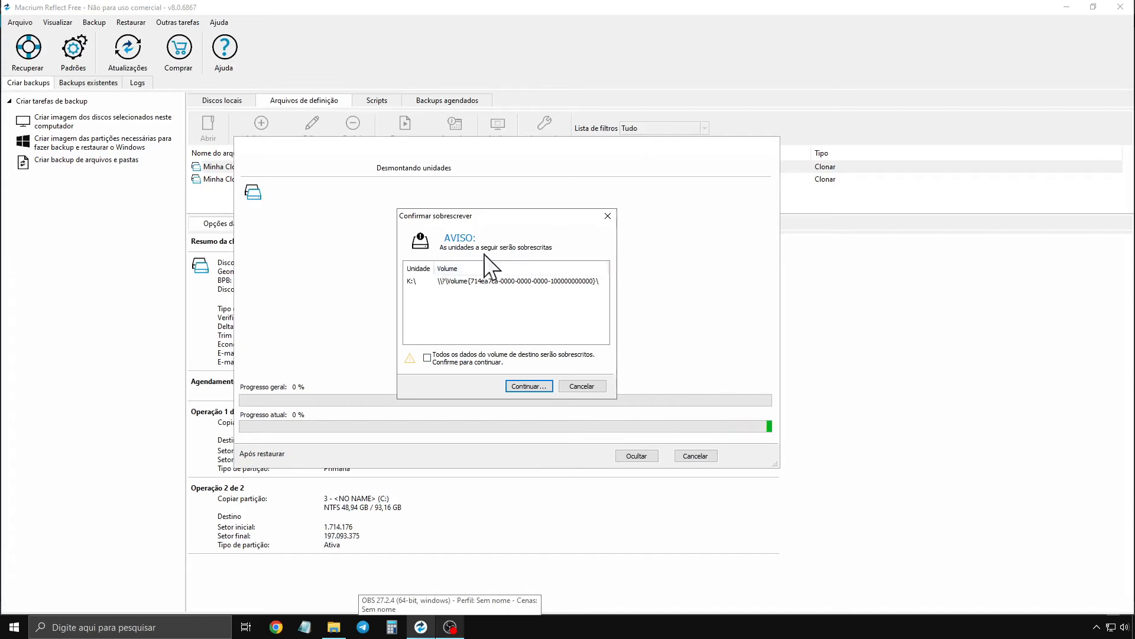
- Switch to File Explorer and check the properties of Disco Local (K:) to identify the drive that the clone overwrites
left_click(334, 627)
right_click(74, 558)
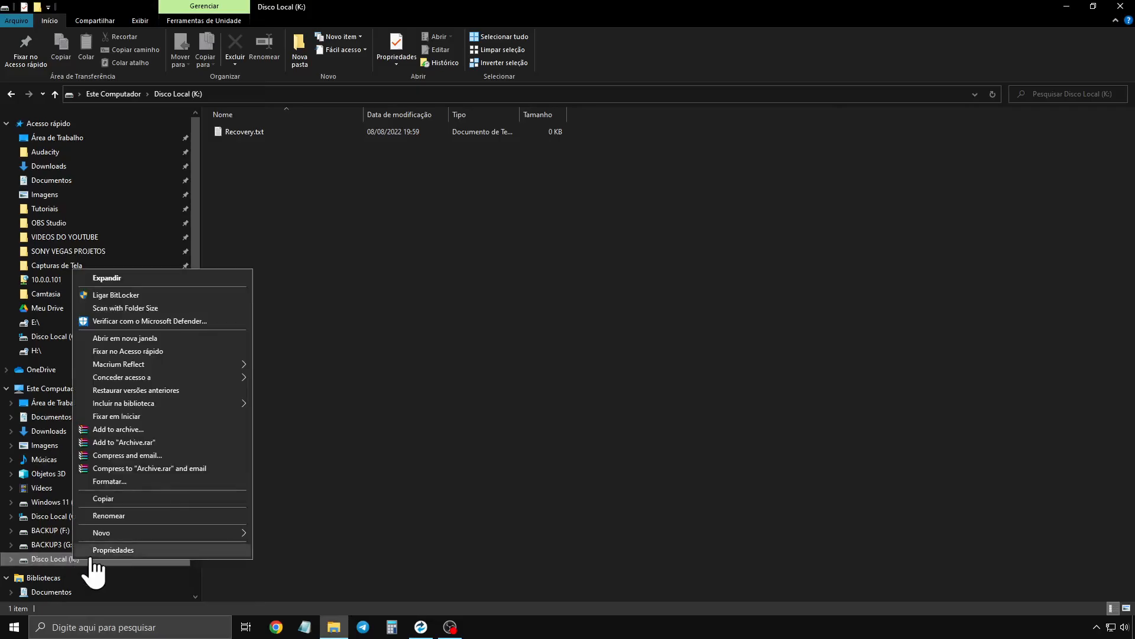
left_click(125, 550)
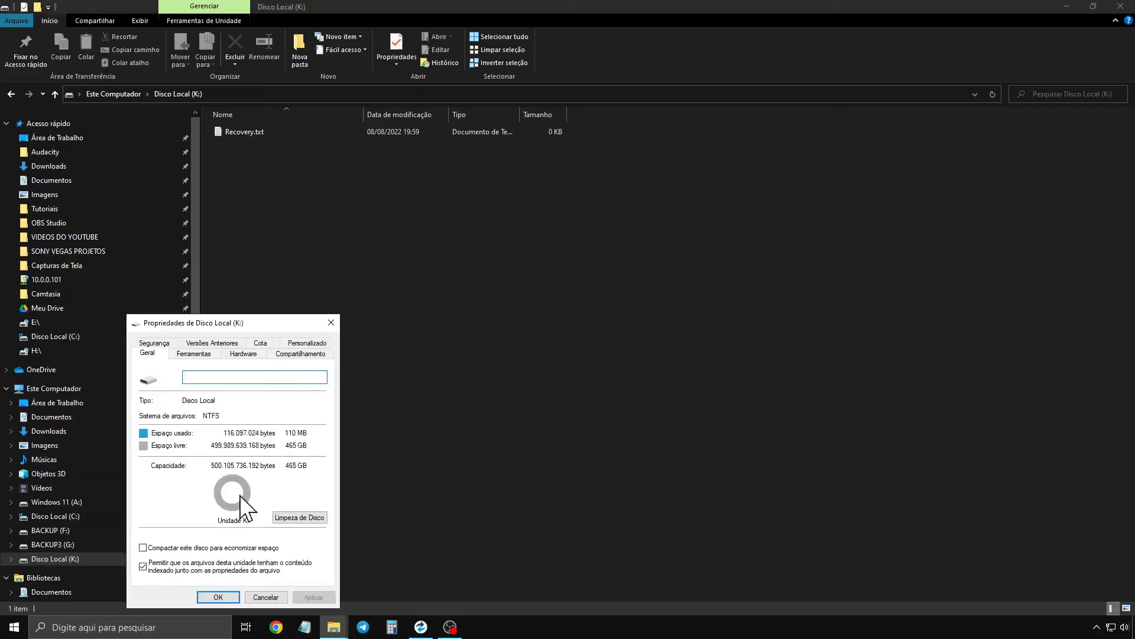
left_click(335, 318)
right_click(82, 561)
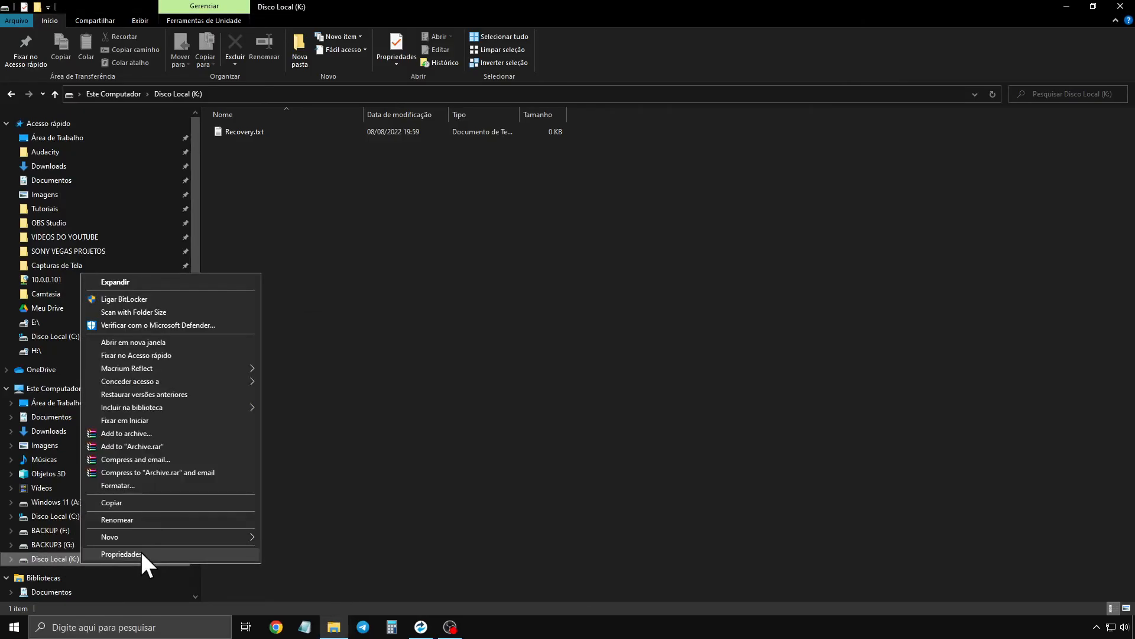
left_click(142, 552)
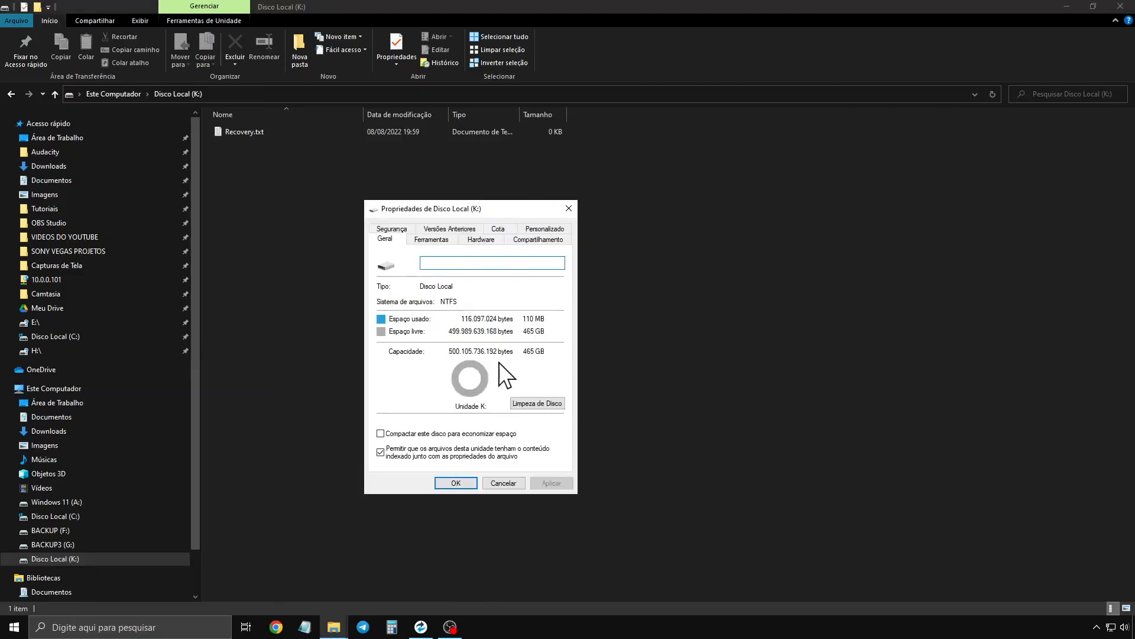
left_click(571, 210)
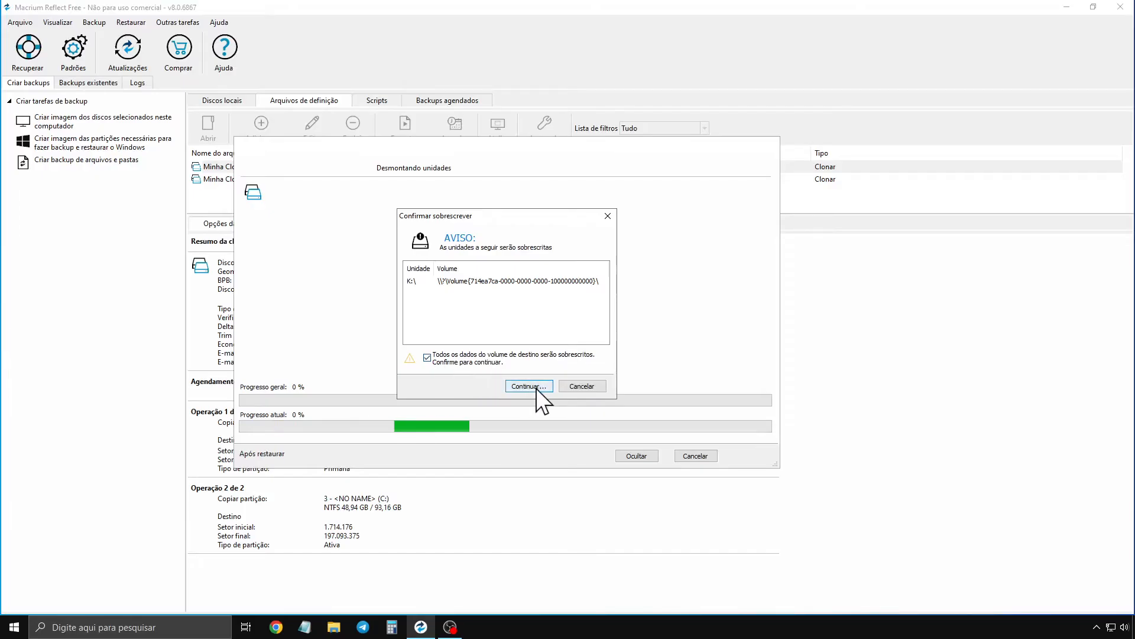
- Confirm overwriting all data on drive K:, run the clone to completion, and close the progress window
left_click(528, 386)
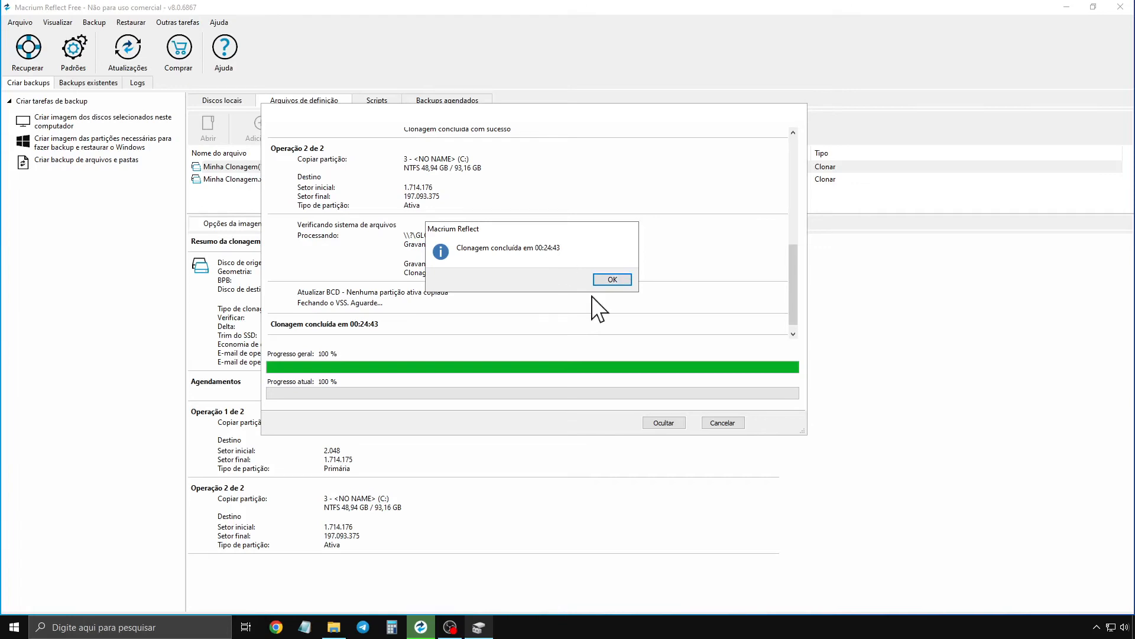
left_click(613, 280)
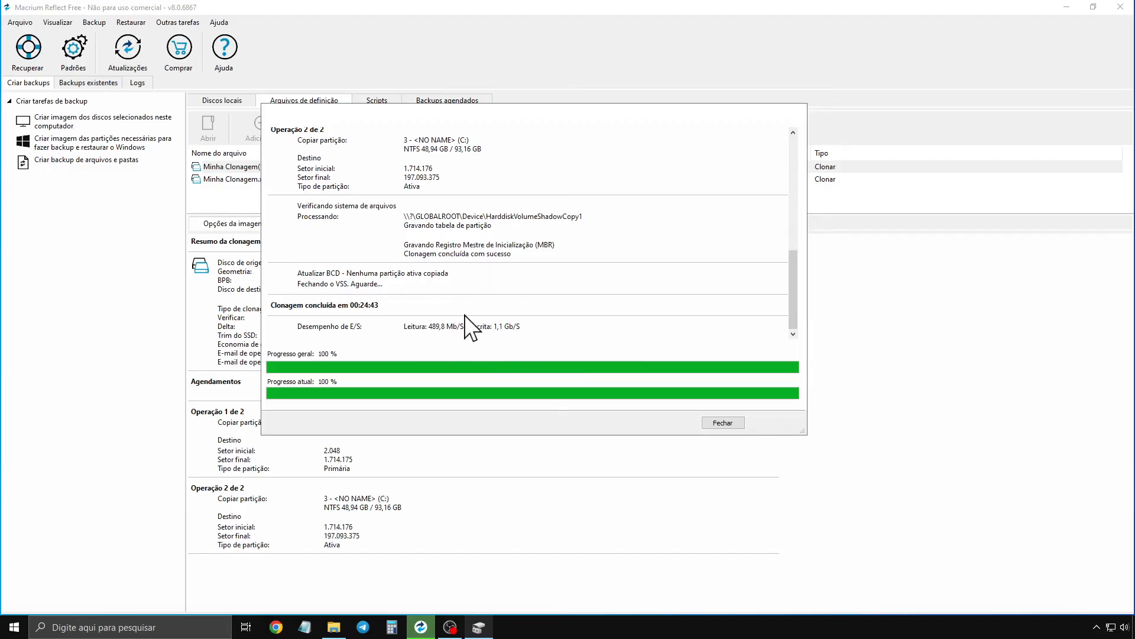
left_click(713, 423)
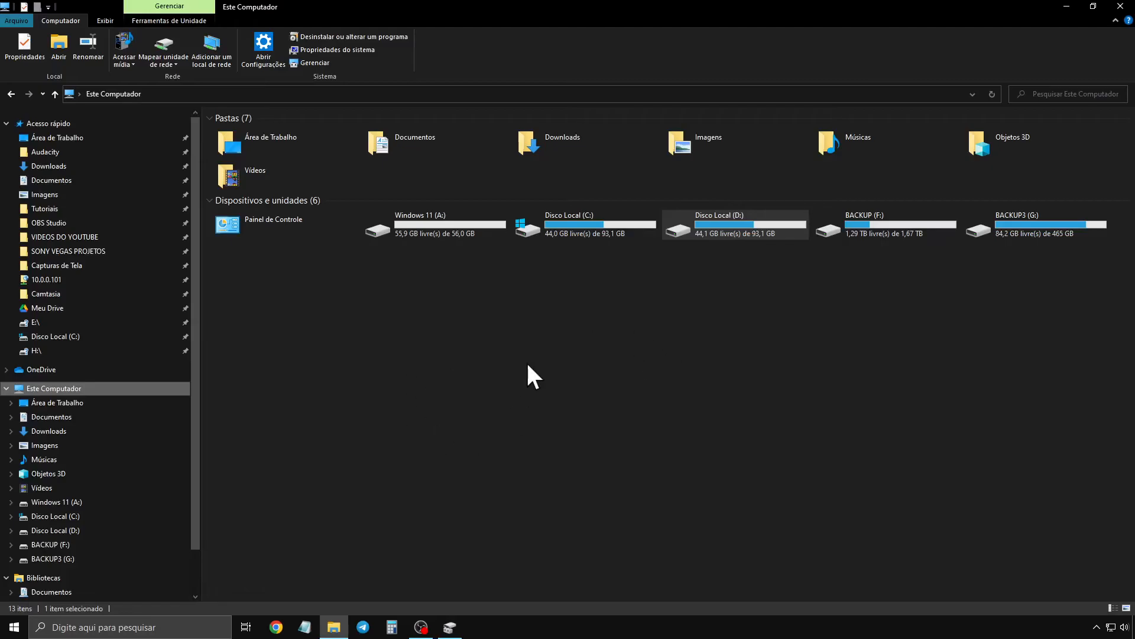
- Compare the original Disco Local (C:) with the cloned Disco Local (D:) among the drives of This PC in File Explorer
left_click(555, 272)
left_click(102, 387)
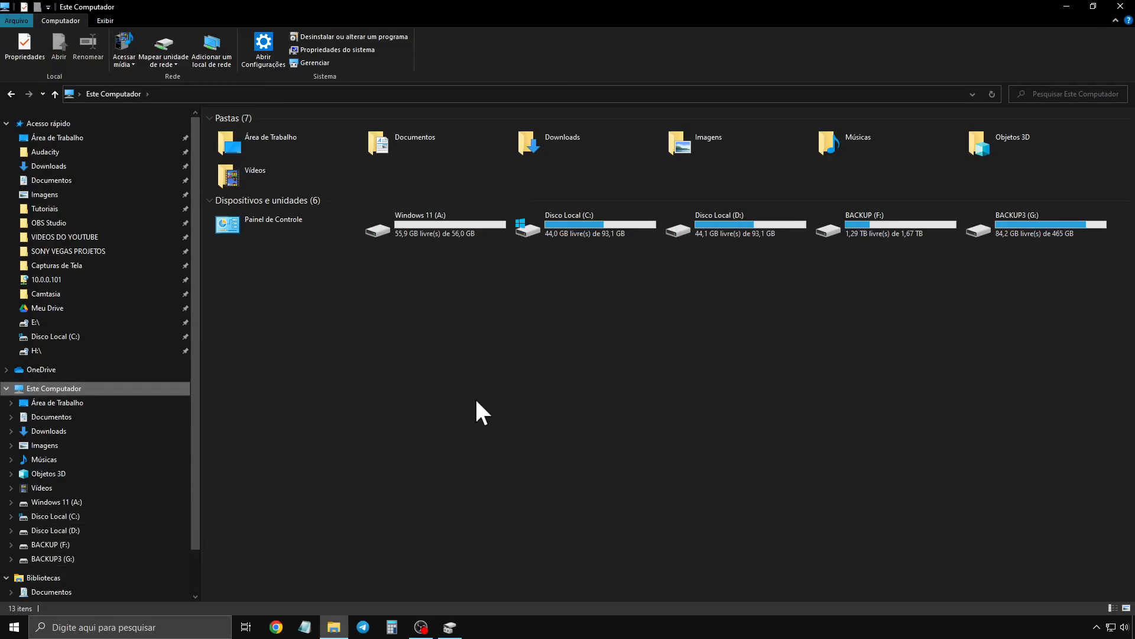
left_click(573, 227)
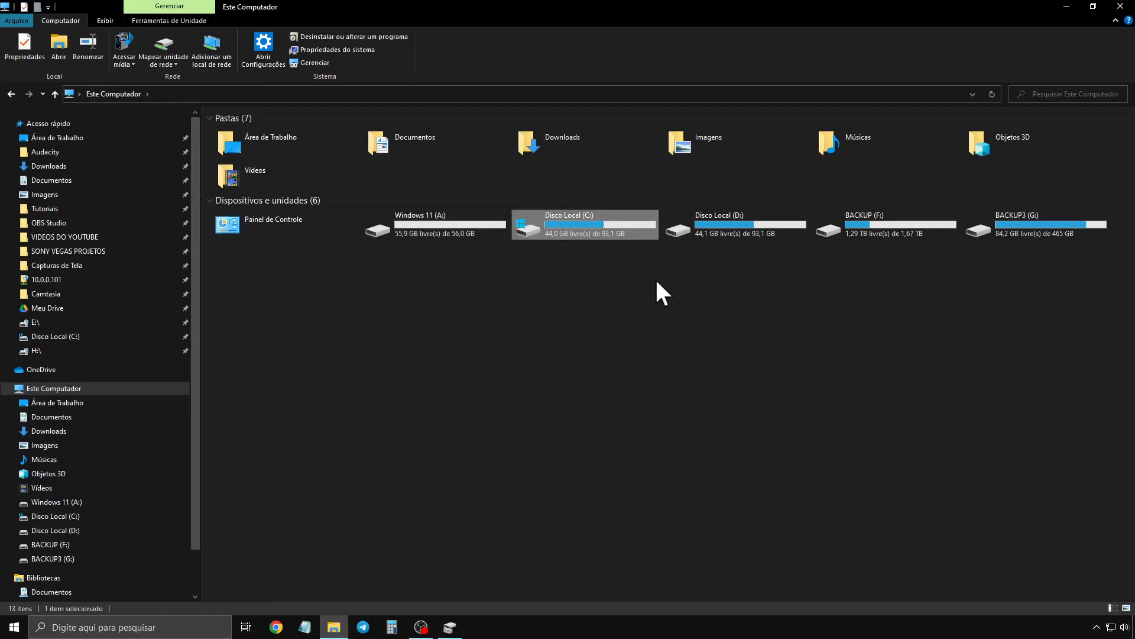
key("Right")
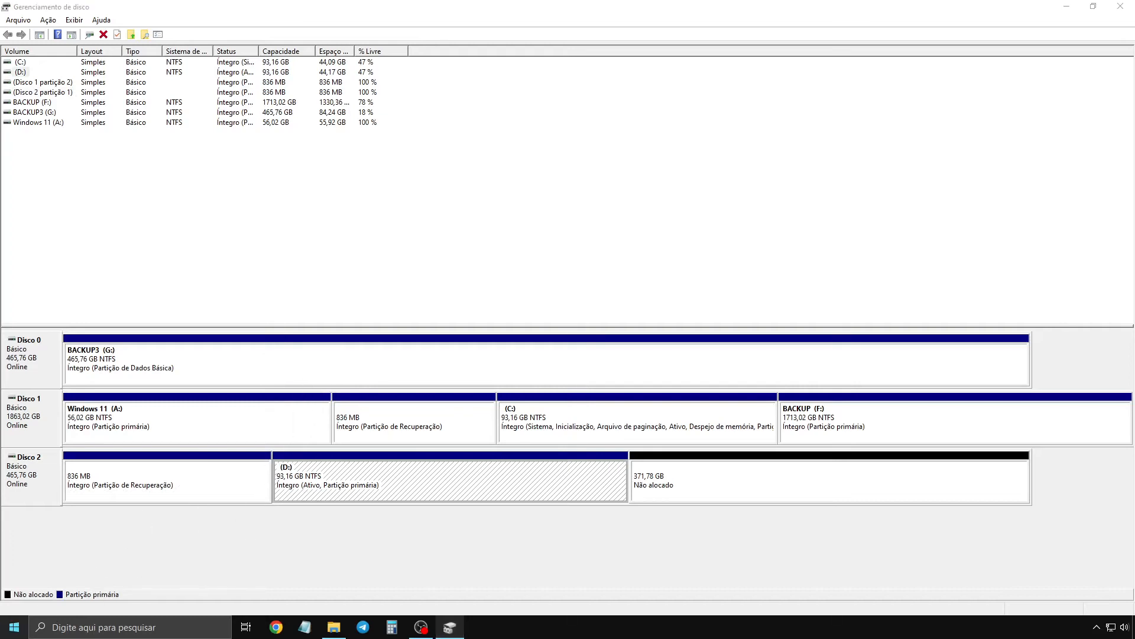
- Open Windows Disk Management and examine the cloned recovery partition and the D: partition on Disk 2
right_click(14, 627)
left_click(78, 421)
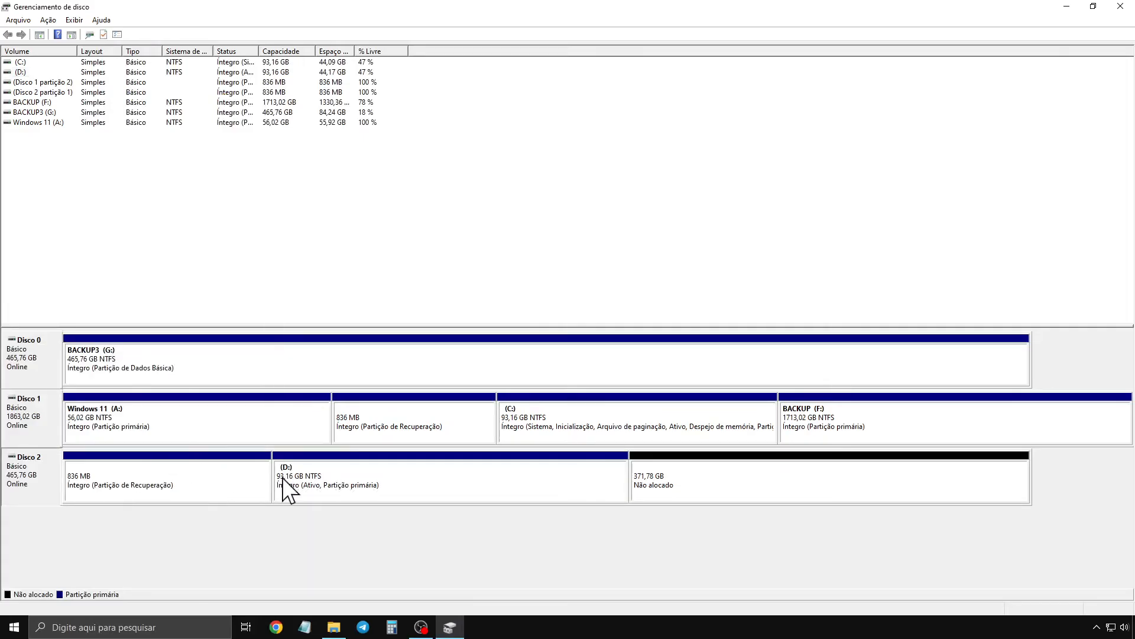
left_click(157, 481)
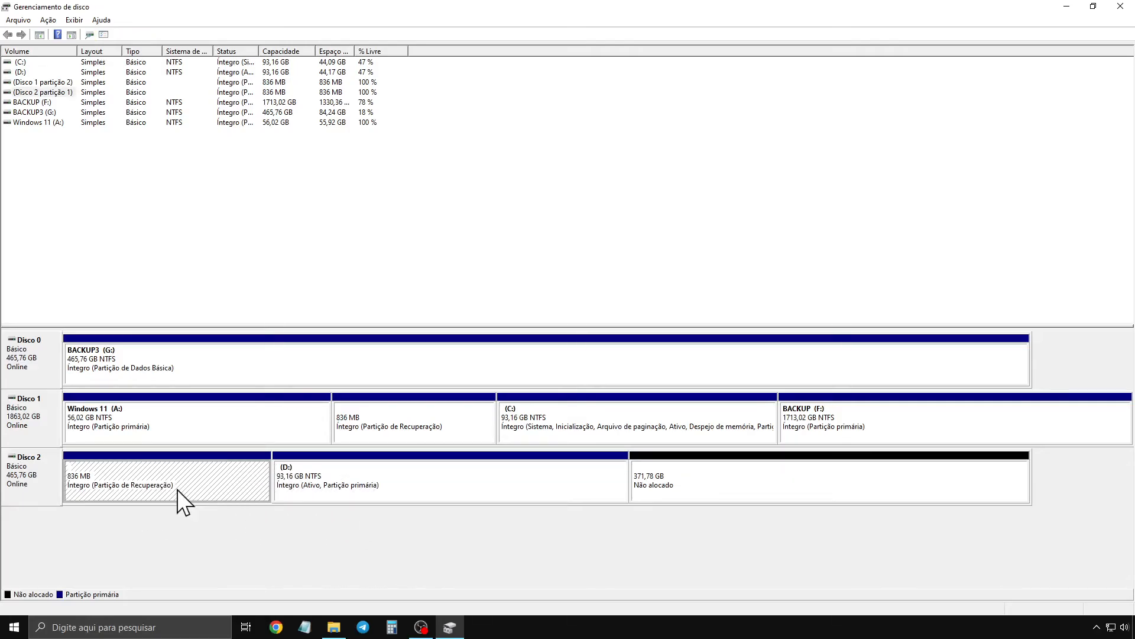
left_click(466, 483)
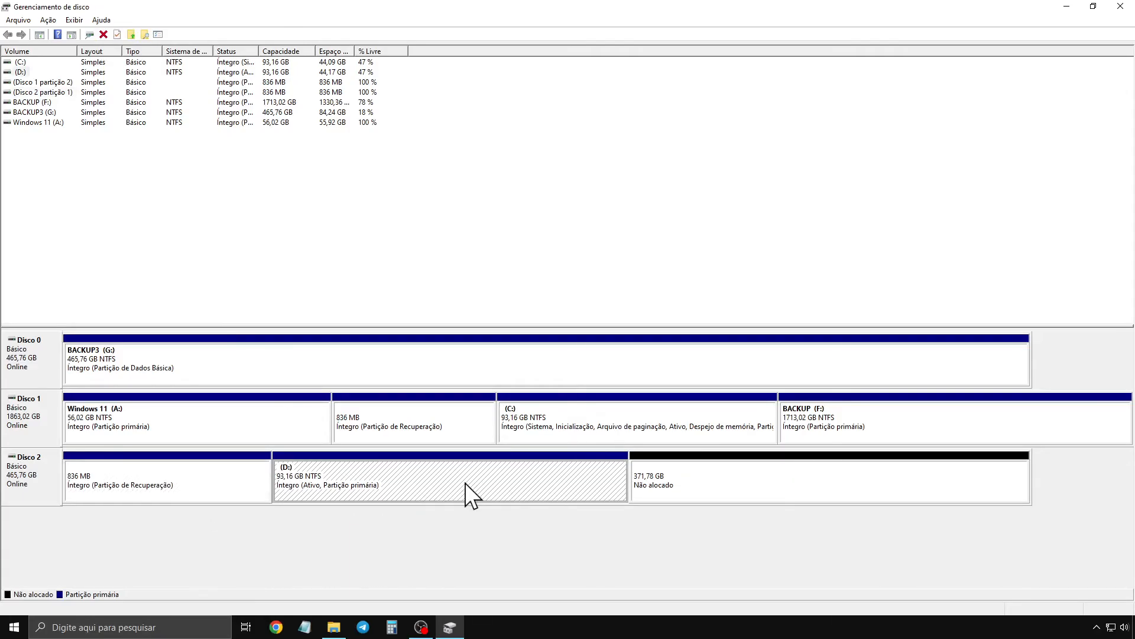
- Create a 380701 MB simple volume in Disk 2's unallocated space, quick-formatted as NTFS and labelled BACKUP BARRACUDA 500GB, and select it in File Explorer
left_click(728, 485)
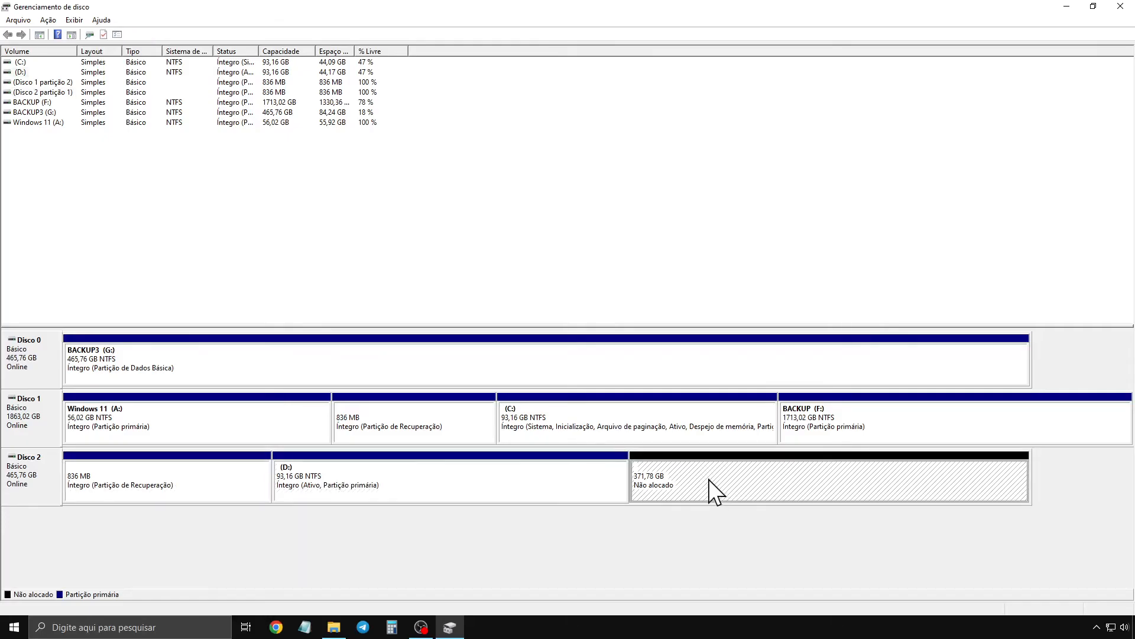
right_click(729, 484)
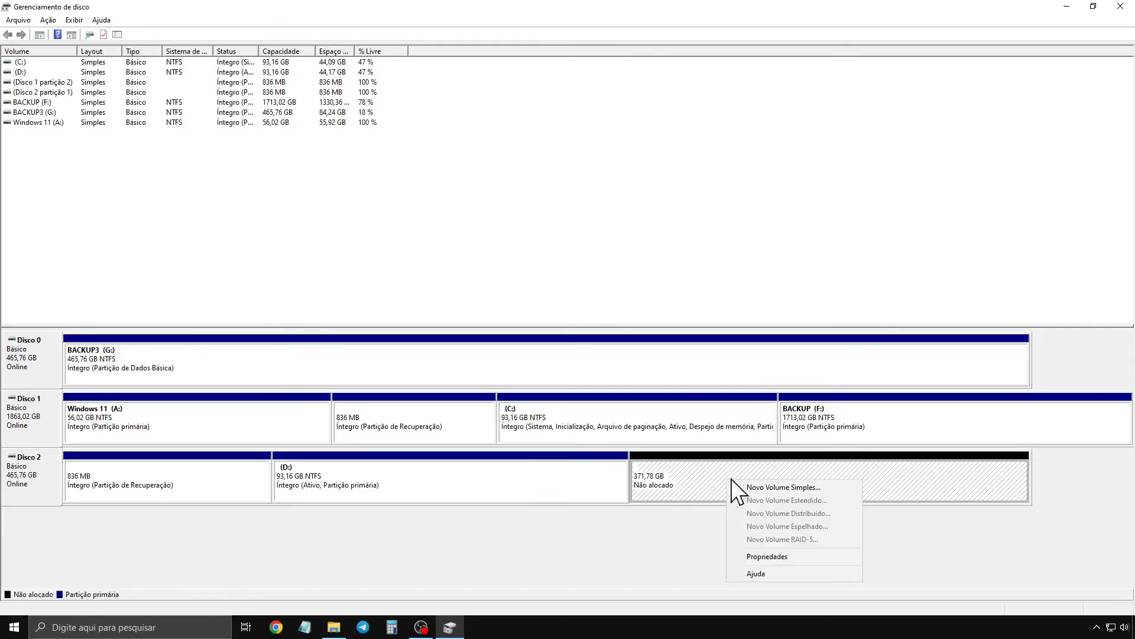
left_click(797, 490)
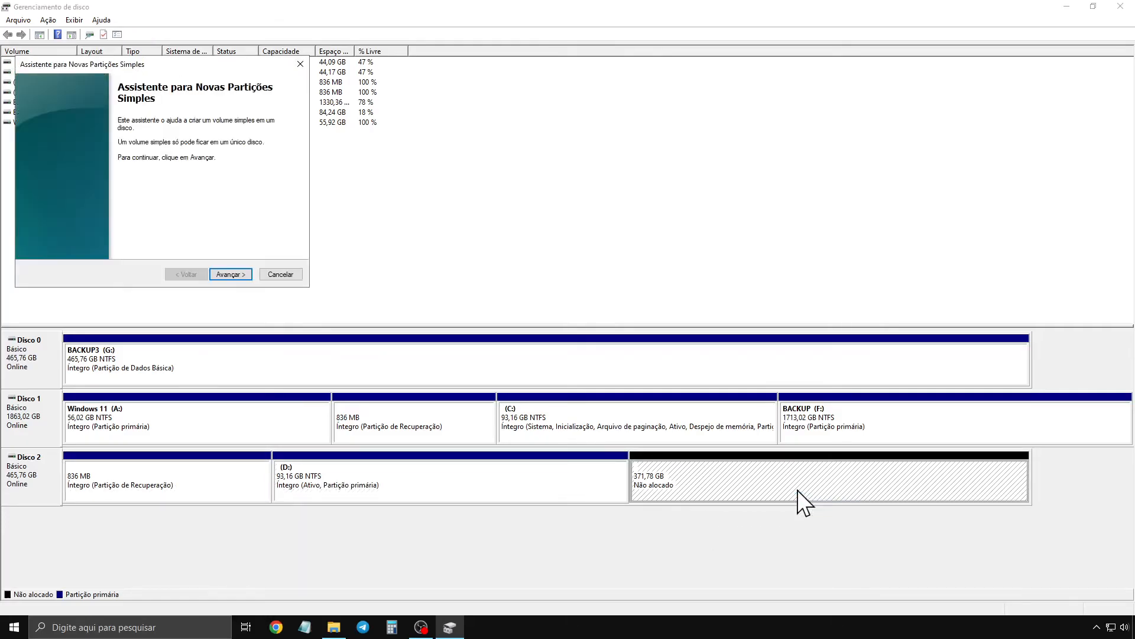
left_click(240, 275)
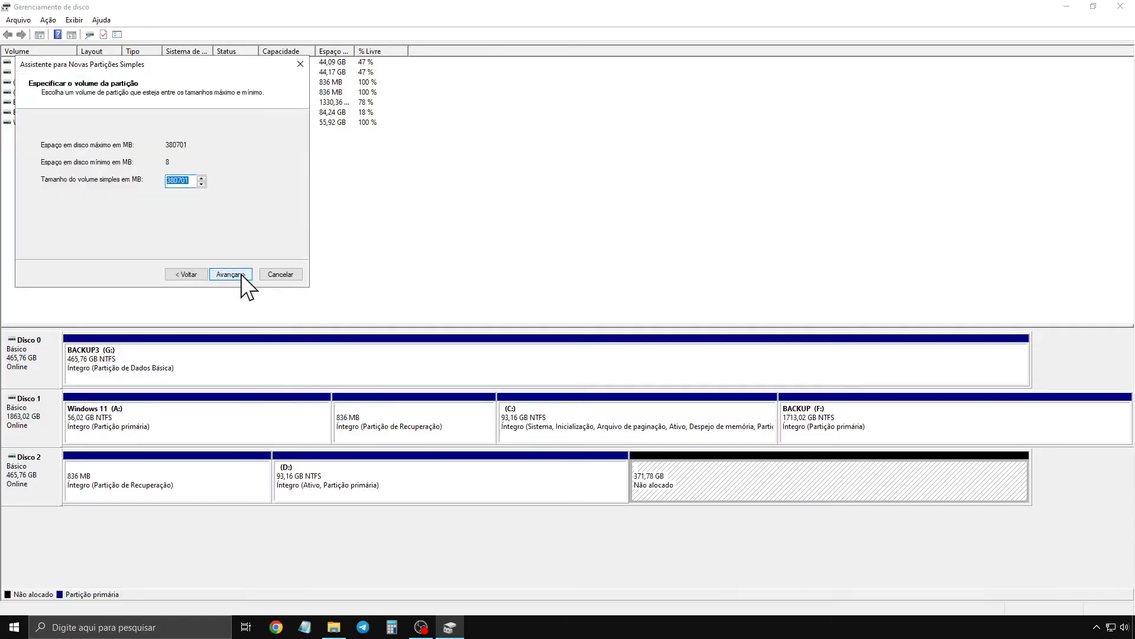
left_click(224, 272)
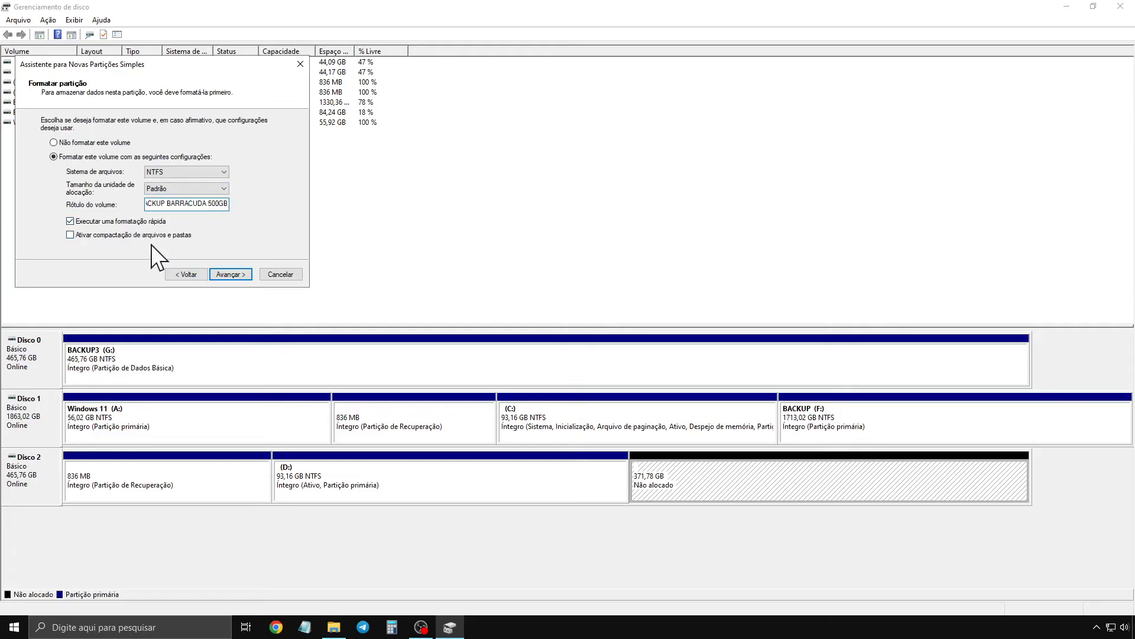
left_click(229, 274)
left_click(341, 274)
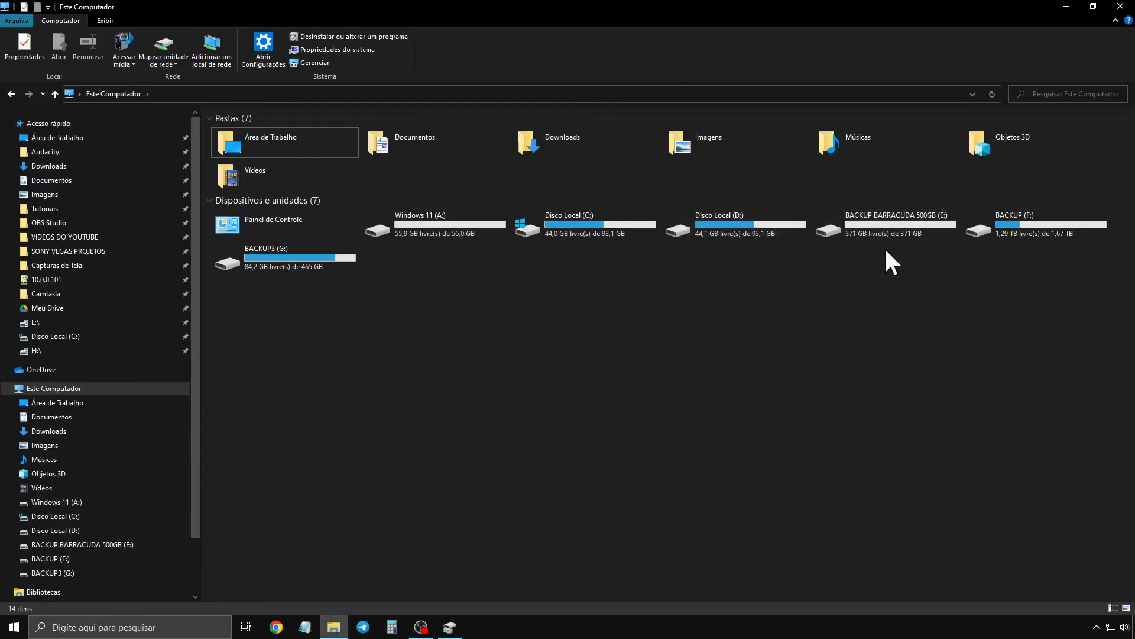
left_click(902, 230)
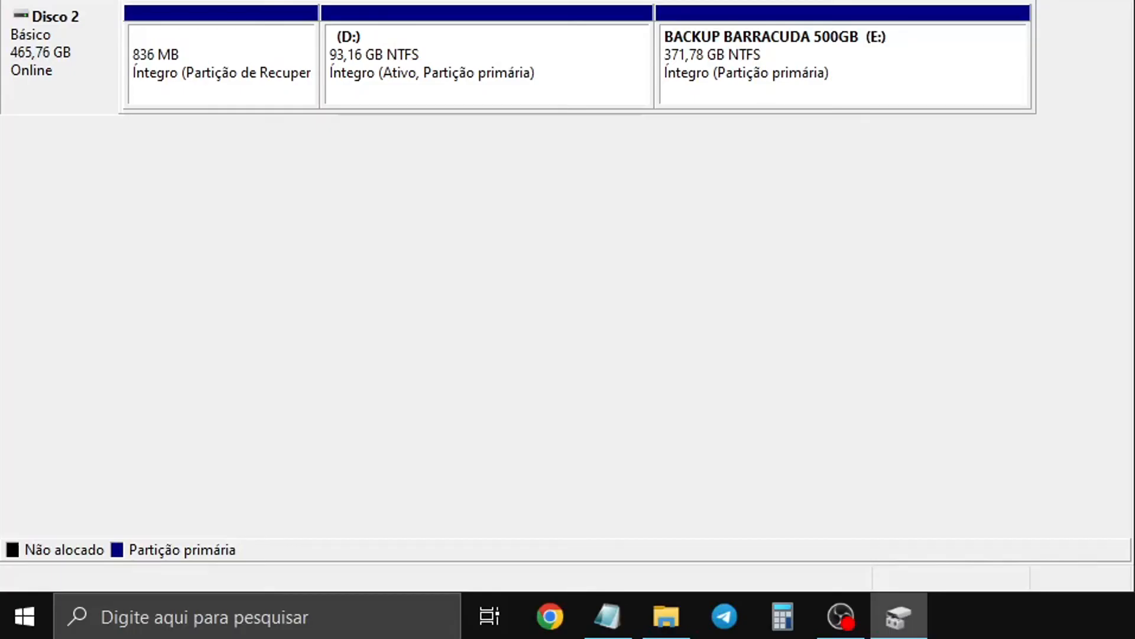
- Bring up the Windows power options for shutting down the computer
left_click(1, 632)
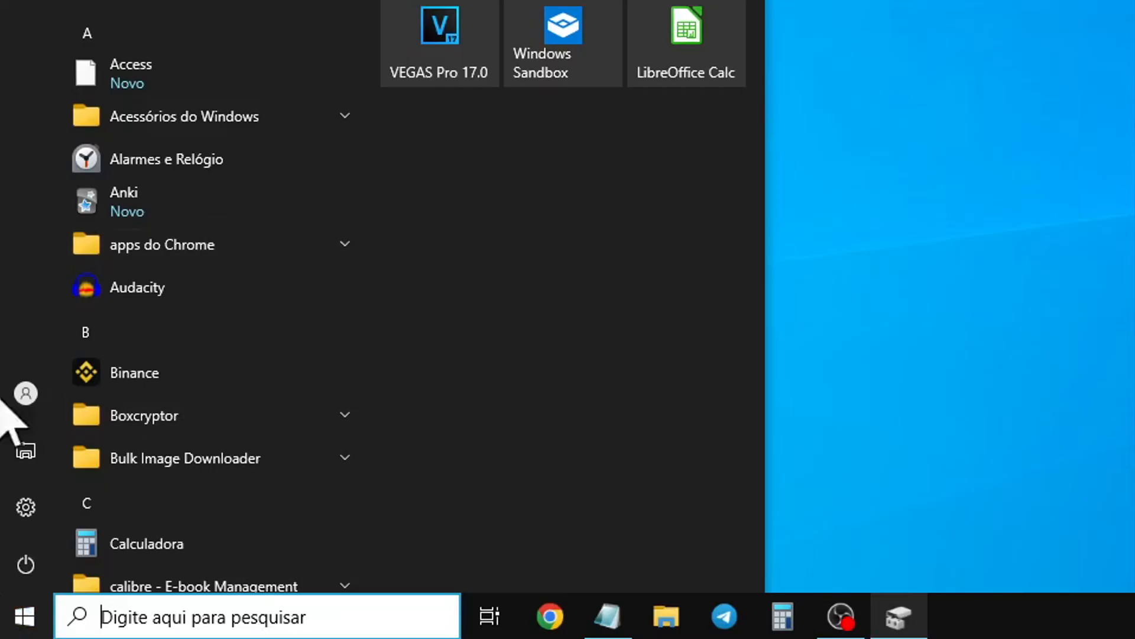
left_click(25, 565)
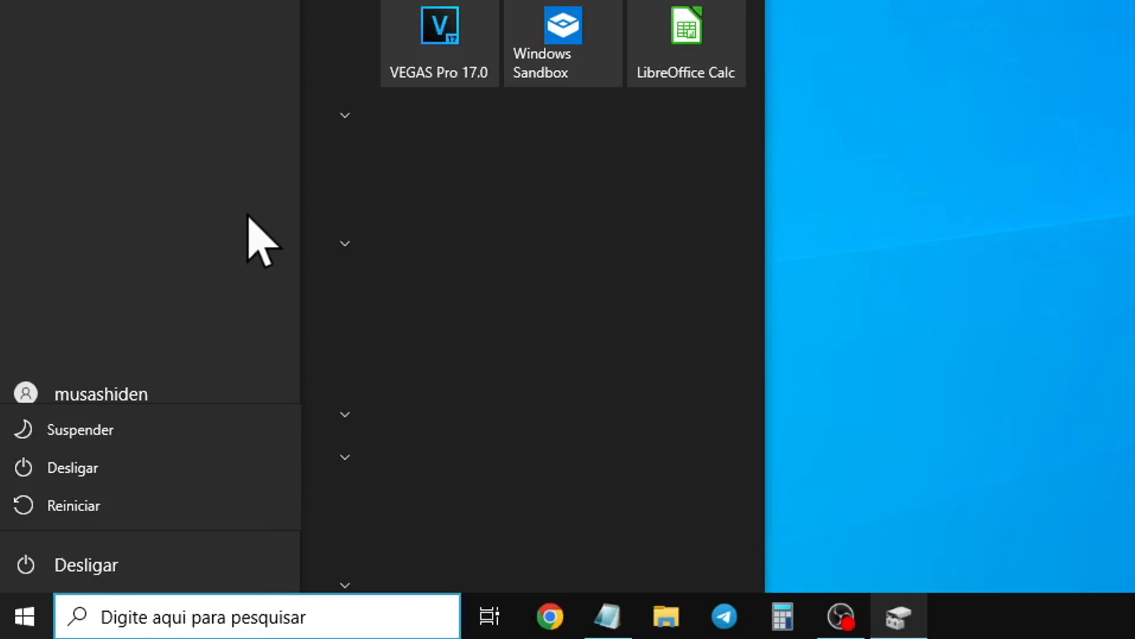
left_click(18, 626)
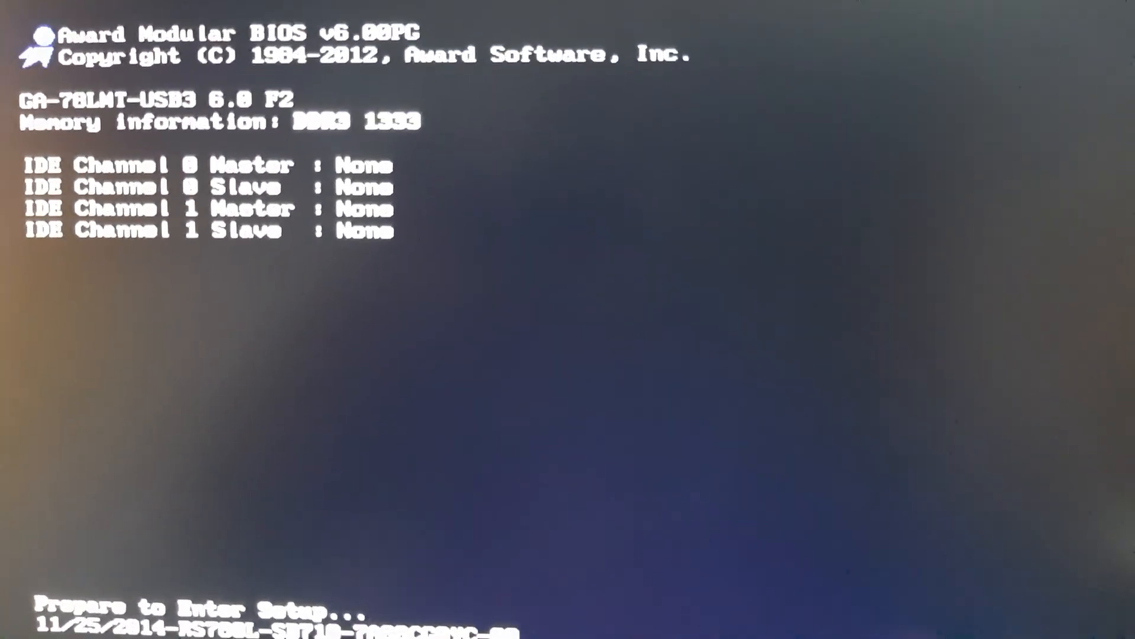
- Enter the Advanced BIOS Features and open the Hard Disk Boot Priority list
key("Return")
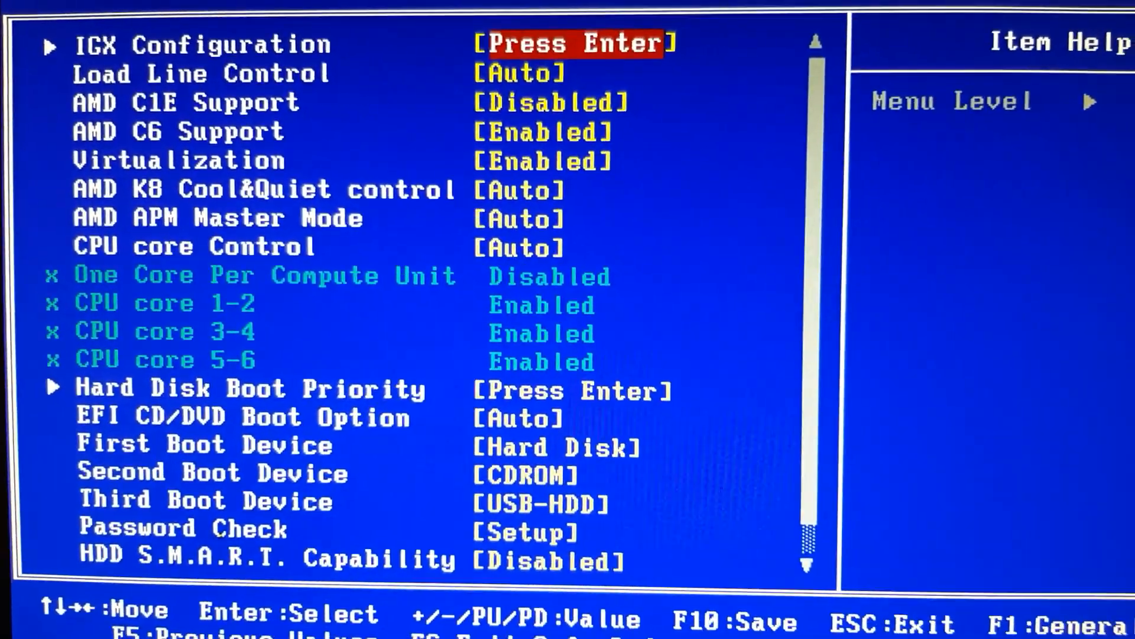
key("Down")
key("Down")
key("Down")
key("Down")
key("Down")
key("Down")
key("Down")
key("Down")
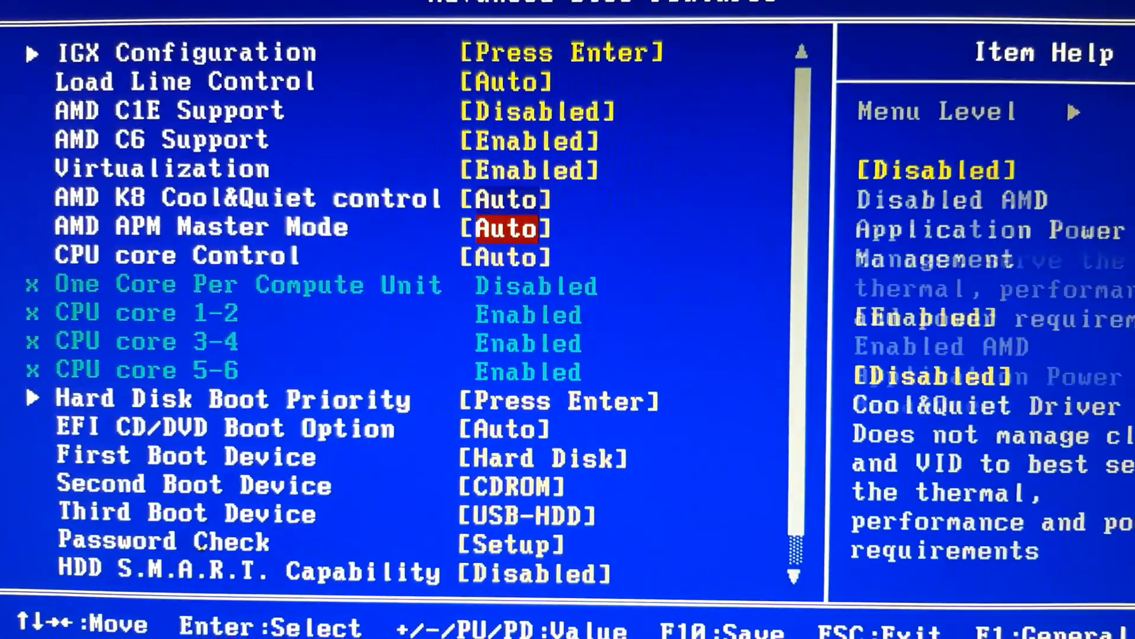
key("Return")
- Make sure ST500DM002-1BD142 is first in the hard disk boot order, then save the BIOS settings and exit
key("Down")
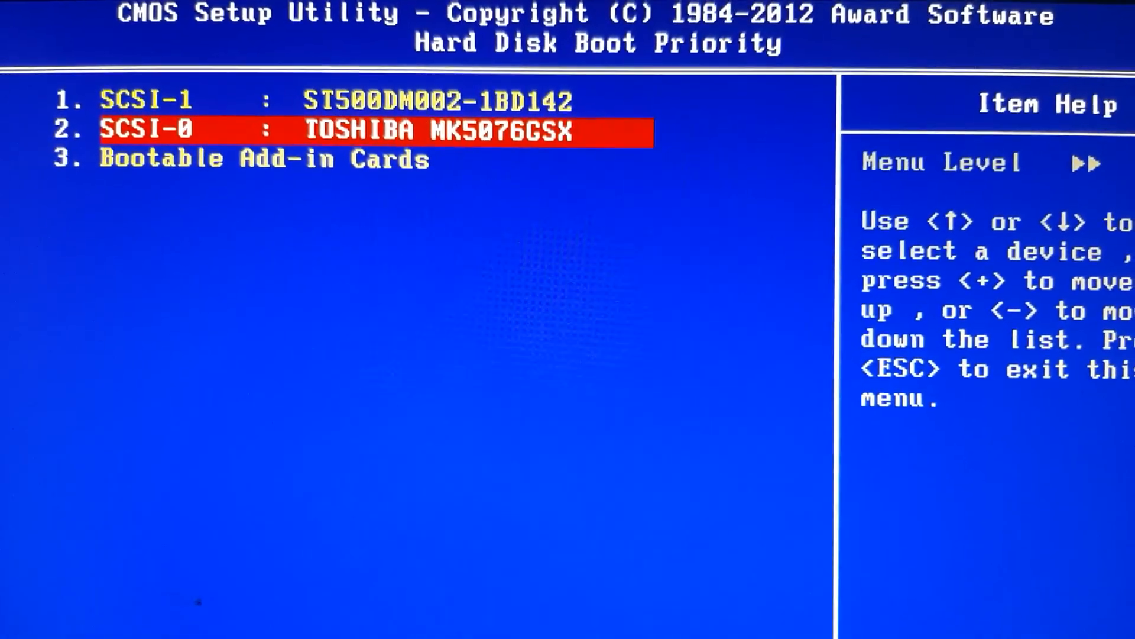
key("Up")
key("Down")
key("Up")
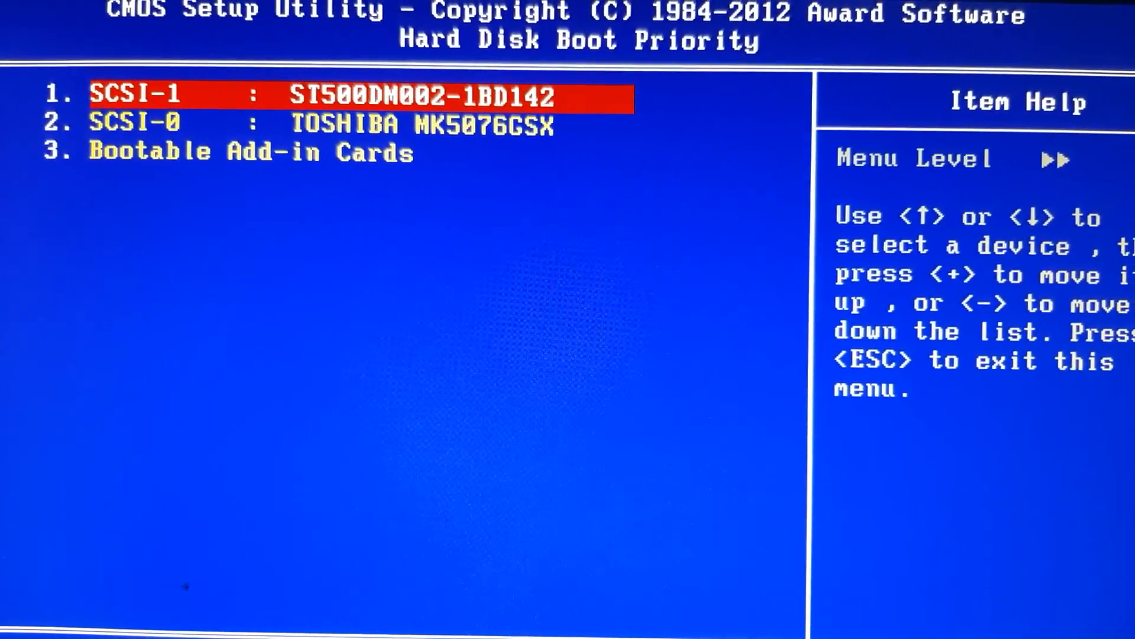
key("Escape")
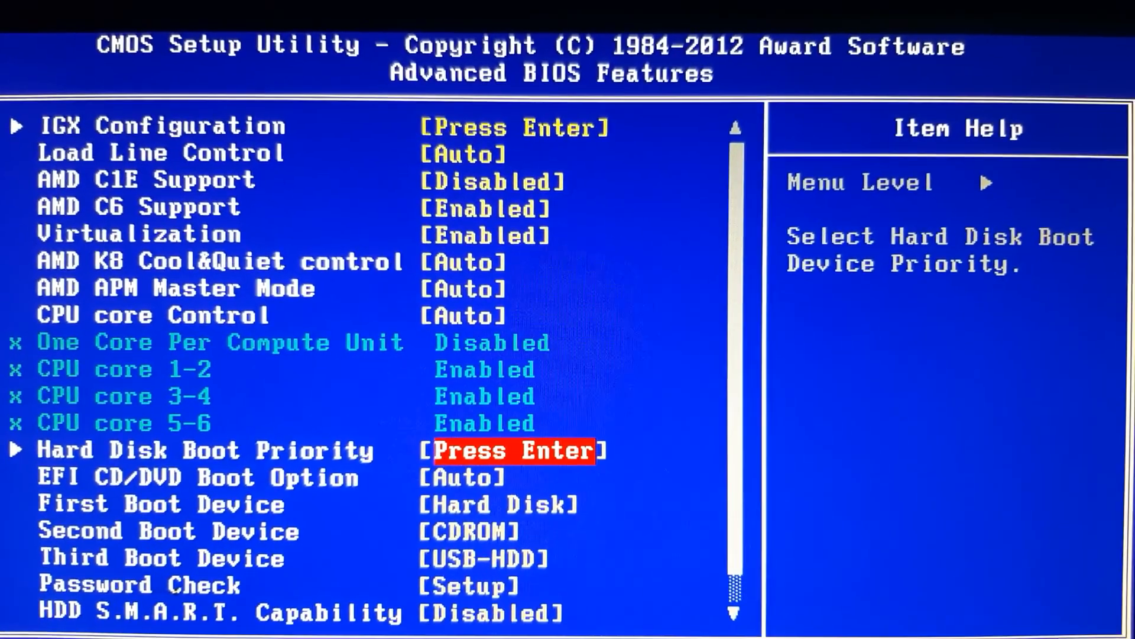
key("F10")
type("Y")
key("Return")
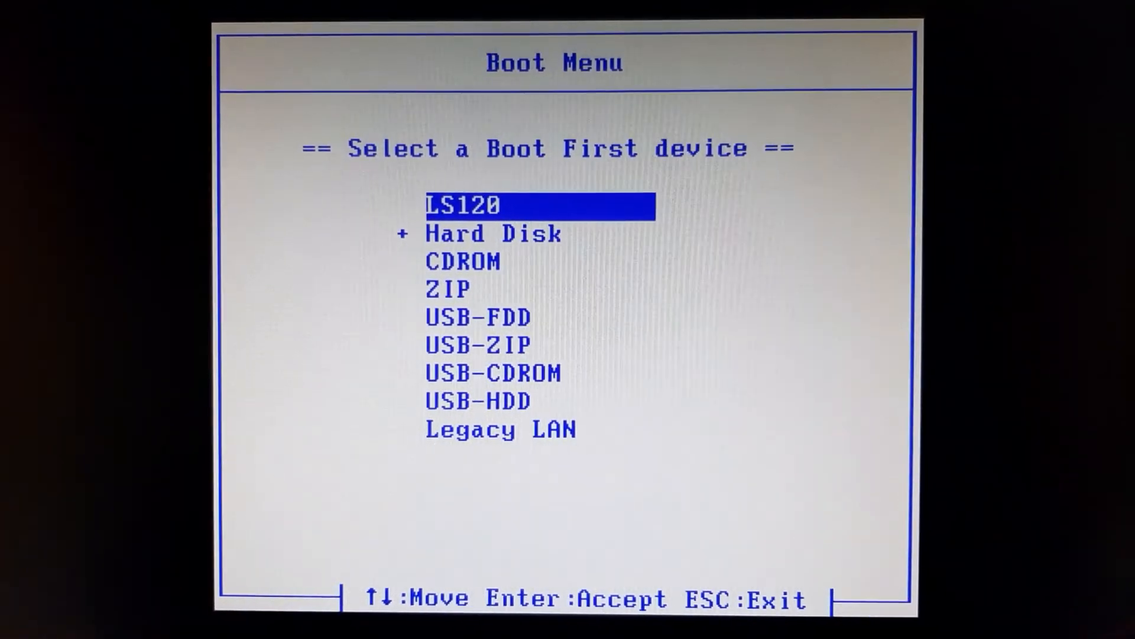
- Choose USB-HDD as the boot-first device to start the Macrium Reflect rescue media
key("Down")
key("Down")
key("Down")
key("Down")
key("Down")
key("Down")
key("Down")
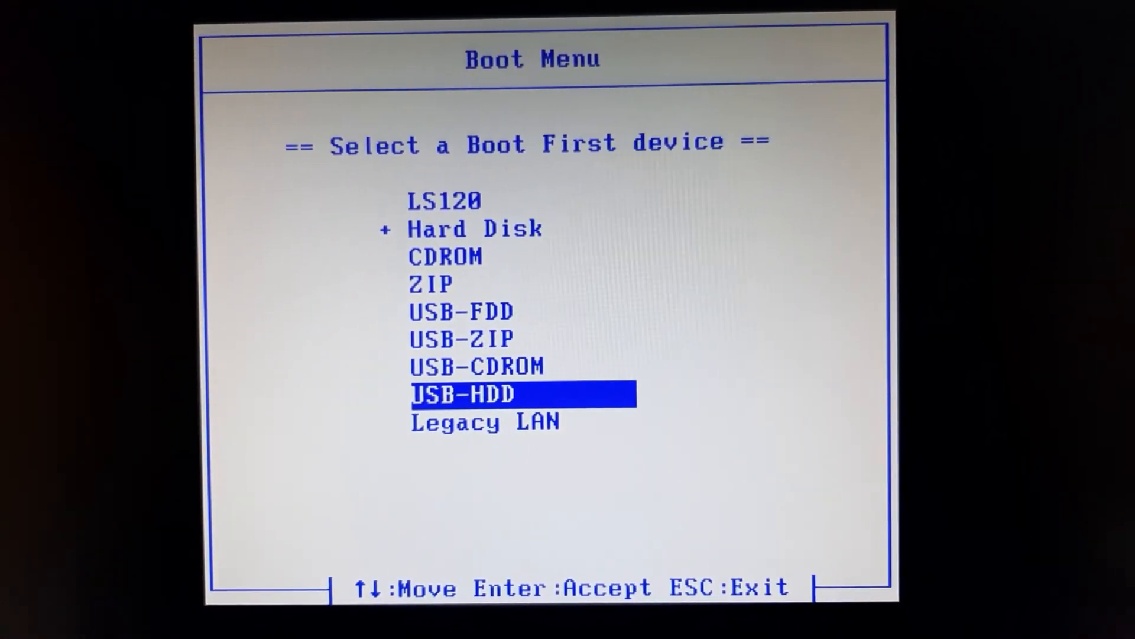
key("Return")
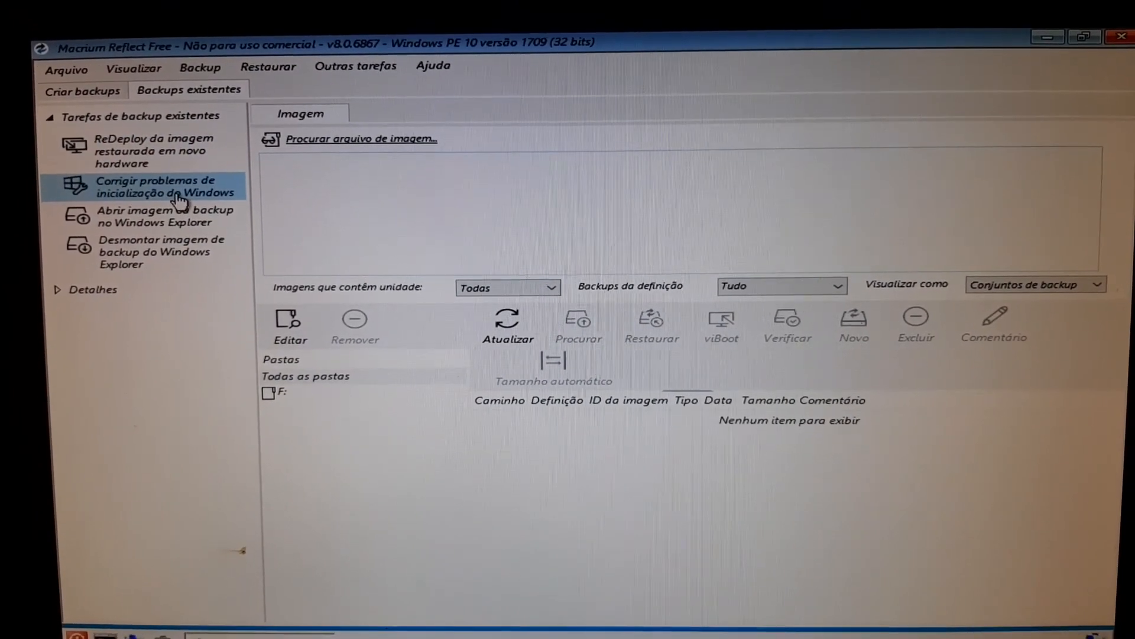
- Check the Windows installation detected by the boot repair tool and the drive letters shown when browsing for an image file
left_click(180, 200)
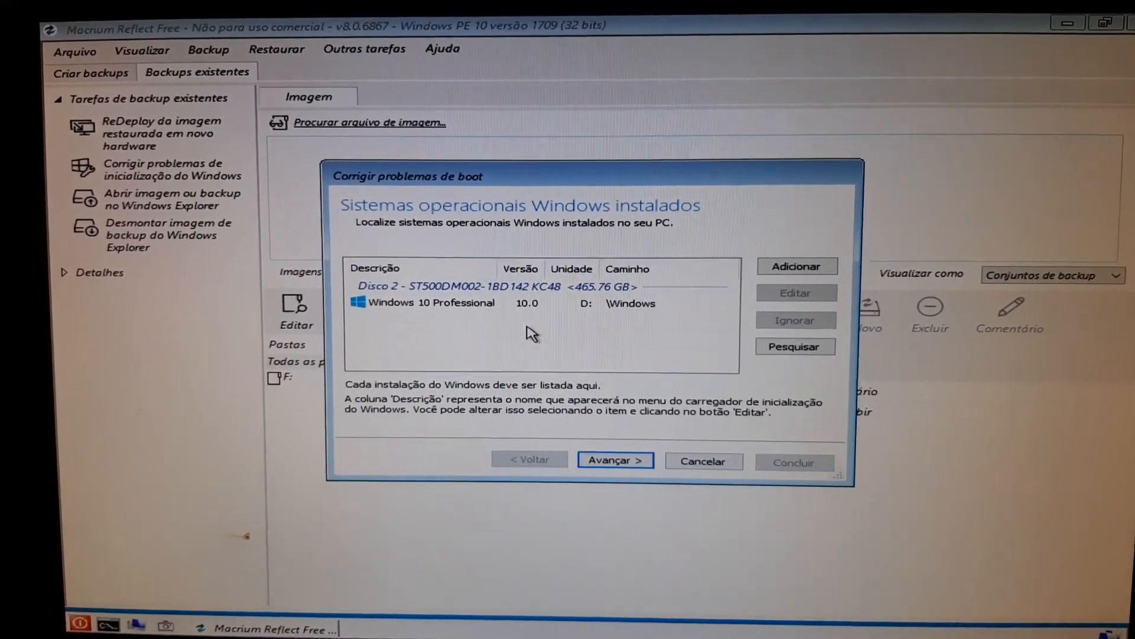
left_click(460, 299)
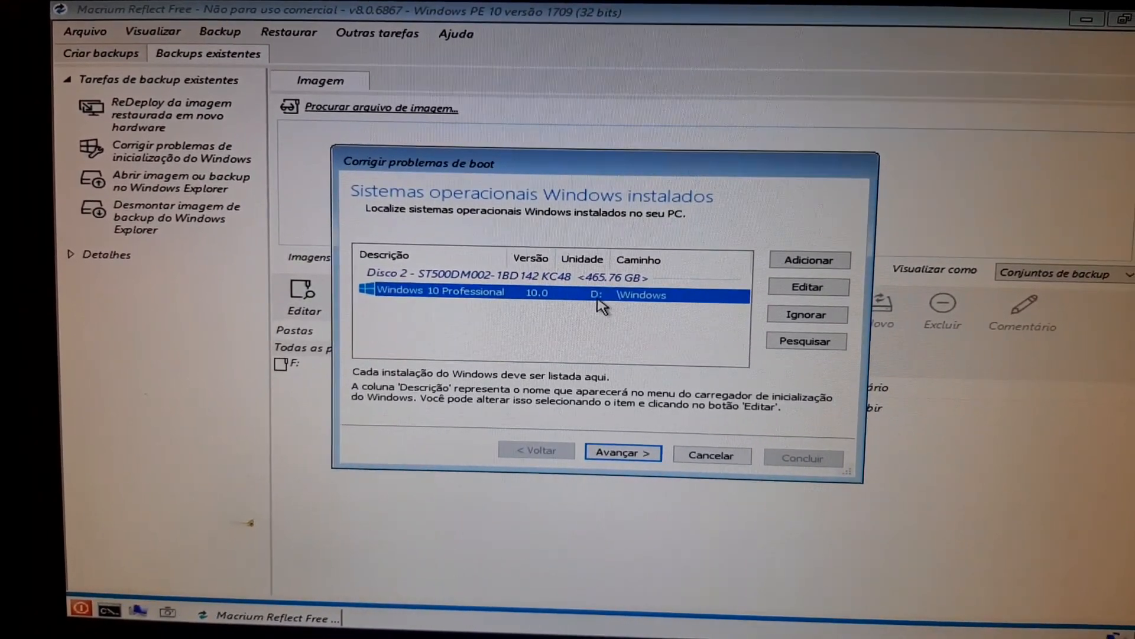
left_click(704, 454)
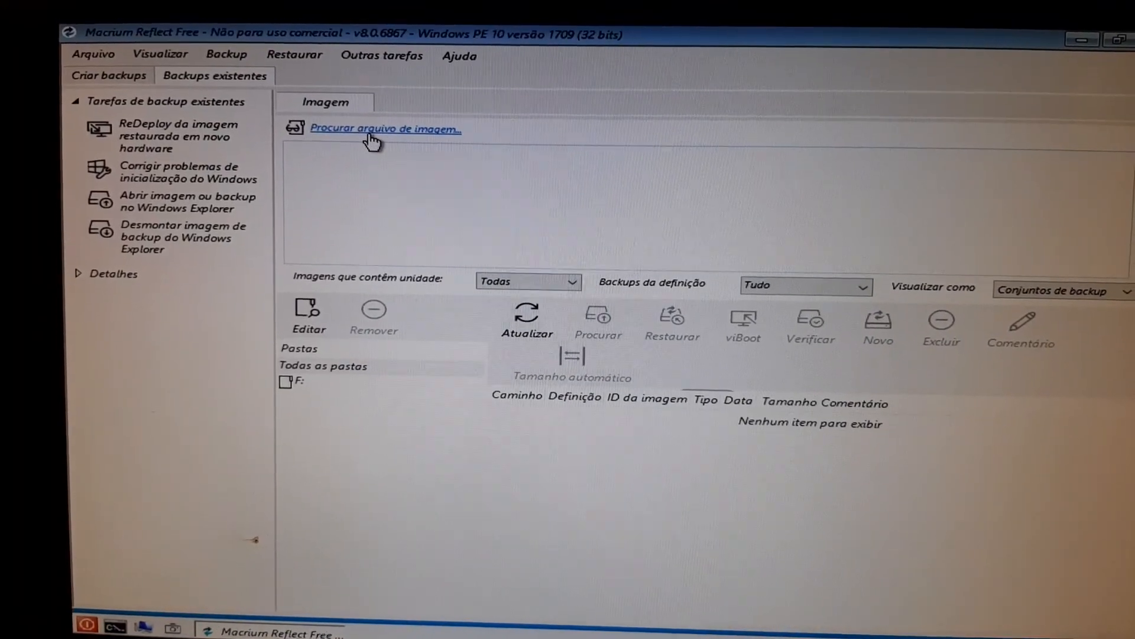
left_click(390, 136)
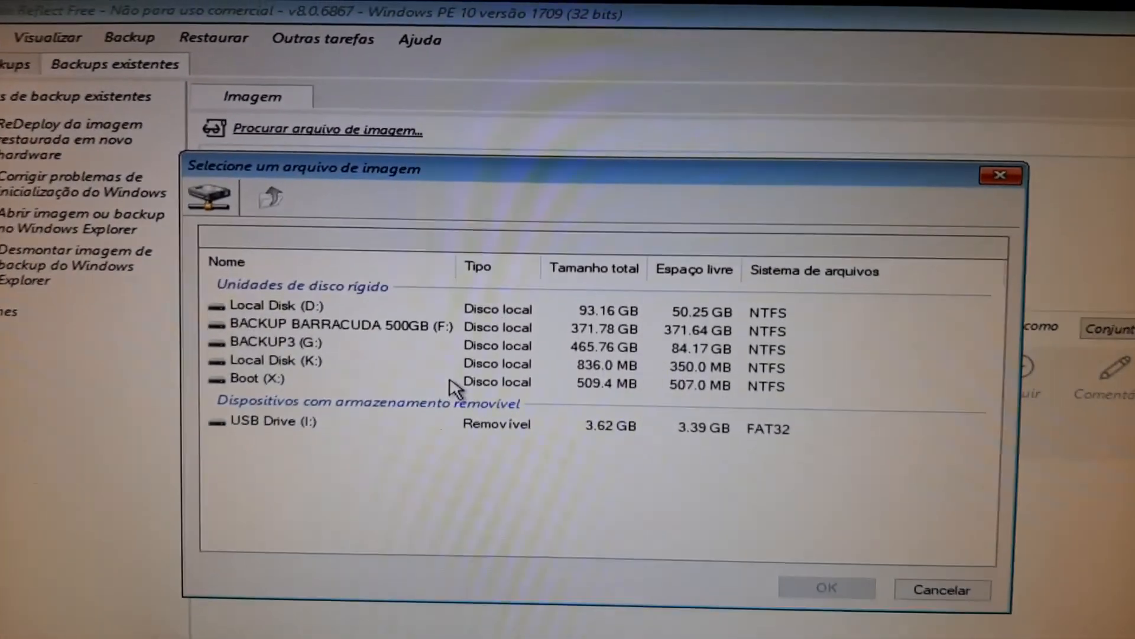
left_click(323, 271)
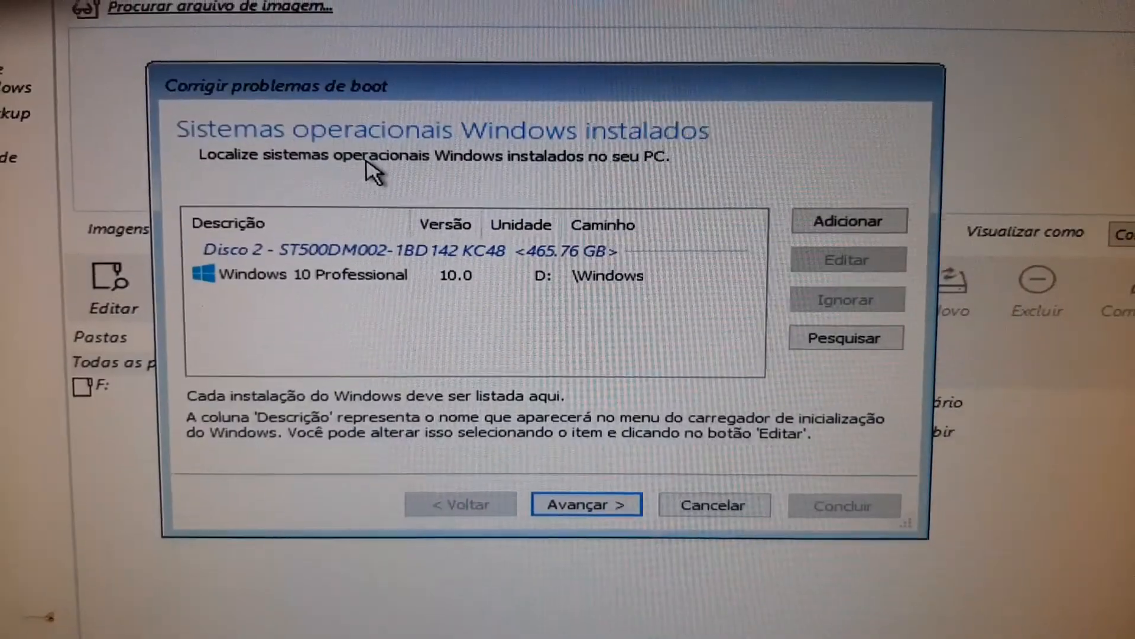
- Repair the boot of Windows 10 Professional on D:, with partition 2 active and all four boot code options enabled, and restart the PC
left_click(450, 275)
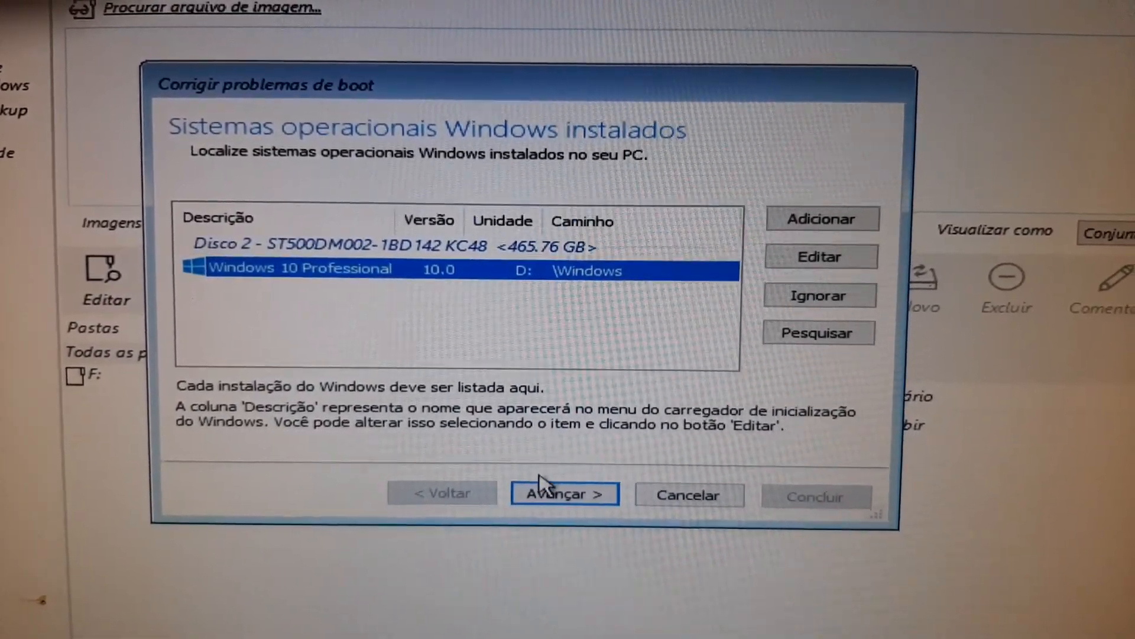
left_click(557, 502)
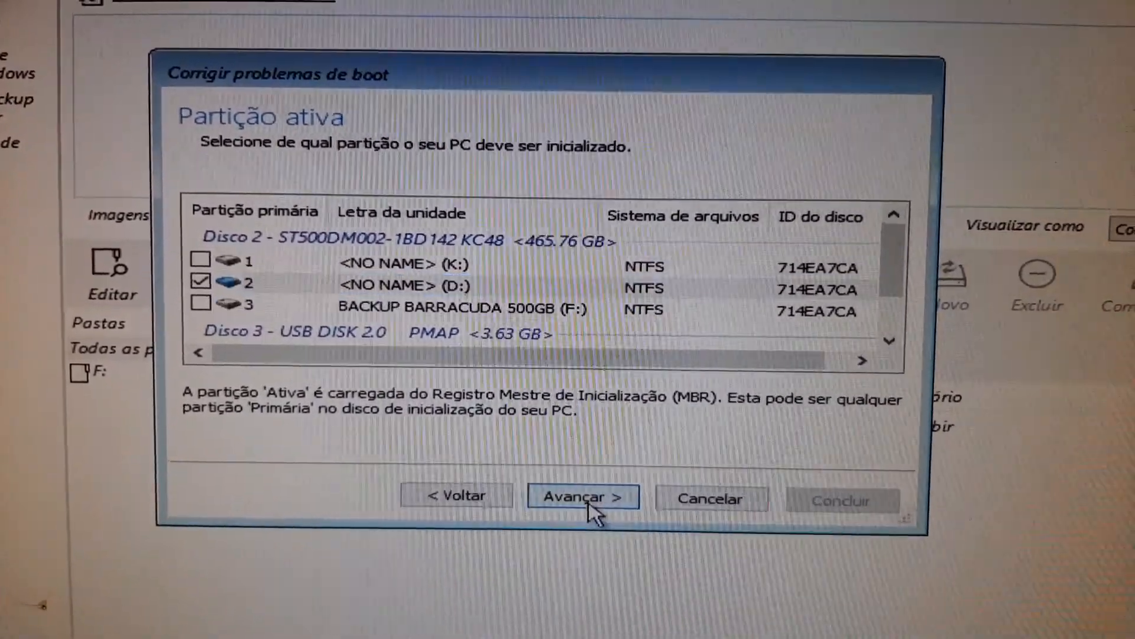
left_click(588, 503)
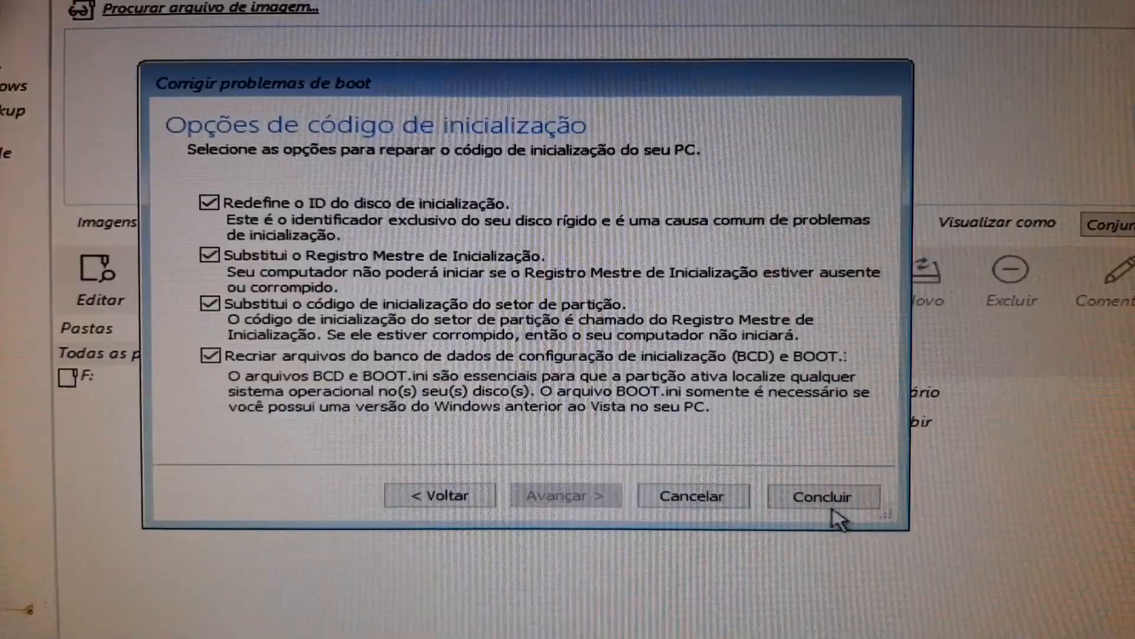
left_click(832, 512)
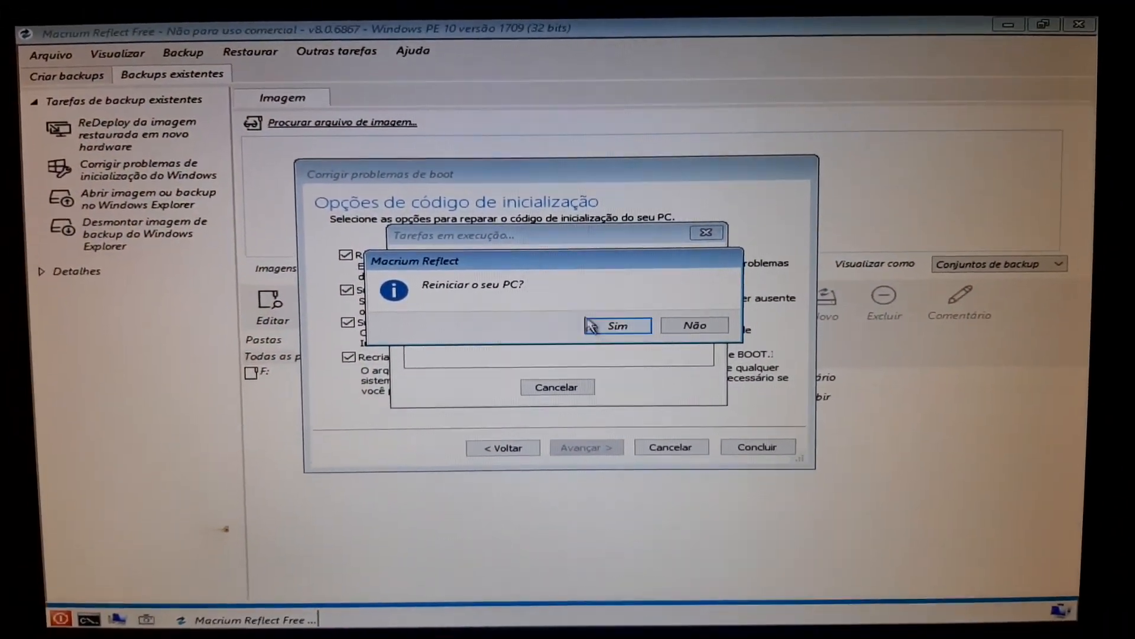
left_click(615, 332)
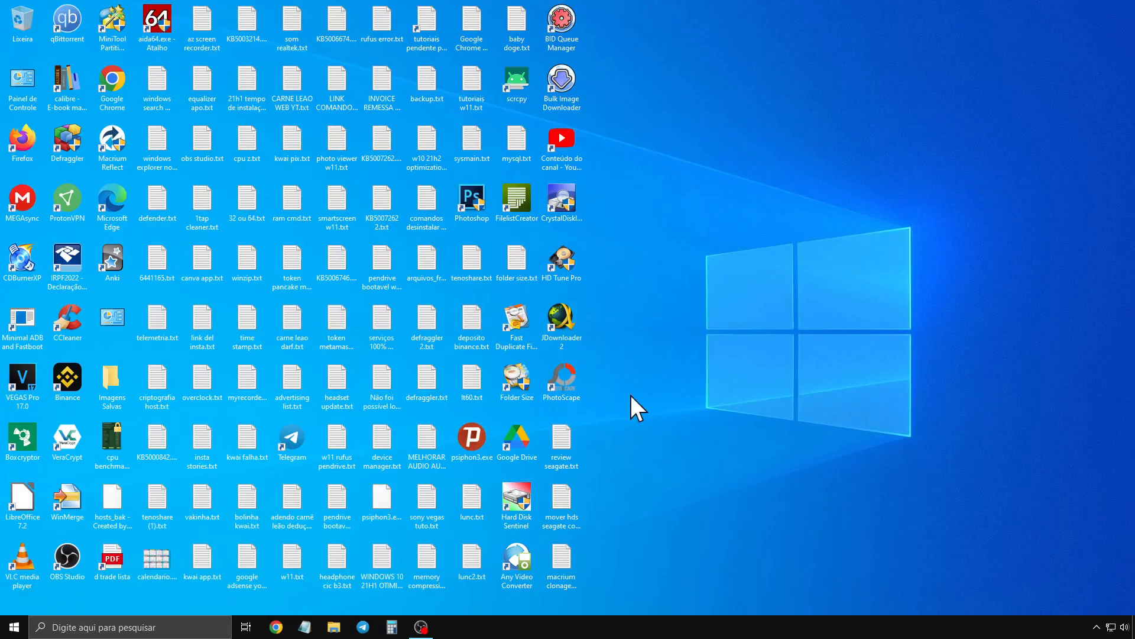
- Inspect the BACKUP BARRACUDA 500GB and BACKUP3 drives in This PC in File Explorer, and close the window
left_click(333, 627)
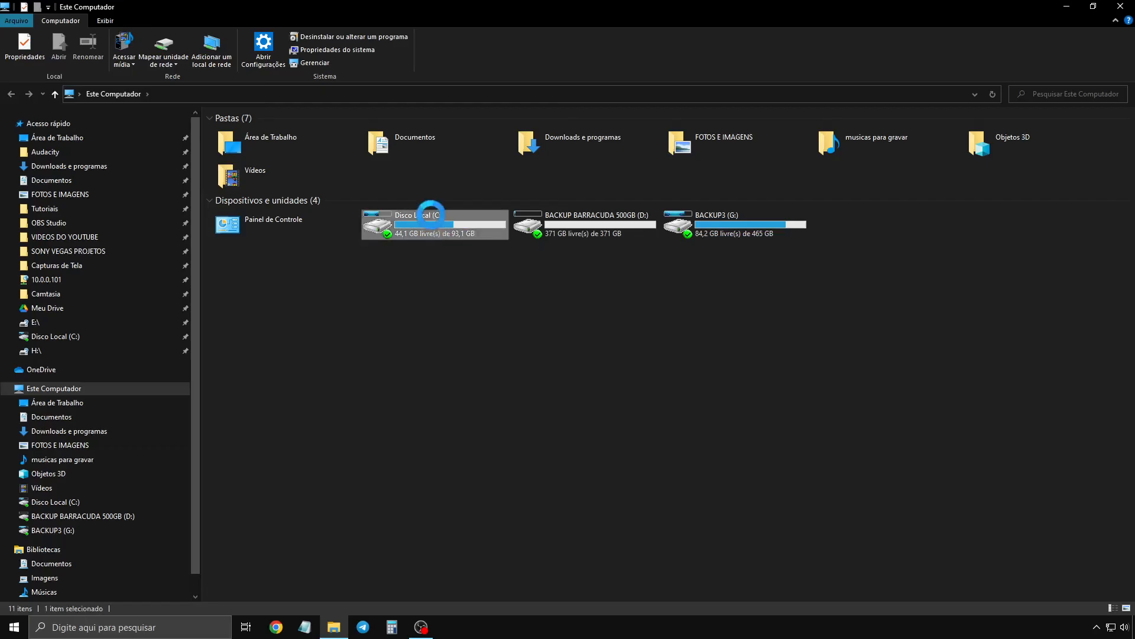
left_click(544, 232)
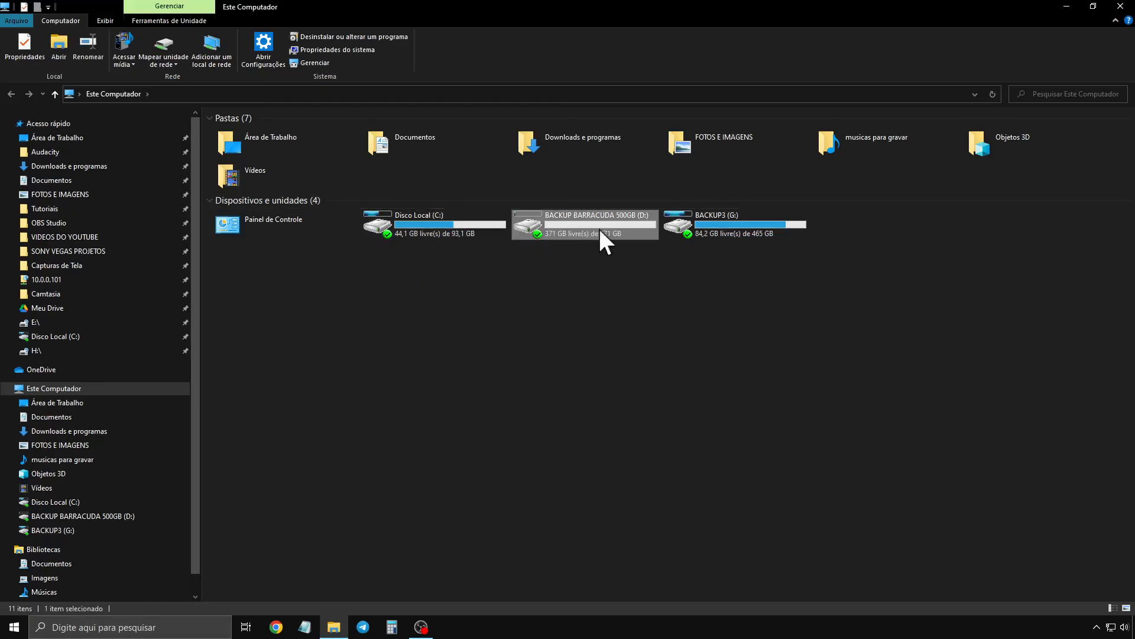
left_click(746, 221)
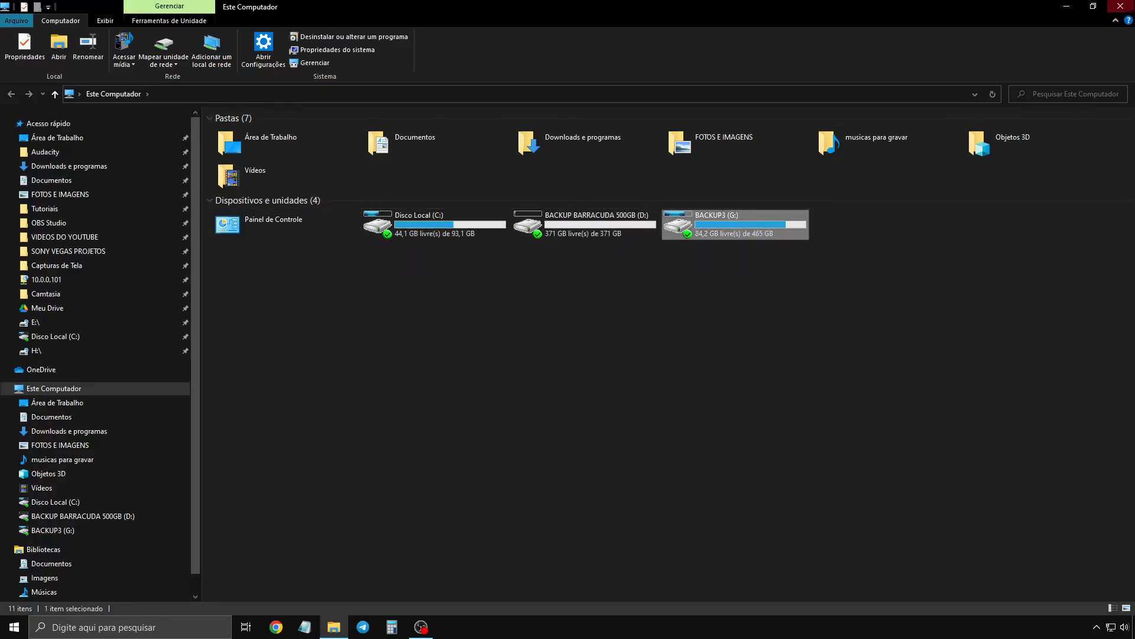
left_click(1124, 7)
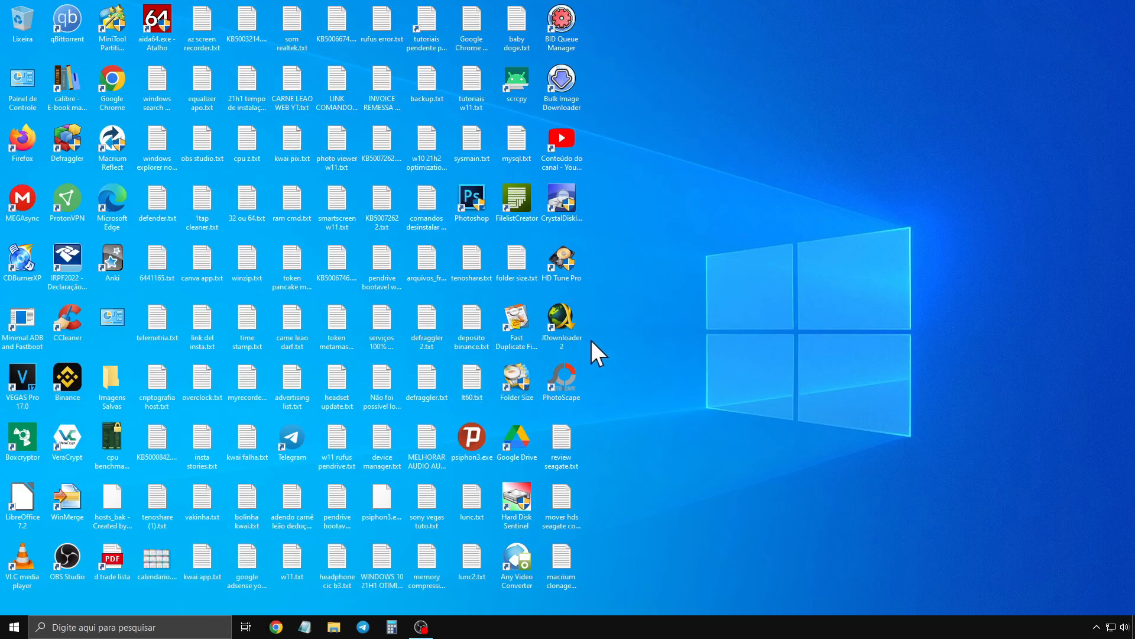
- Open Windows Disk Management and examine the partitions of Disk 0 and the cloned Disk 1
left_click(482, 65)
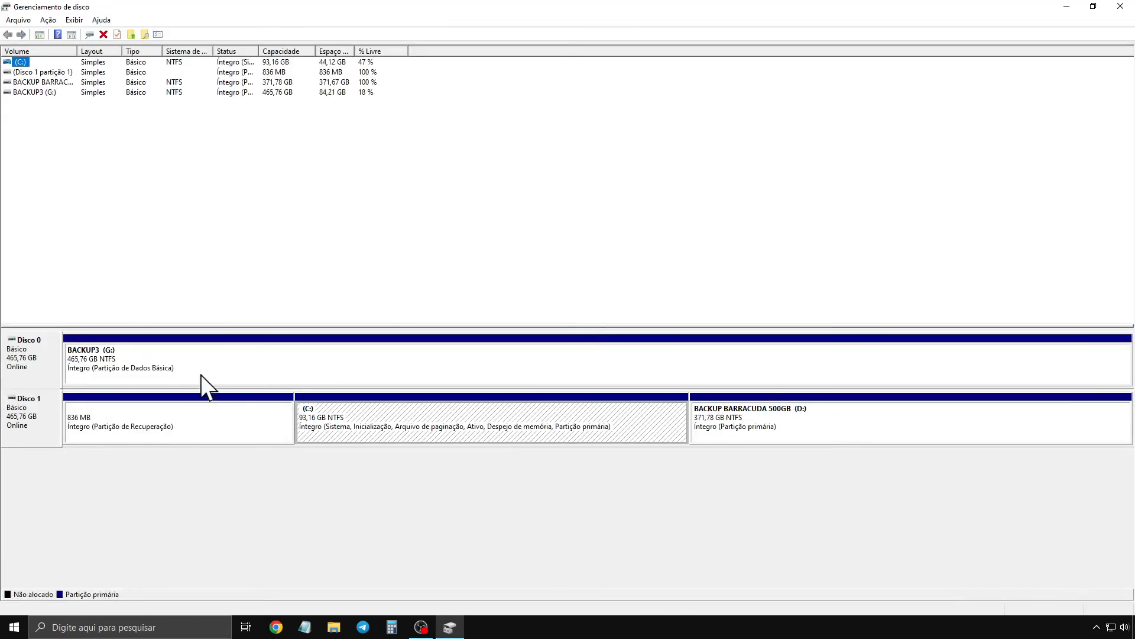
left_click(41, 361)
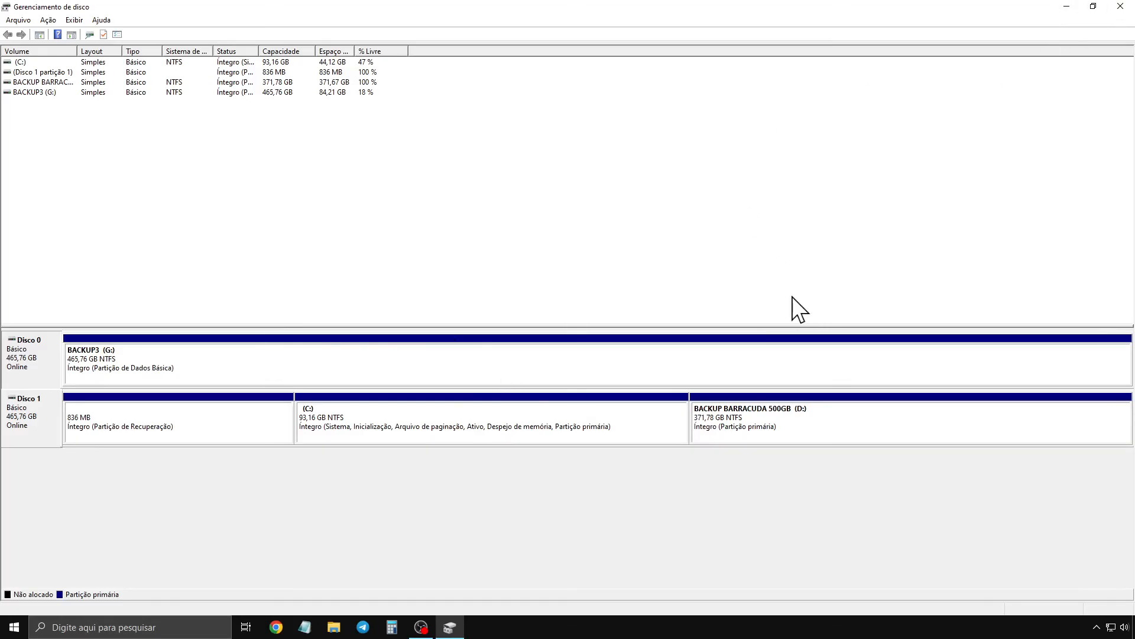
left_click(520, 376)
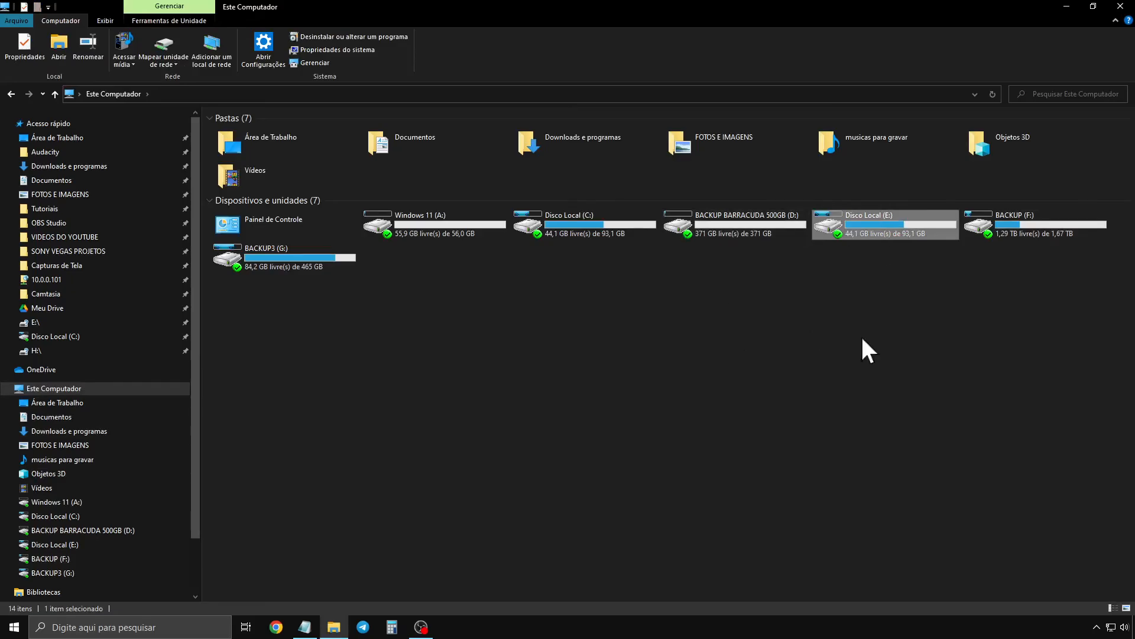
- Examine the Disco Local (E:) and BACKUP (F:) drives among the devices of This PC in File Explorer
left_click(1016, 230)
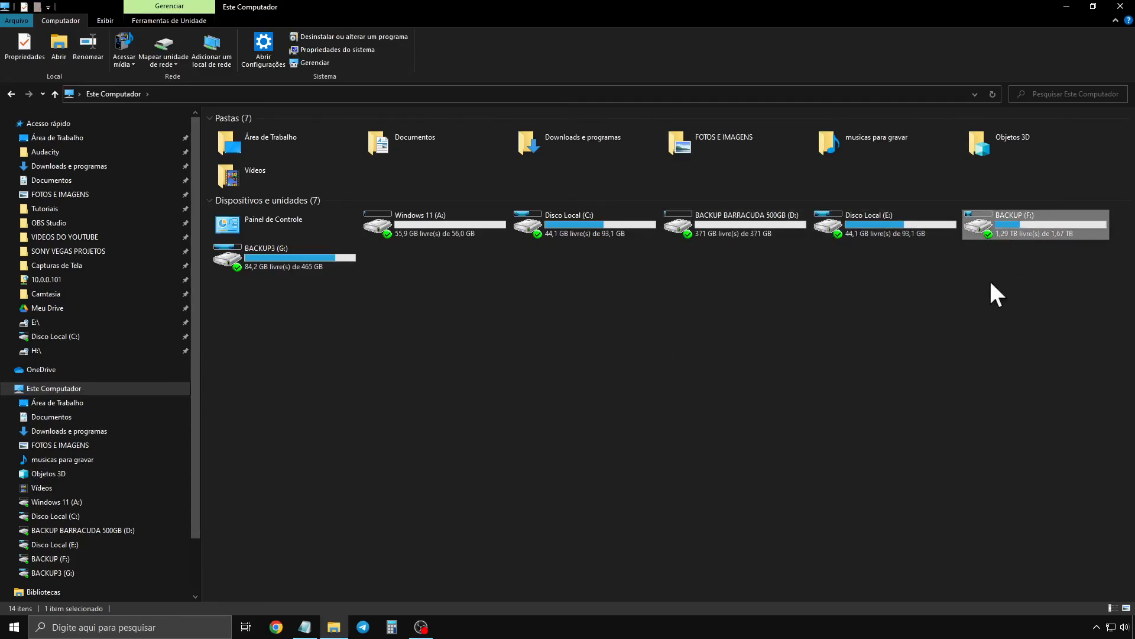
left_click(820, 294)
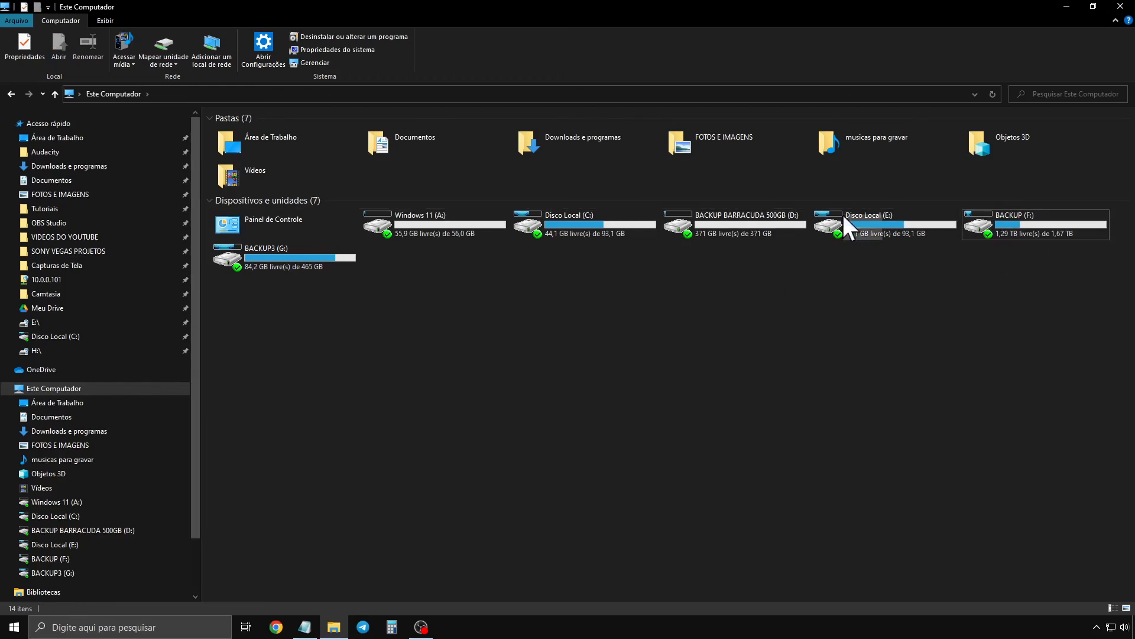
left_click(1024, 236)
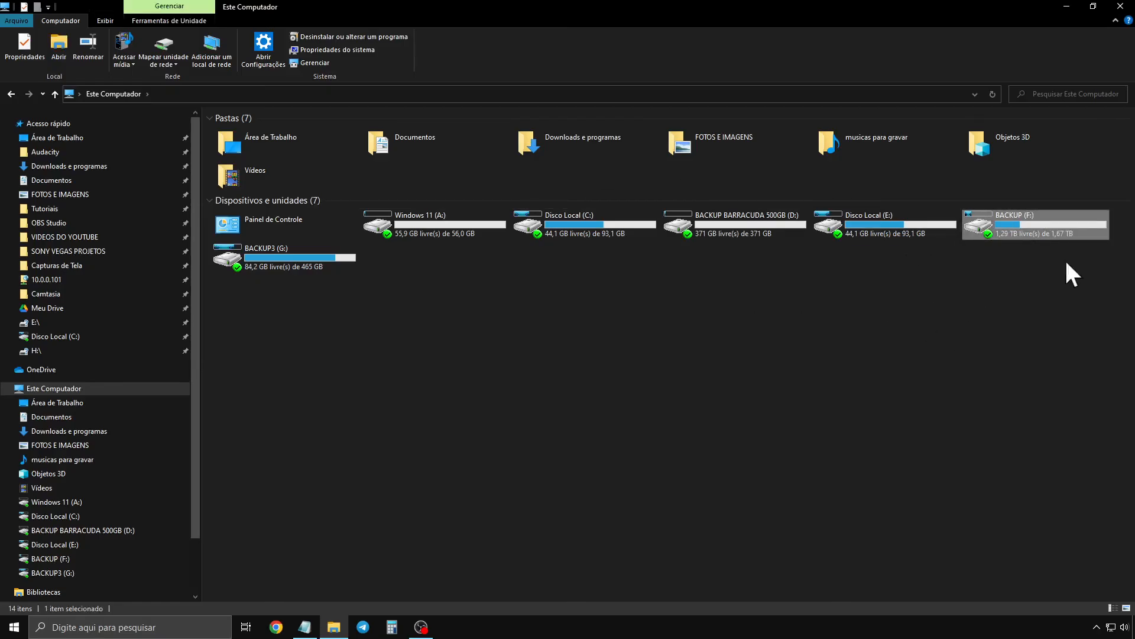
left_click(1018, 211)
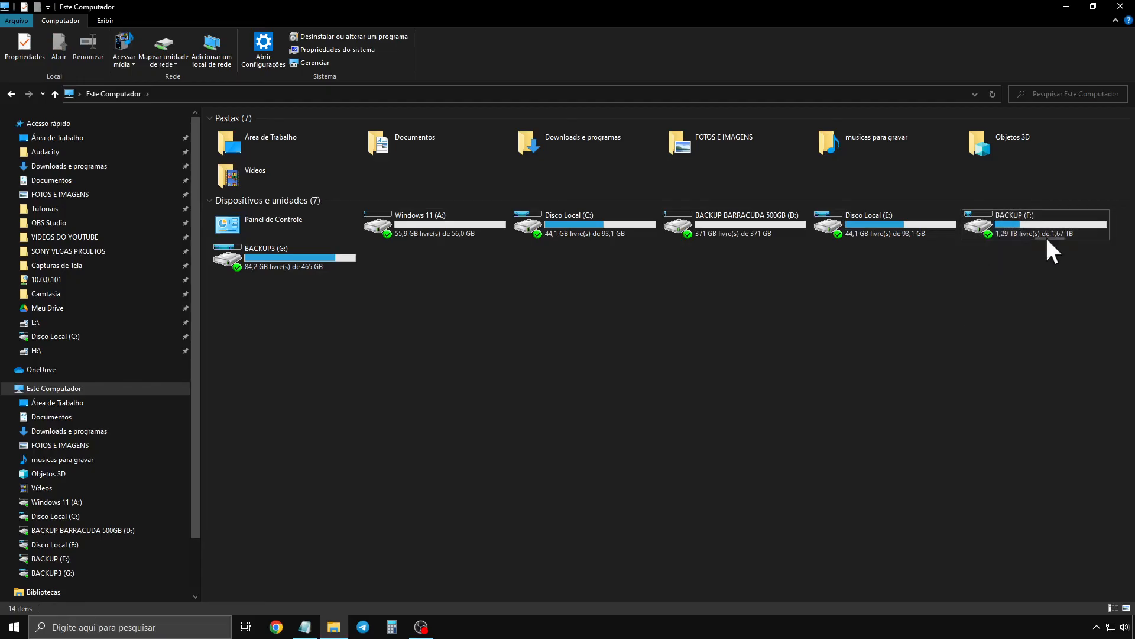
left_click(82, 388)
- Open Windows Disk Management and inspect the (E:) partition on Disk 2 alongside the cloned Disk 1
right_click(3, 632)
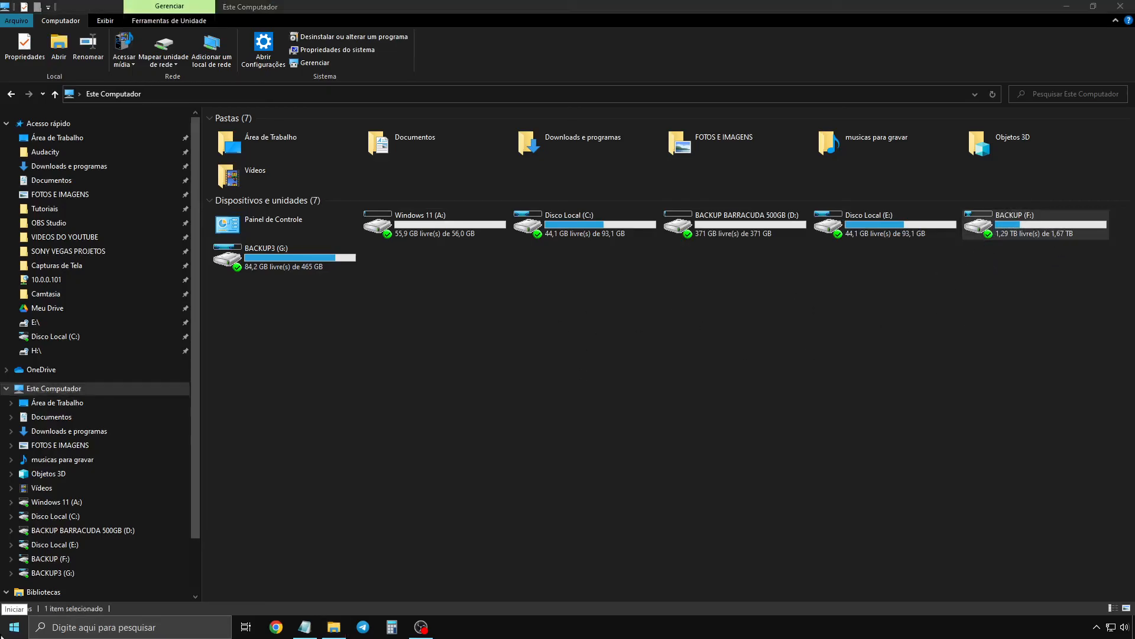
left_click(98, 419)
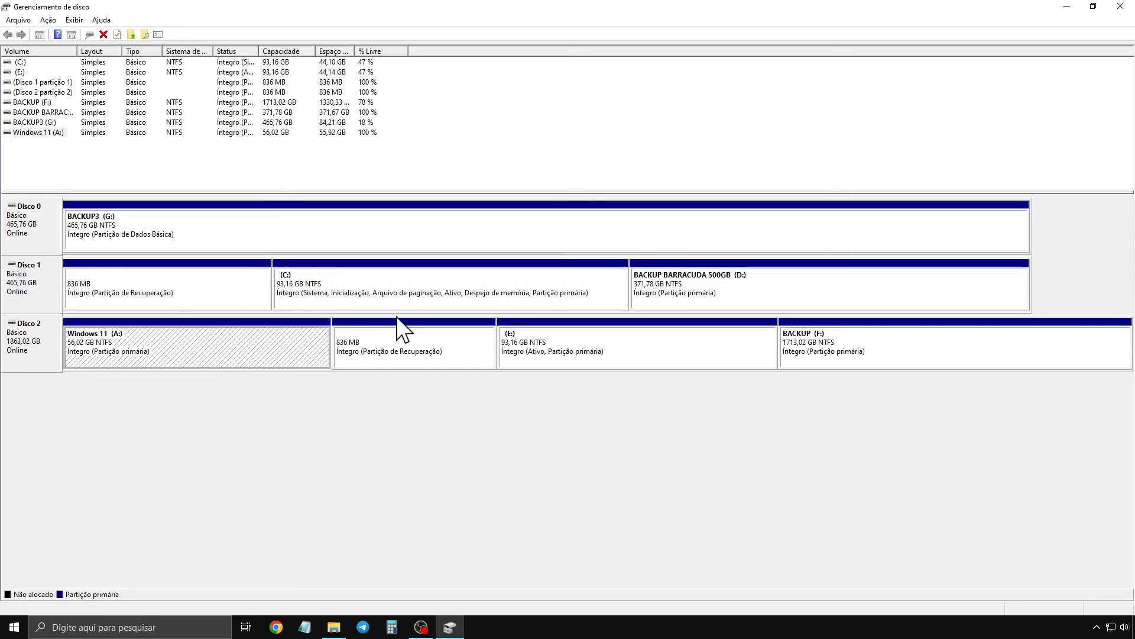
left_click(535, 345)
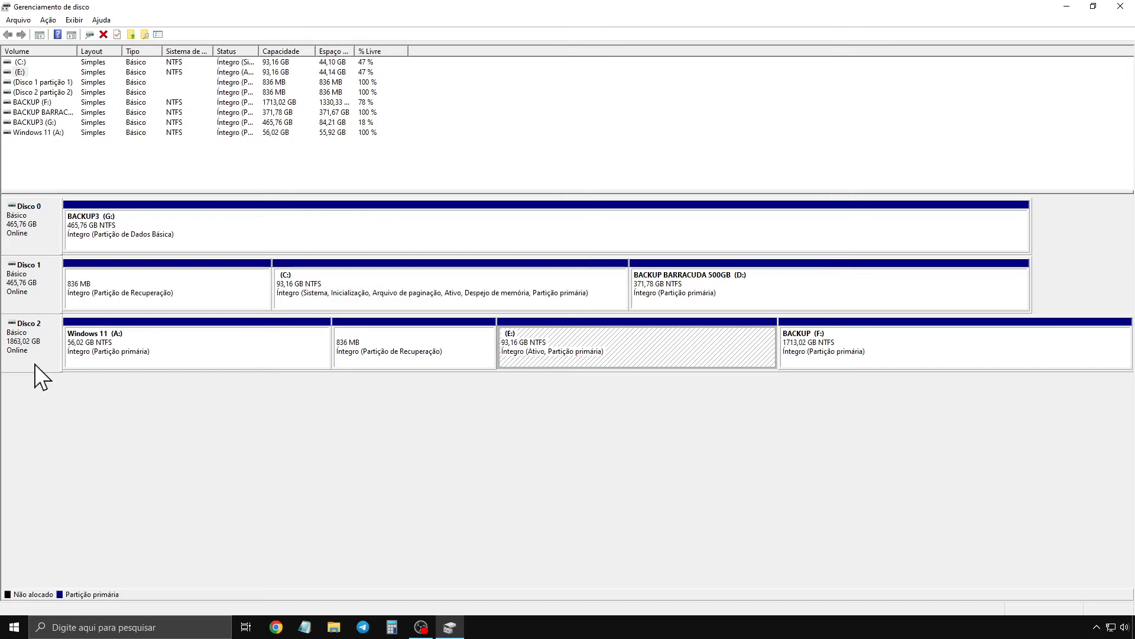
- Quick-format the active 93,16 GB (E:) partition on Disk 2 as NTFS with the label Novo volume and default allocation size
right_click(538, 346)
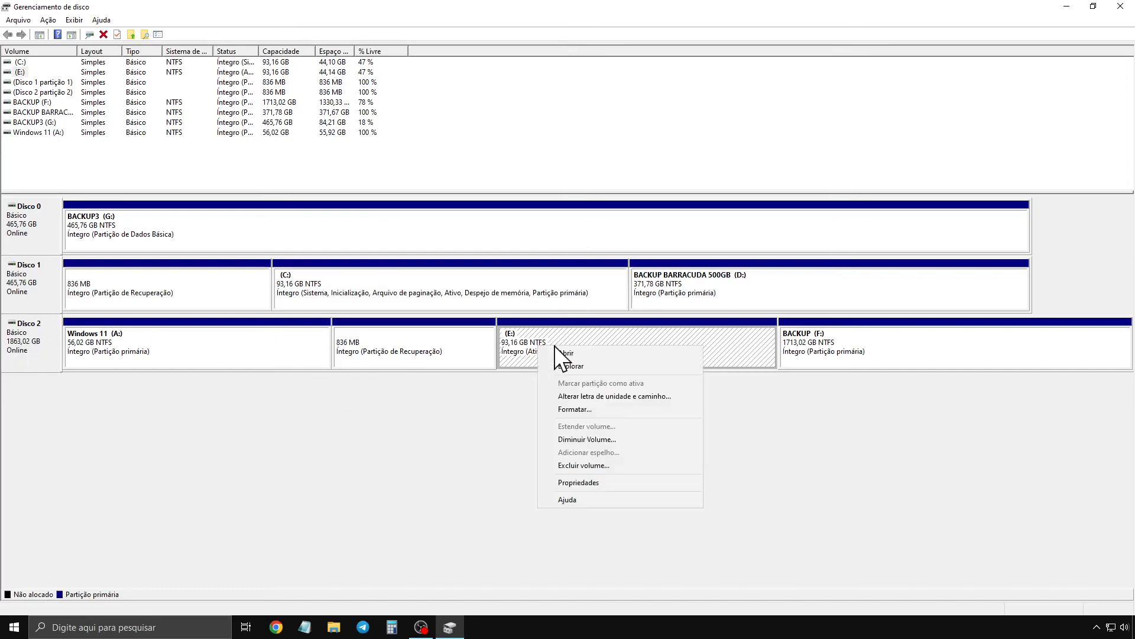
left_click(595, 409)
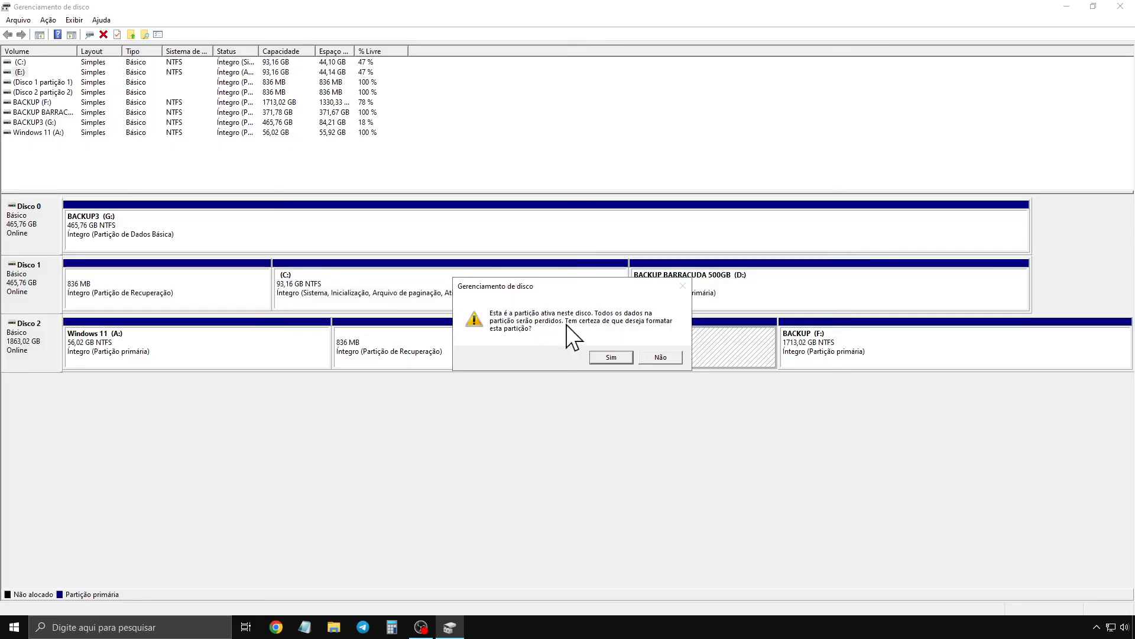
left_click(610, 357)
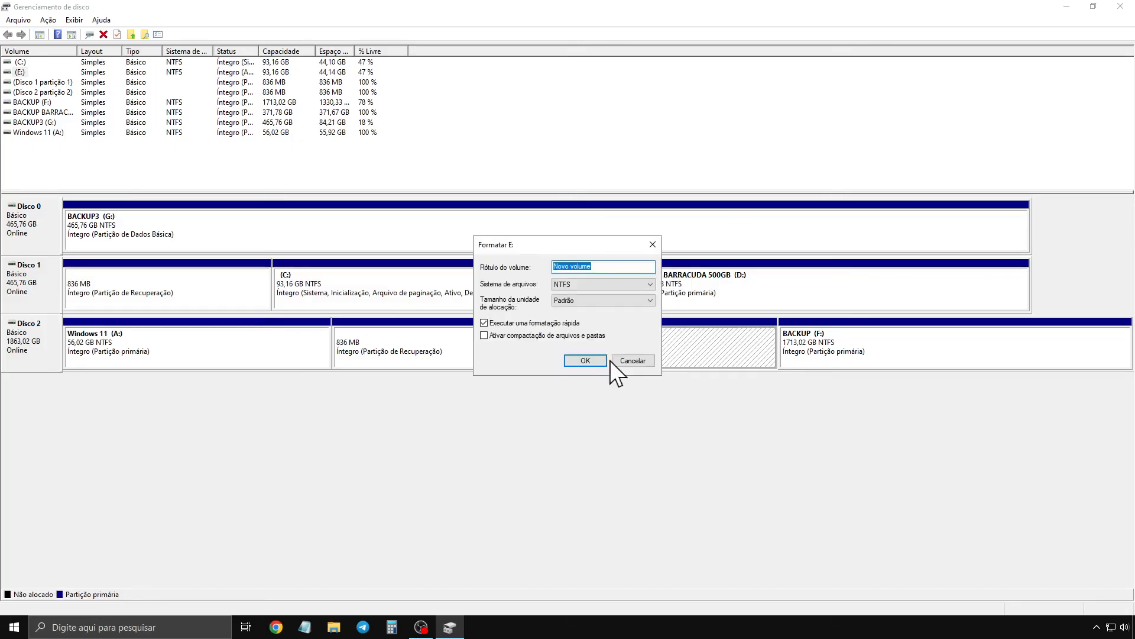
left_click(574, 450)
left_click(574, 451)
left_click_drag(573, 432, 514, 427)
left_click(590, 436)
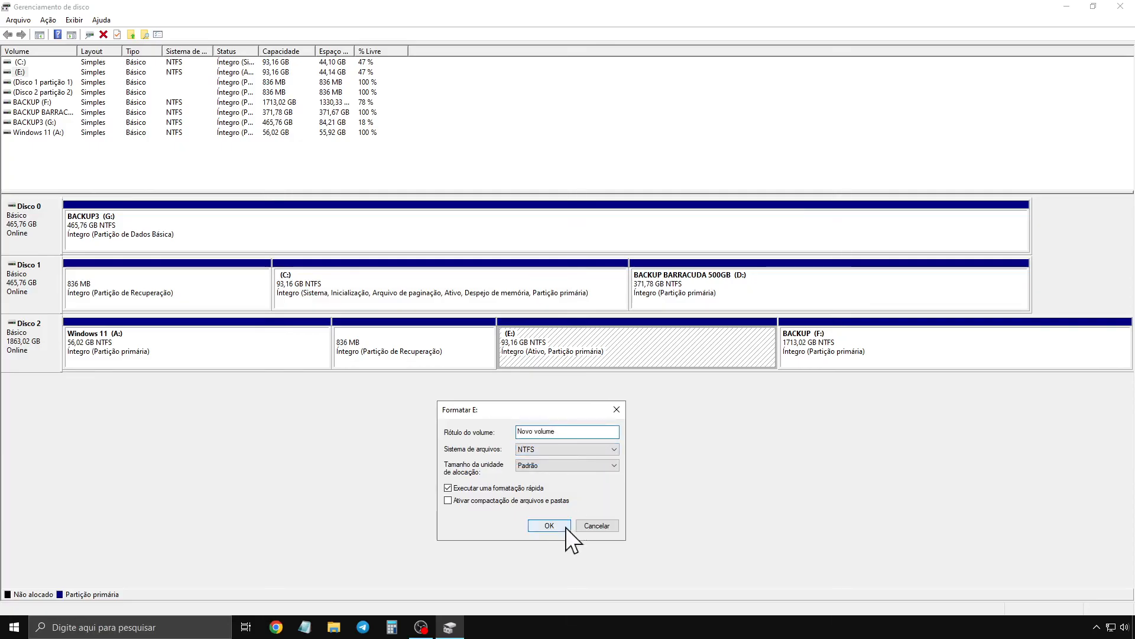
left_click(543, 523)
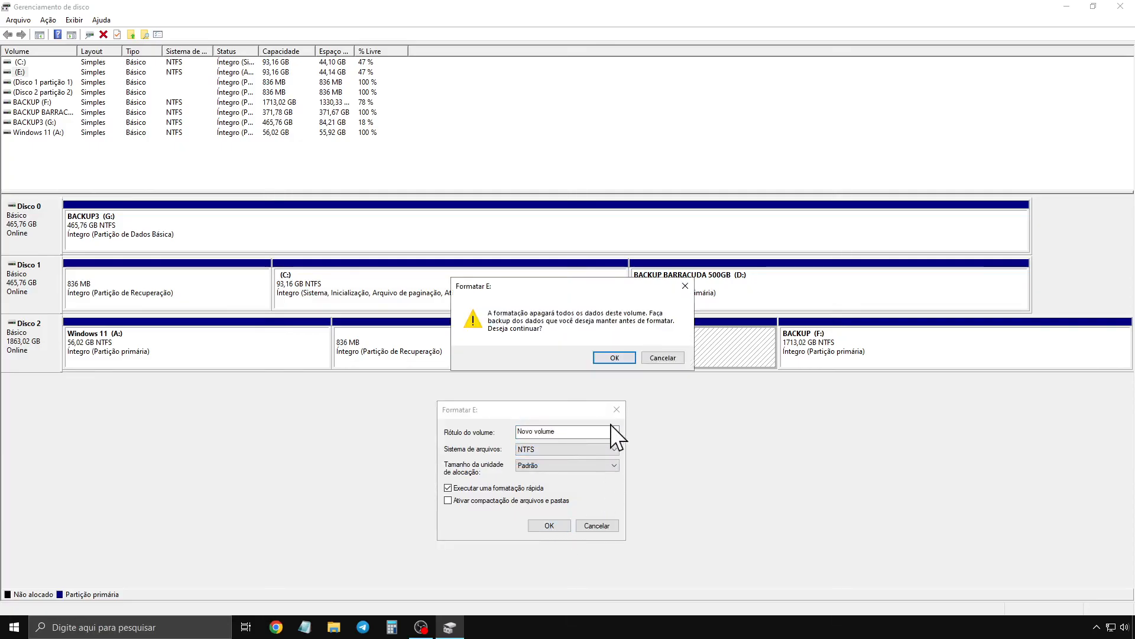
left_click(615, 358)
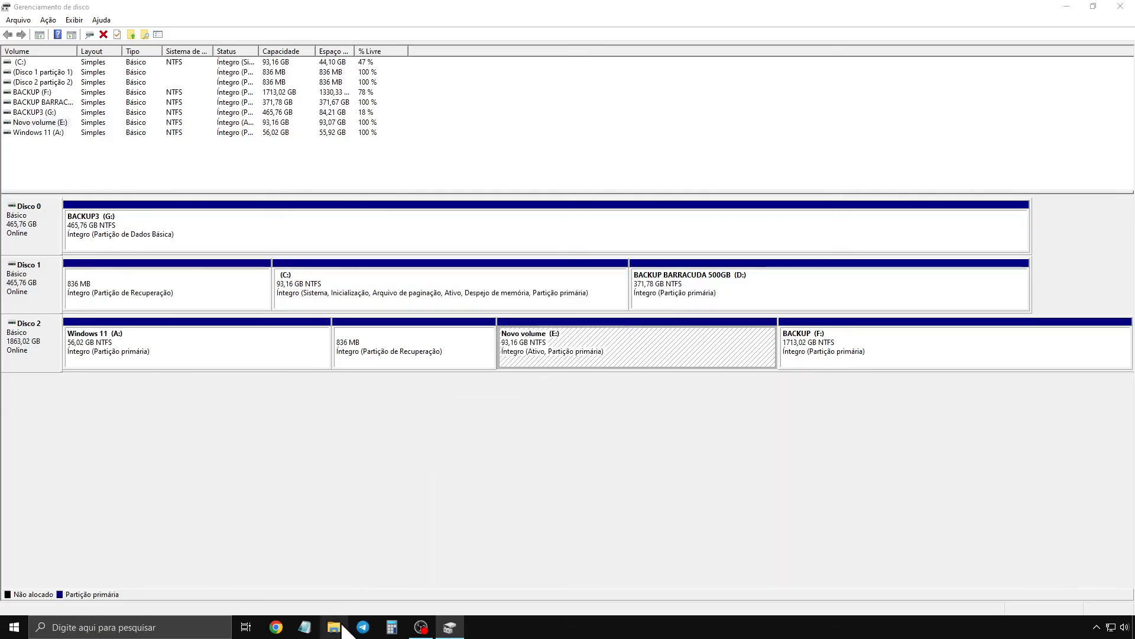
- Open the Novo volume (E:) drive in File Explorer and examine its contents and properties
left_click(337, 627)
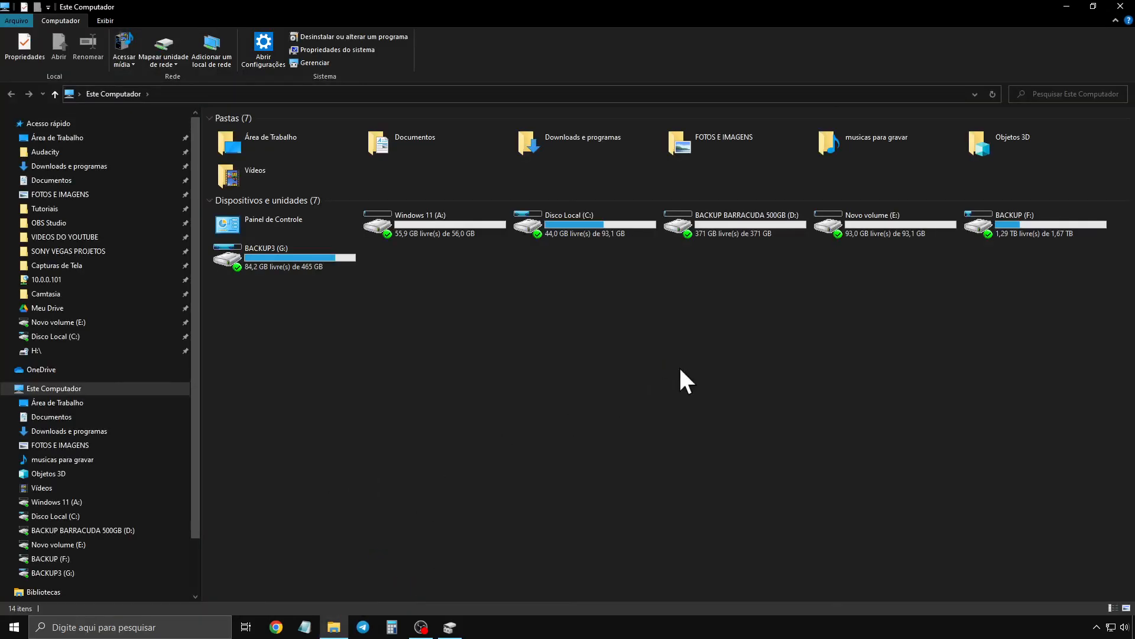
double_click(908, 219)
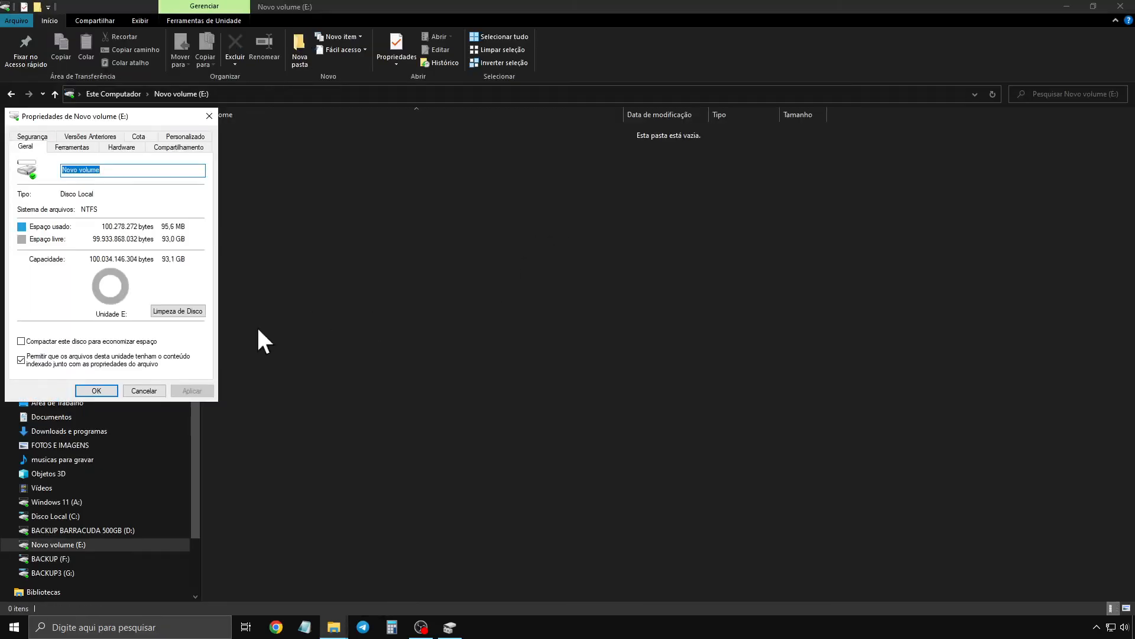
left_click(180, 390)
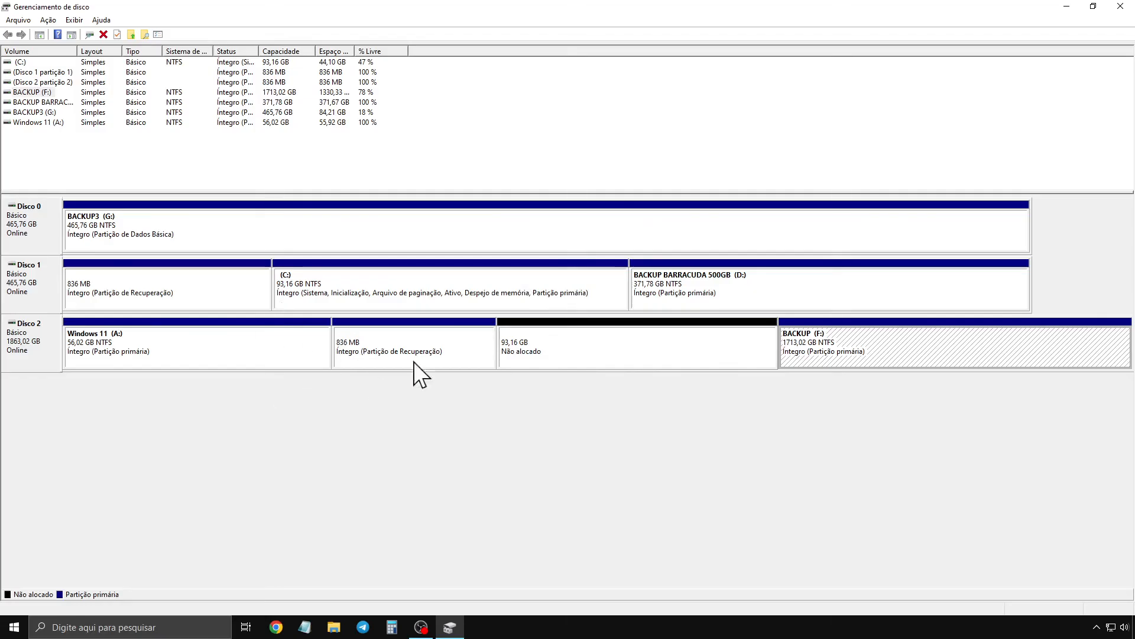
- Inspect the unallocated space and the 836 MB recovery partition on Disk 2, and close Disk Management
left_click(569, 353)
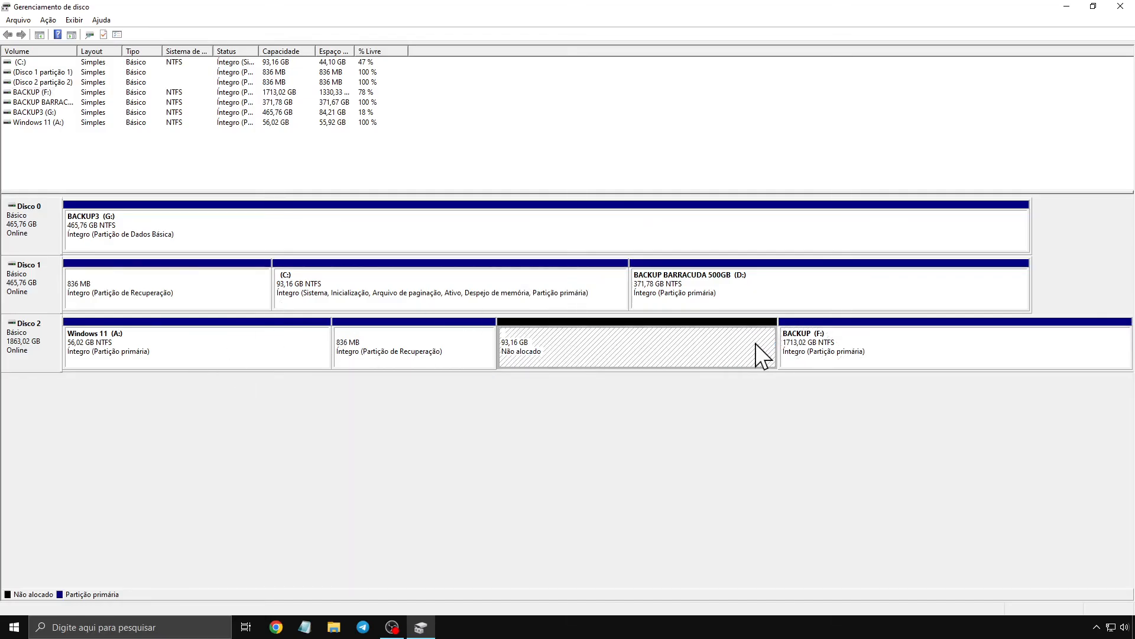
right_click(394, 349)
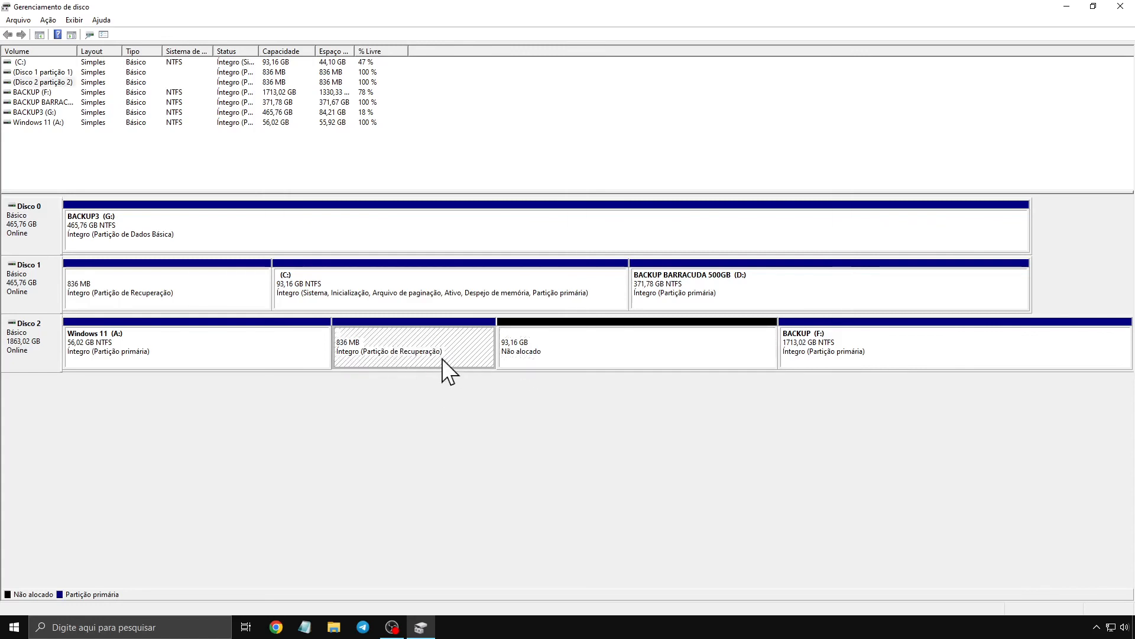
left_click(1121, 7)
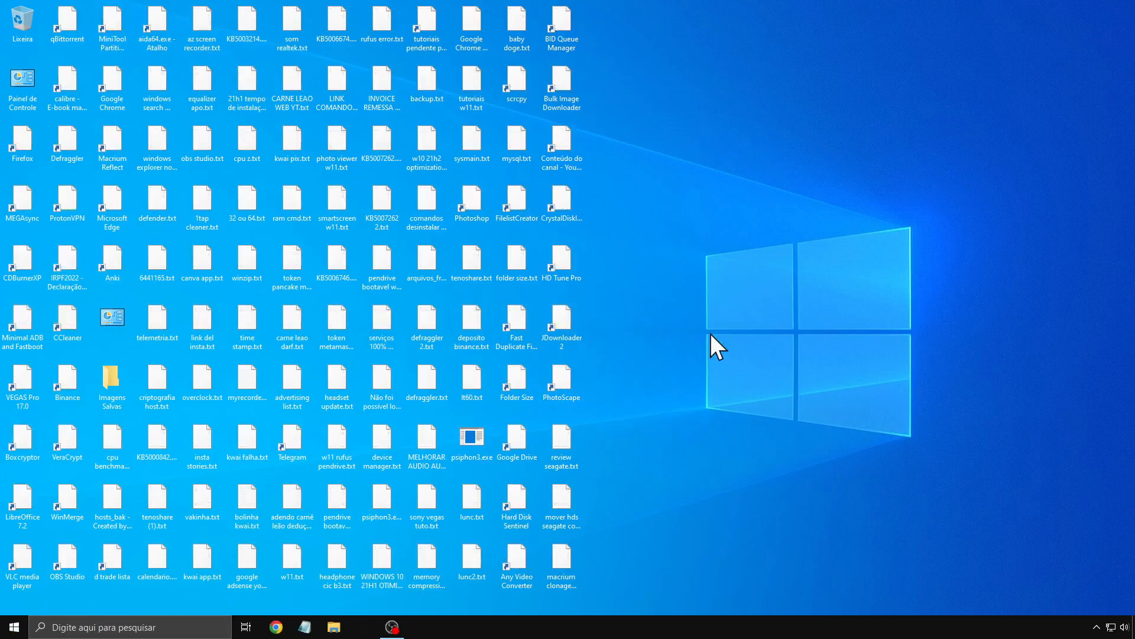
- Browse the installed programs list, inspect the Disco Local (C:) and BACKUP (F:) drives in File Explorer, and close the window
key("super")
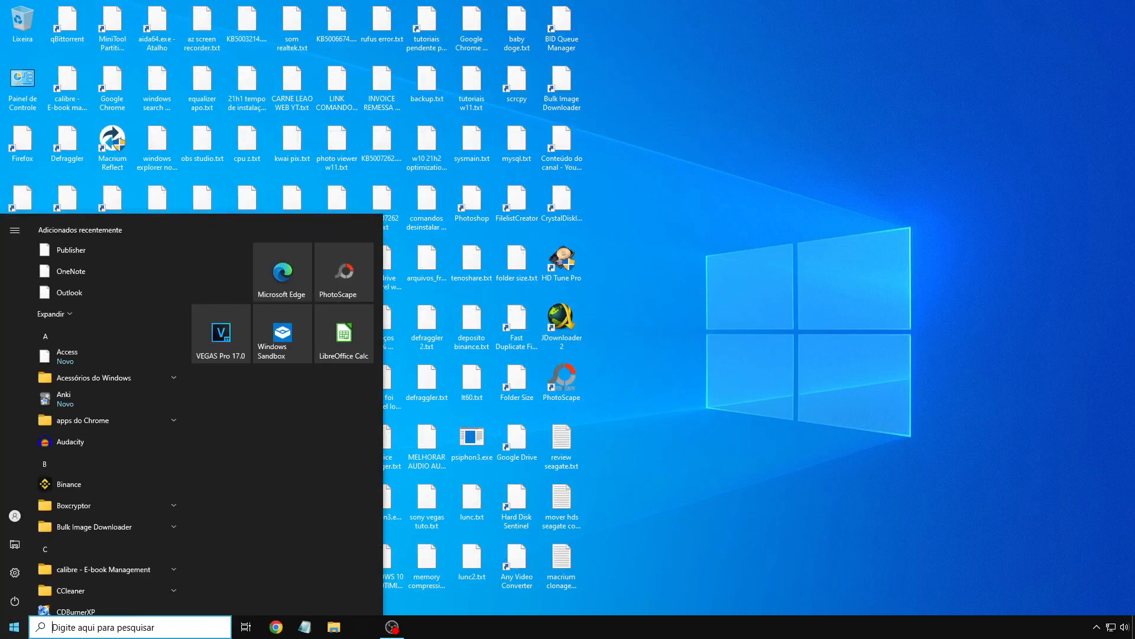
scroll(117, 360, "down", 10)
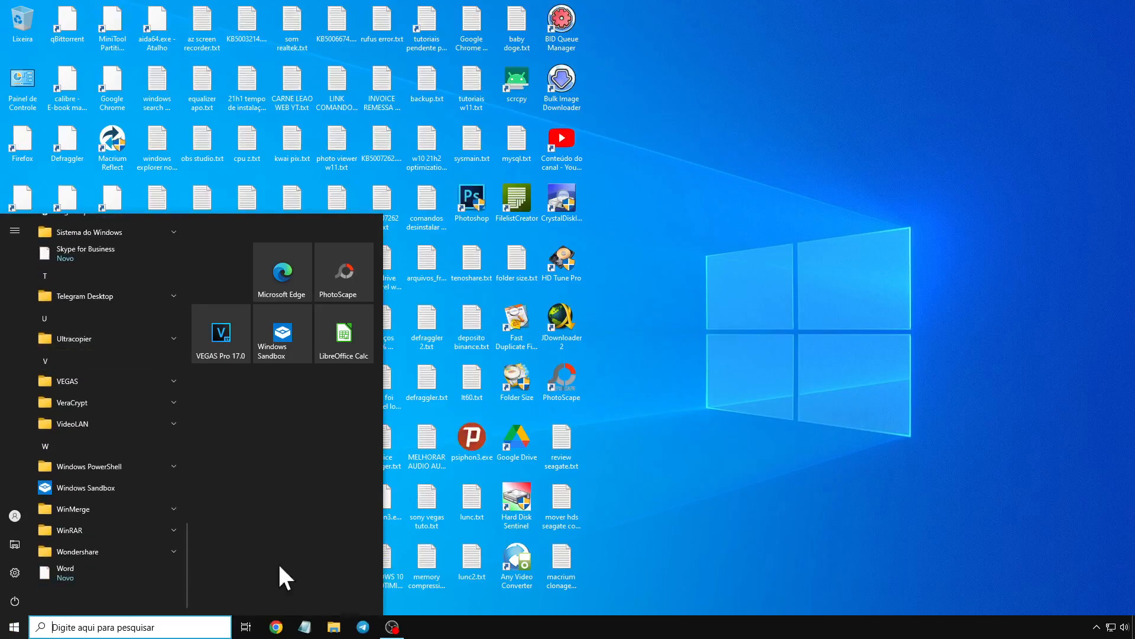
left_click(333, 626)
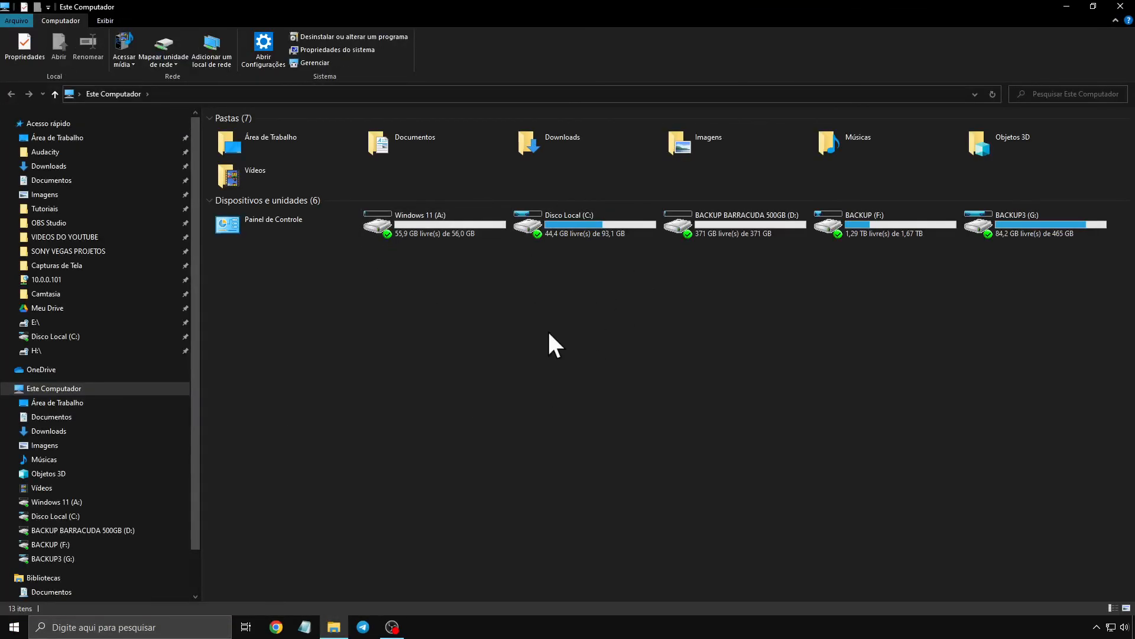
left_click(576, 225)
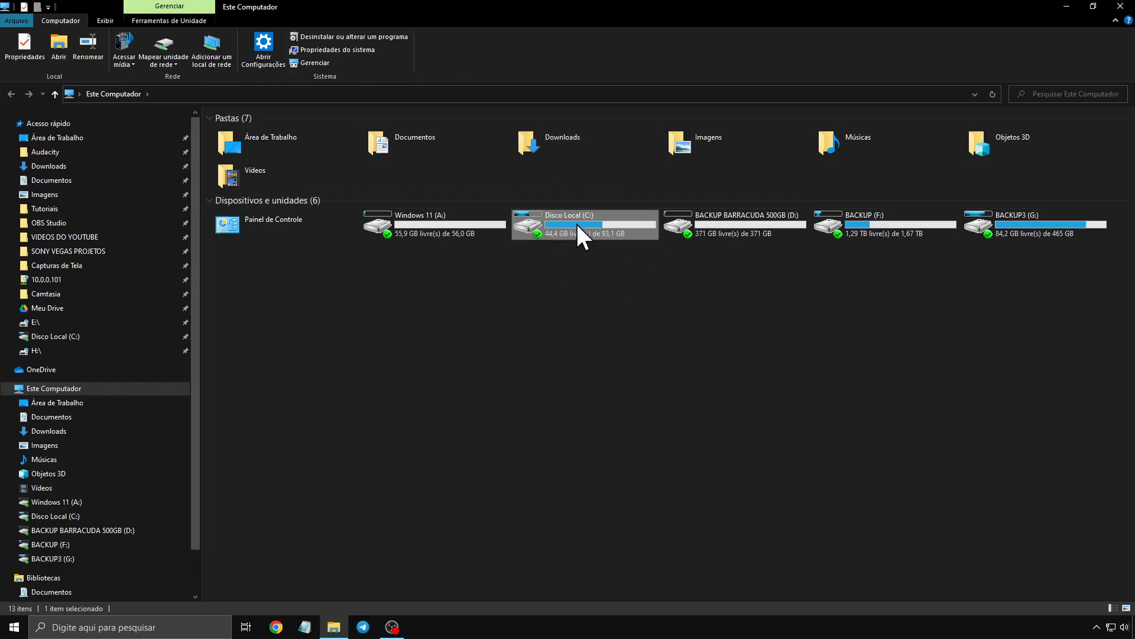
left_click(891, 221)
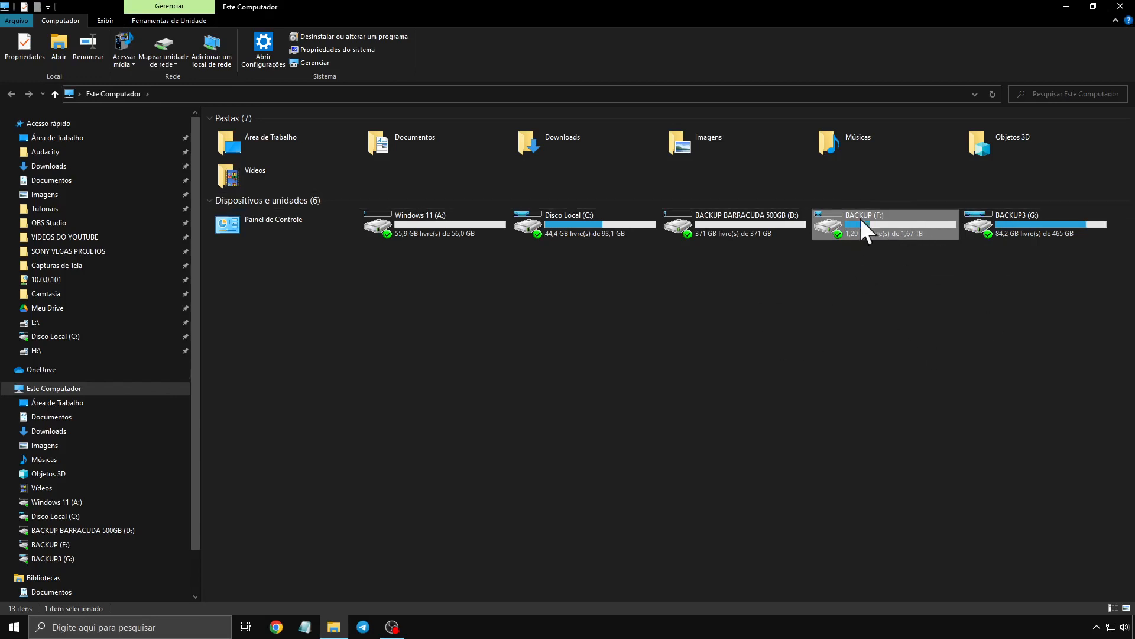
left_click(1121, 6)
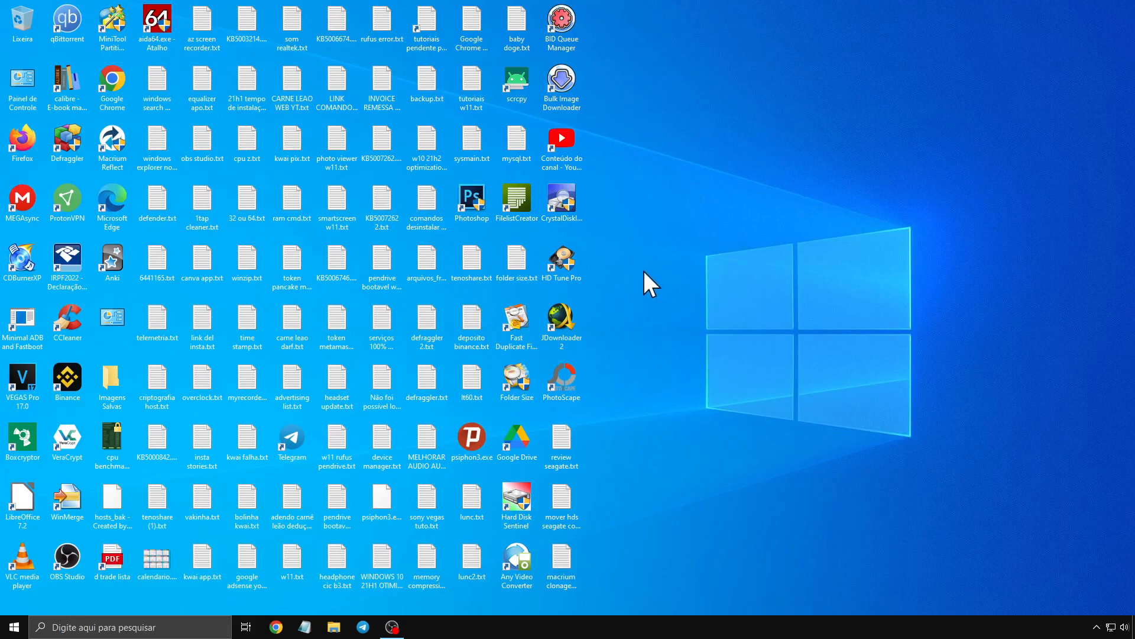